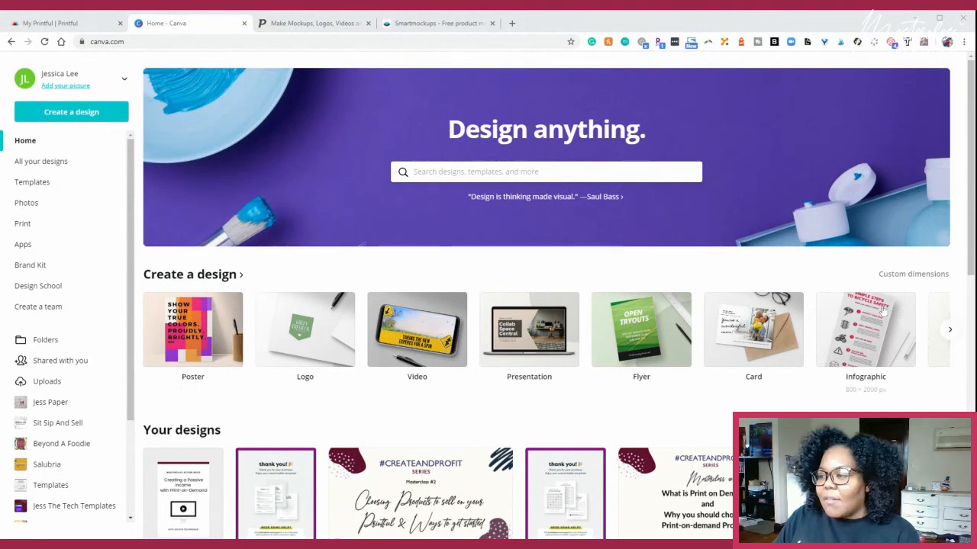
- Search for the T-Shirt design type and open its template results
left_click(547, 171)
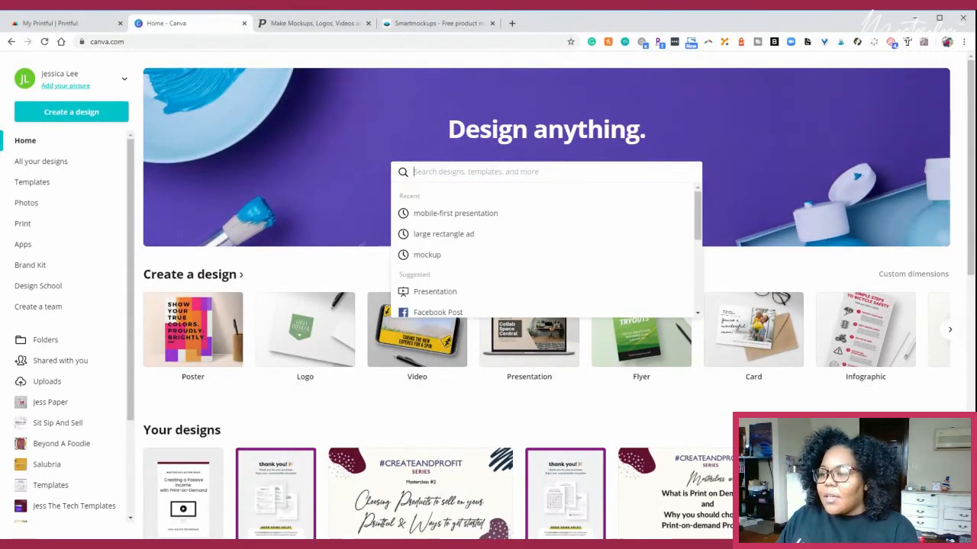
type("t")
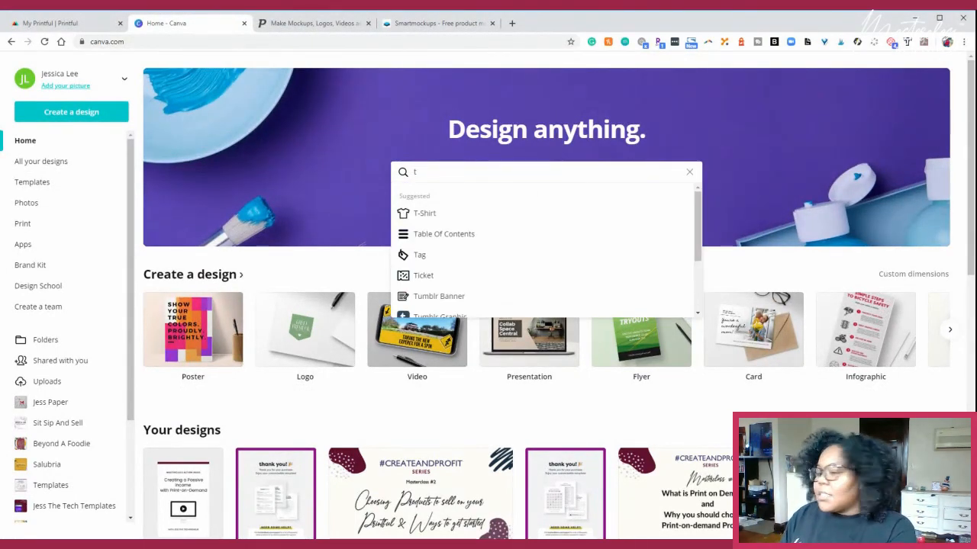
left_click(430, 218)
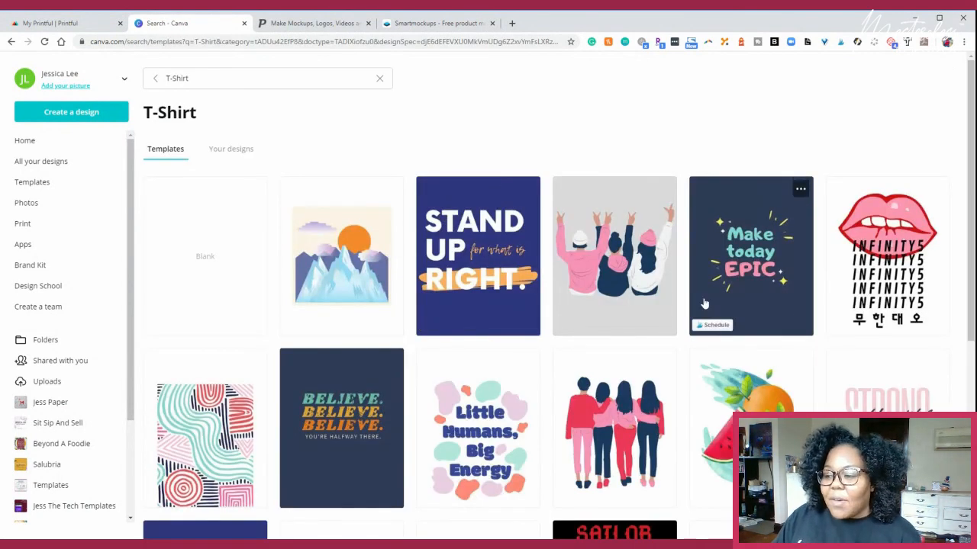
- Browse the T-Shirt template results to examine the range of available slogan and graphic designs
scroll(703, 305, "down", 2)
scroll(703, 305, "down", 3)
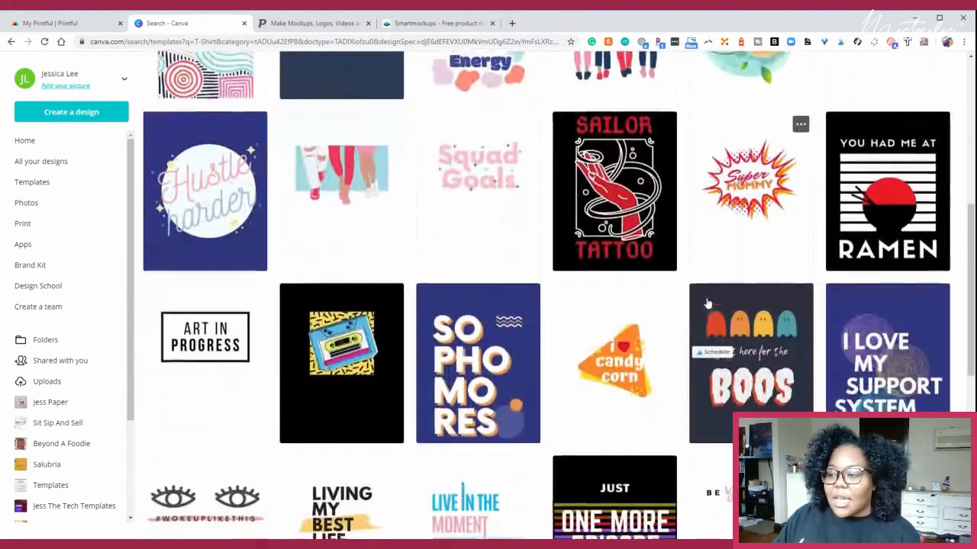
scroll(707, 304, "down", 6)
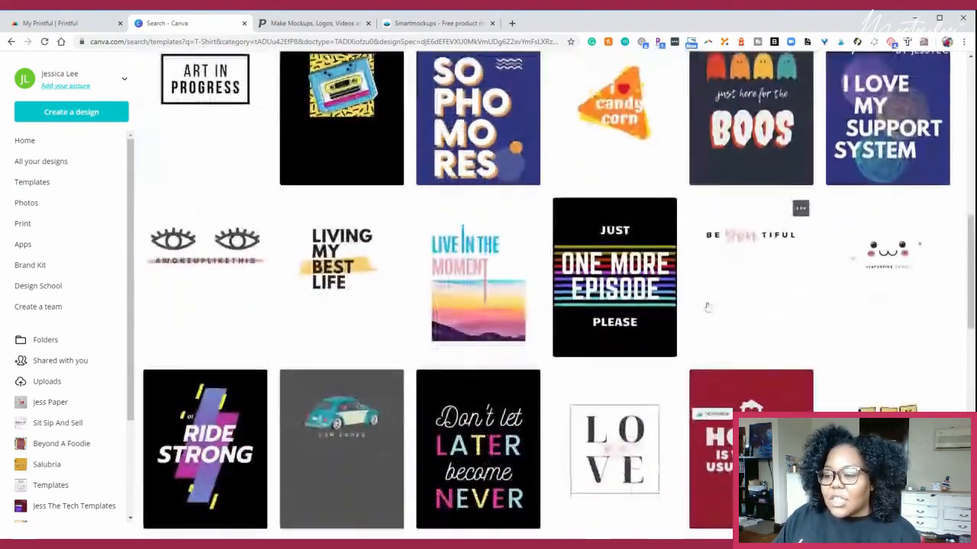
scroll(716, 299, "down", 5)
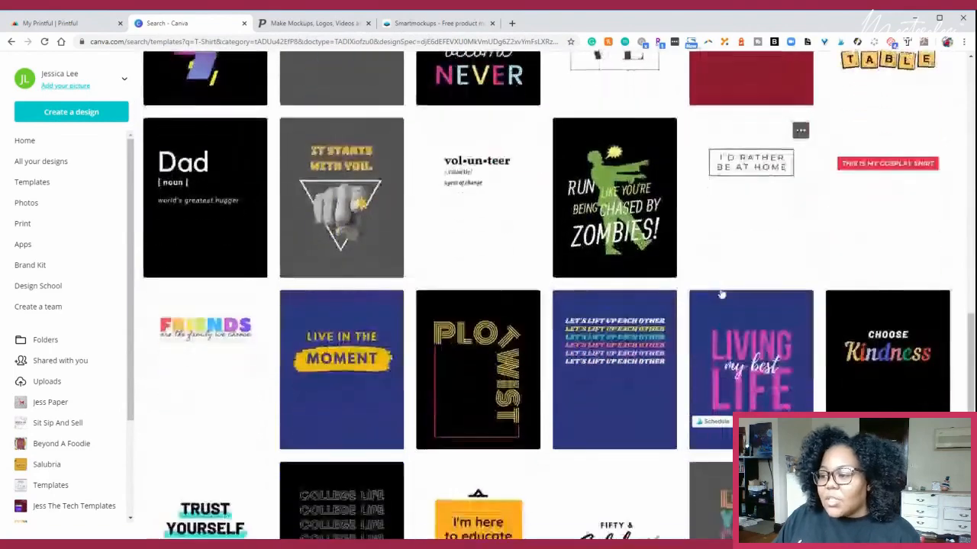
scroll(721, 299, "down", 2)
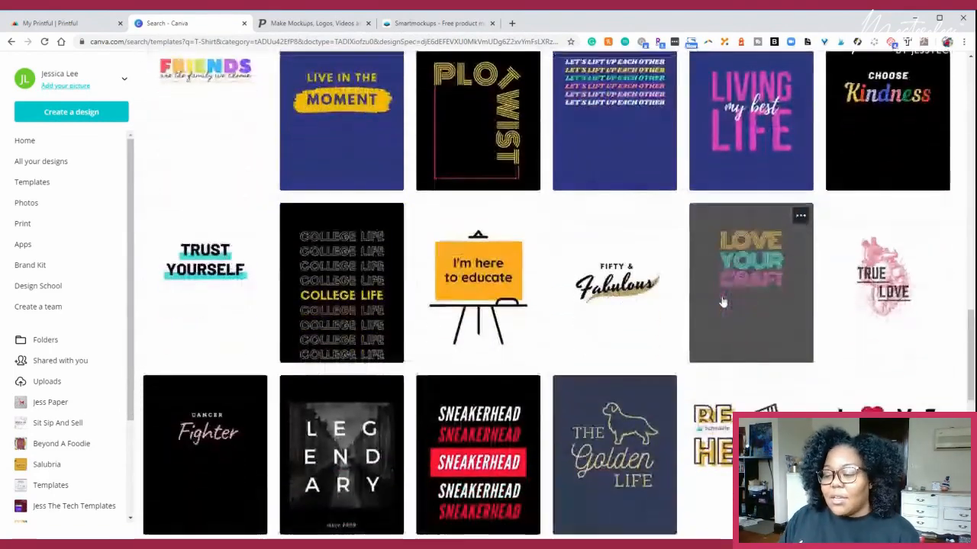
scroll(721, 305, "down", 3)
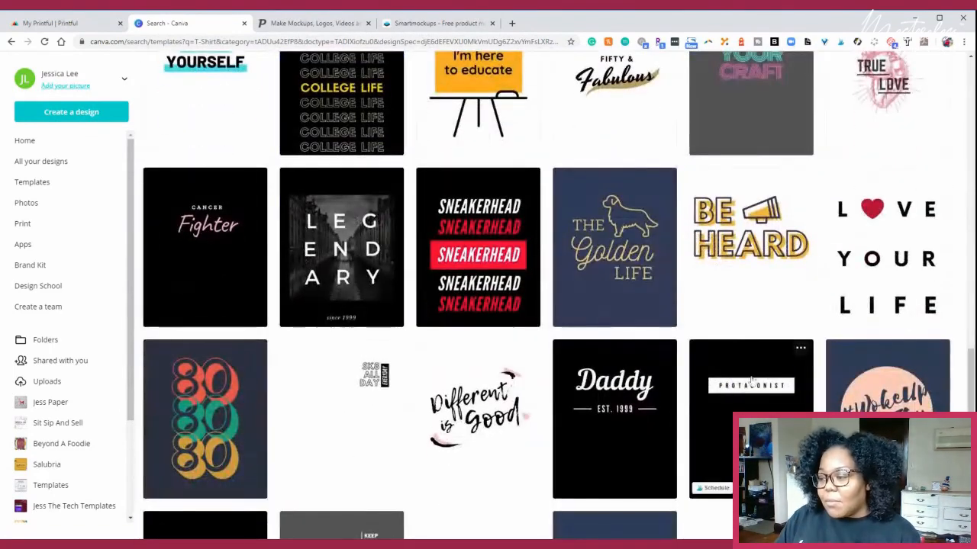
scroll(714, 402, "down", 3)
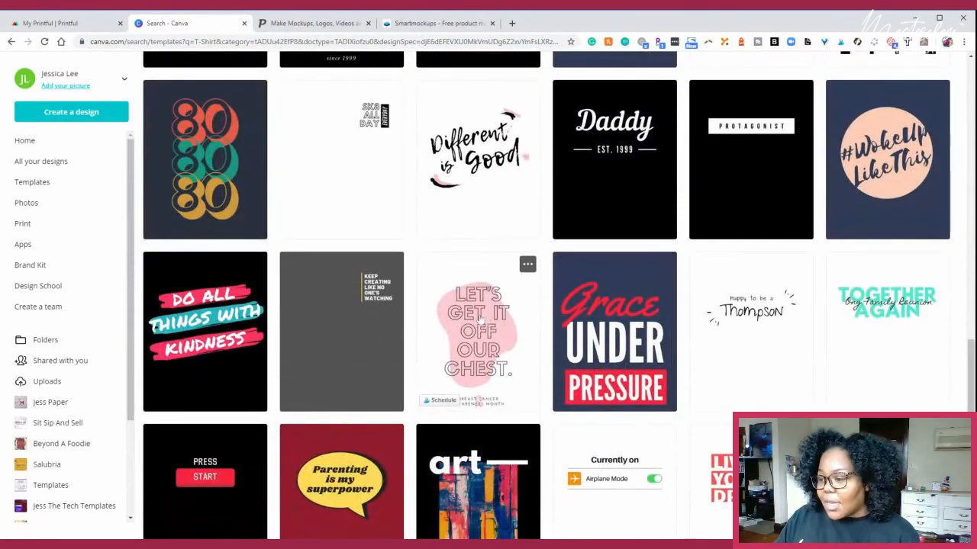
scroll(475, 312, "down", 2)
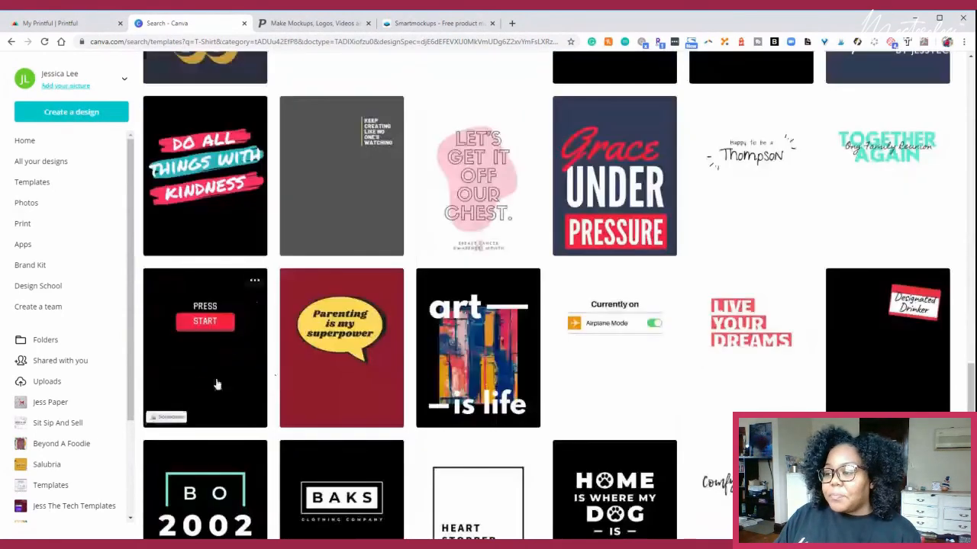
scroll(248, 374, "down", 3)
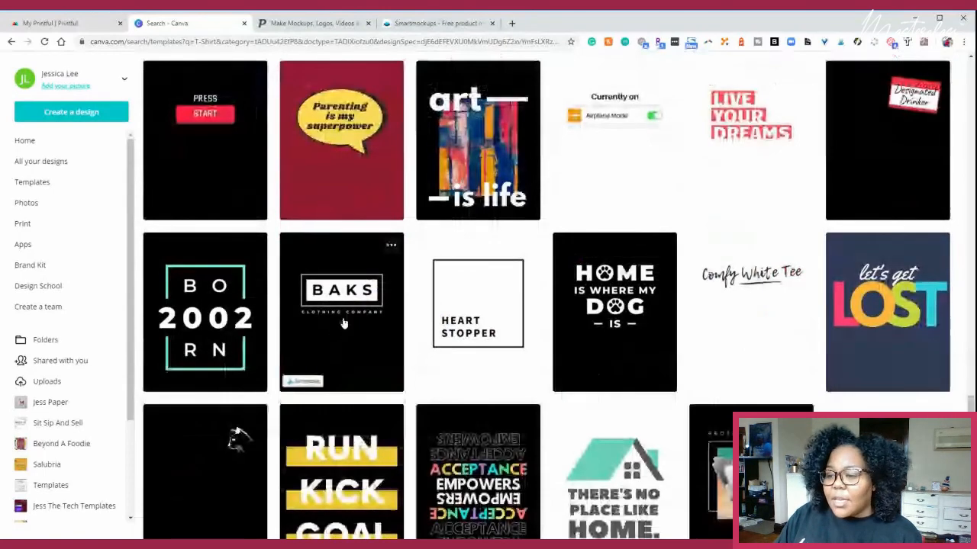
scroll(351, 340, "down", 2)
scroll(367, 349, "down", 7)
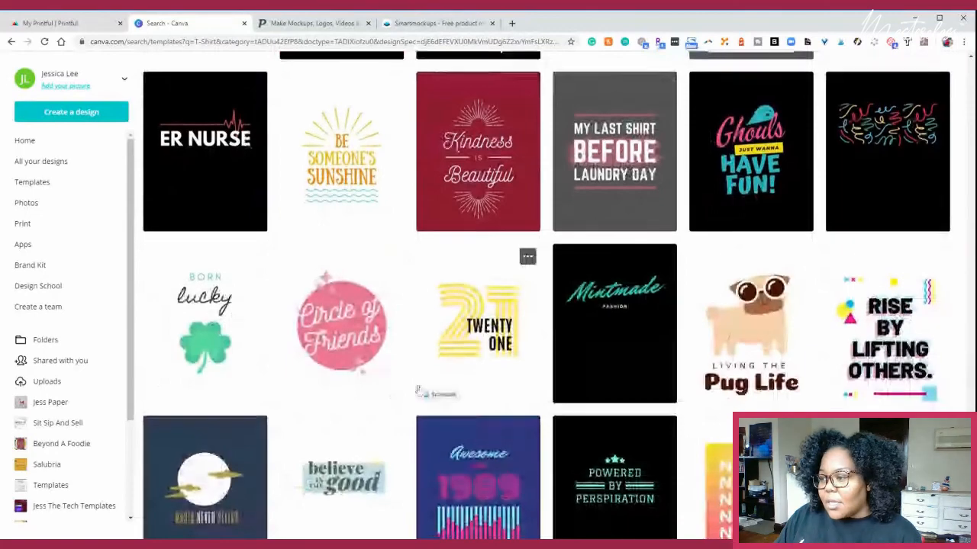
scroll(418, 390, "down", 2)
scroll(186, 197, "up", 2)
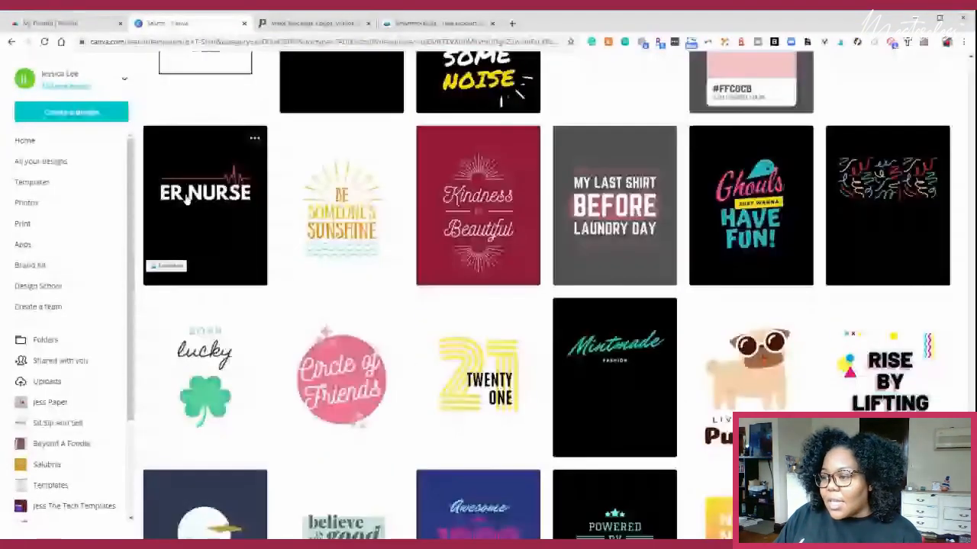
scroll(187, 197, "down", 2)
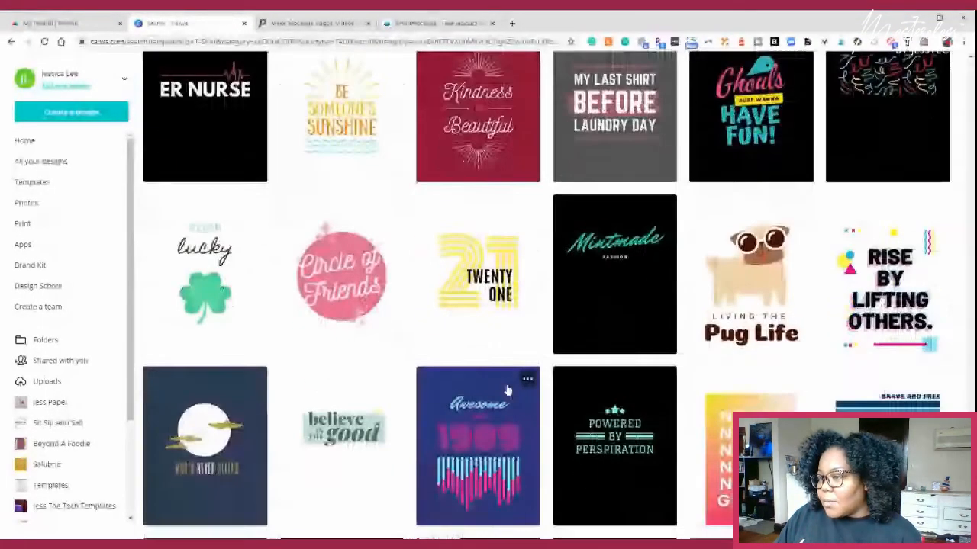
scroll(505, 389, "up", 1)
scroll(505, 389, "down", 2)
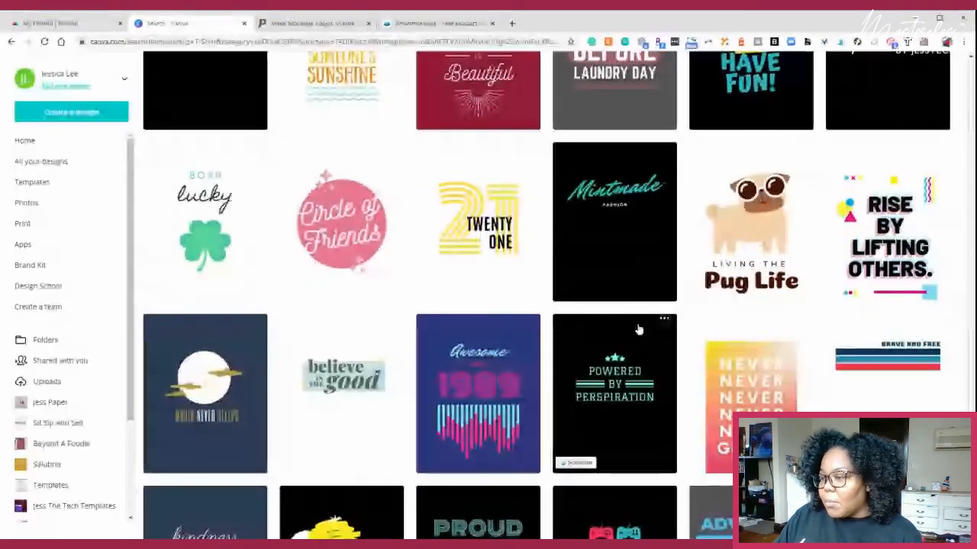
scroll(641, 324, "down", 4)
scroll(641, 324, "down", 2)
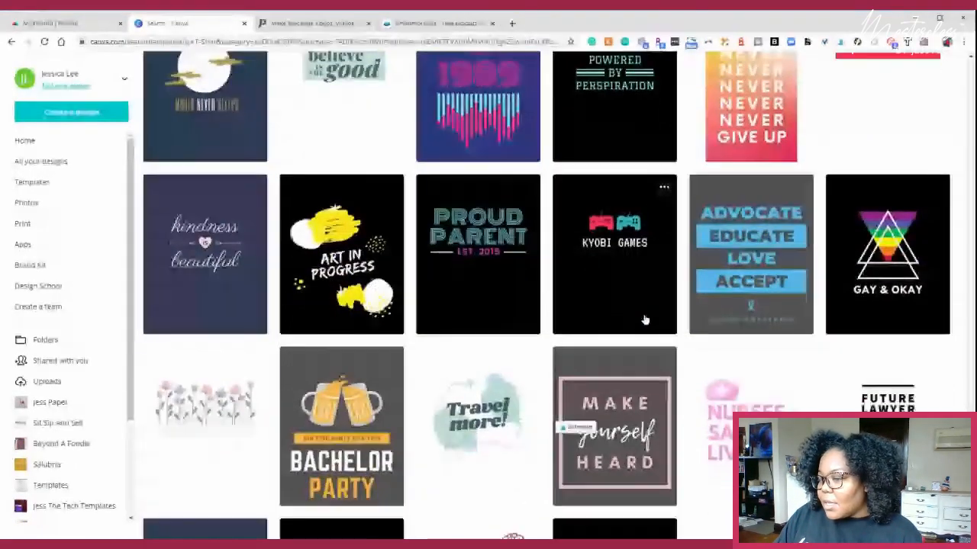
scroll(641, 320, "down", 6)
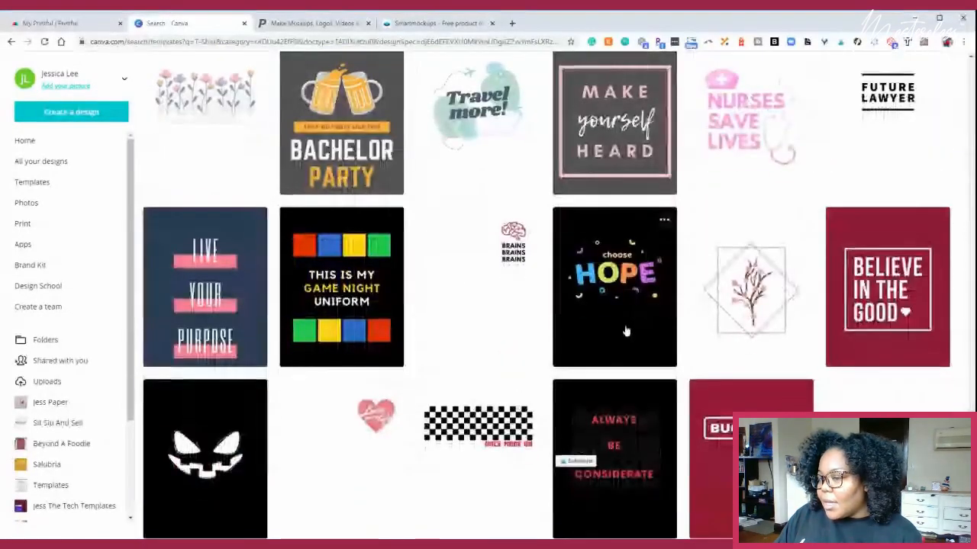
scroll(577, 323, "down", 2)
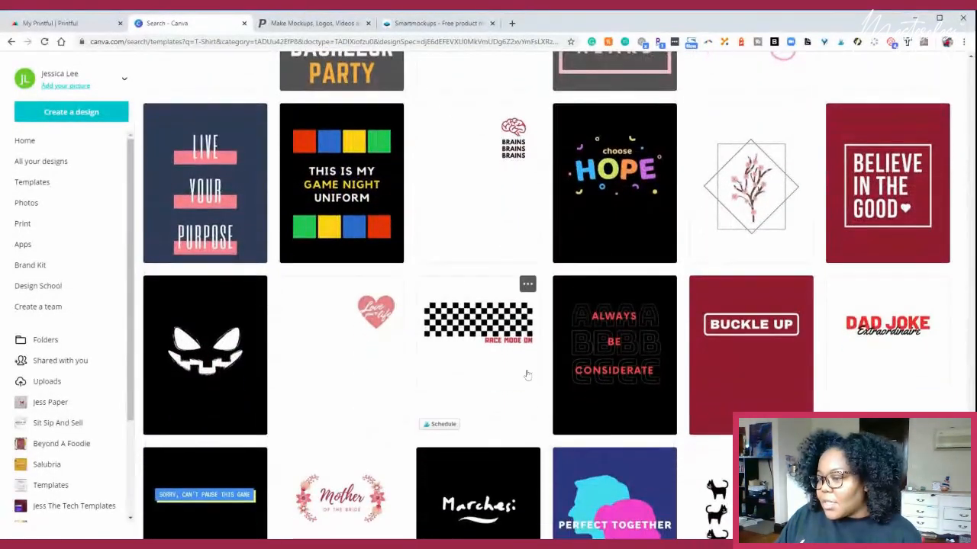
scroll(580, 358, "down", 3)
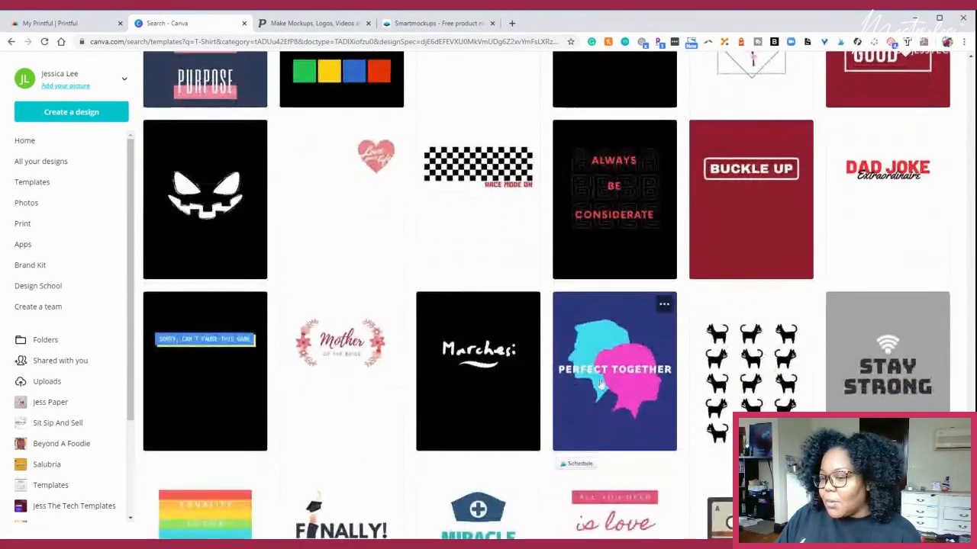
scroll(633, 373, "down", 5)
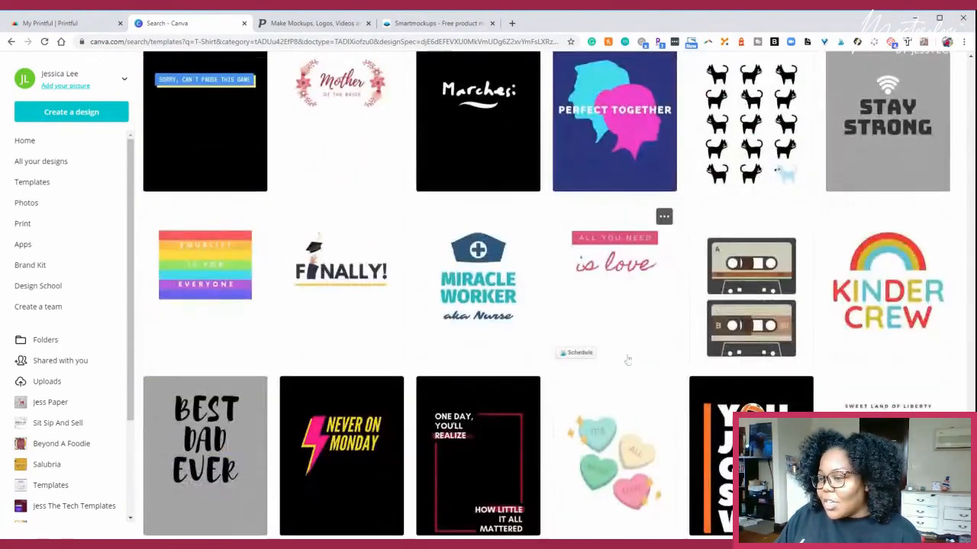
scroll(638, 363, "down", 3)
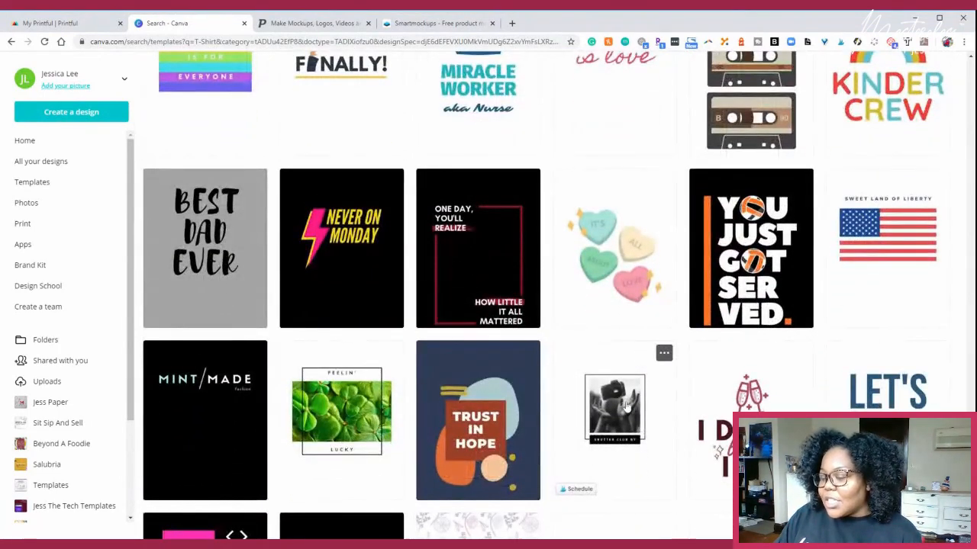
scroll(626, 412, "up", 15)
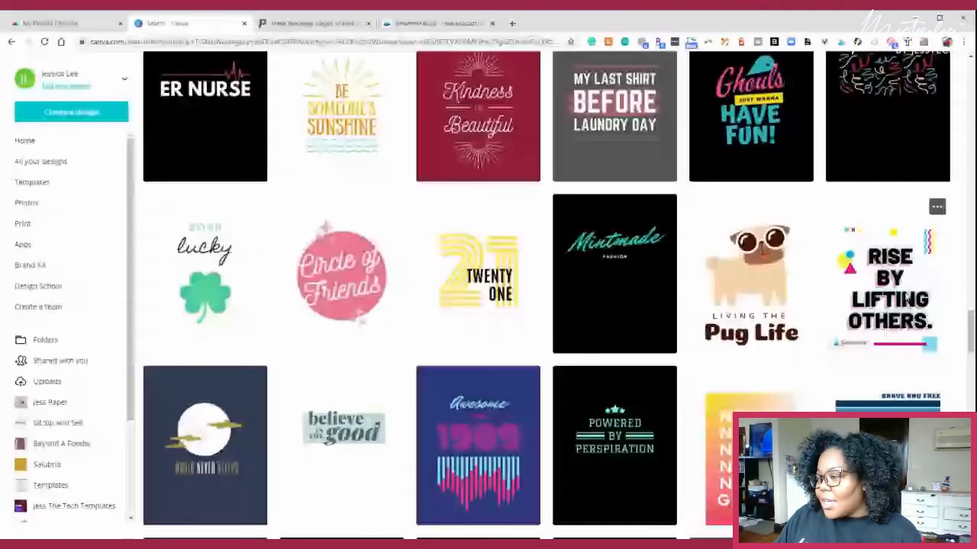
- Open the "Rise by lifting others." T-shirt template for editing
left_click(888, 260)
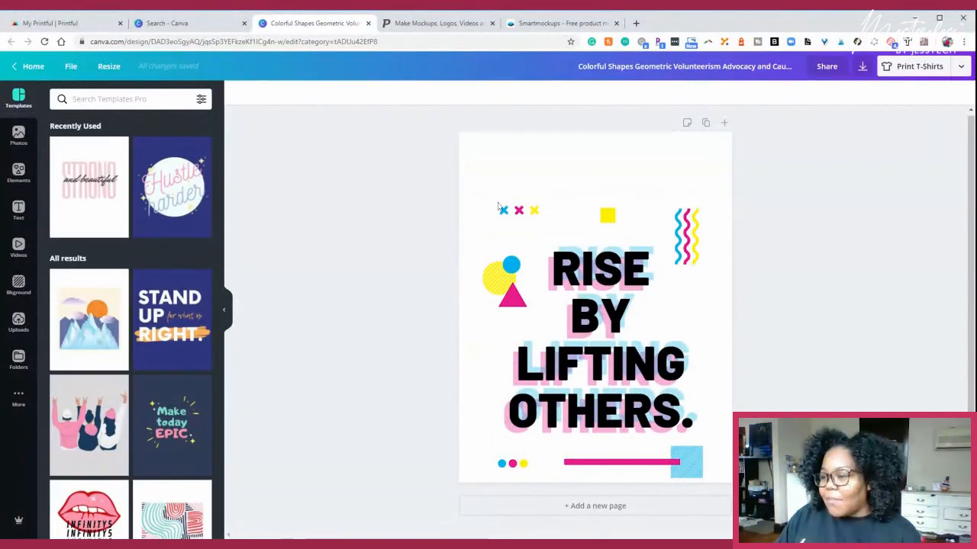
left_click(519, 211)
left_click(431, 213)
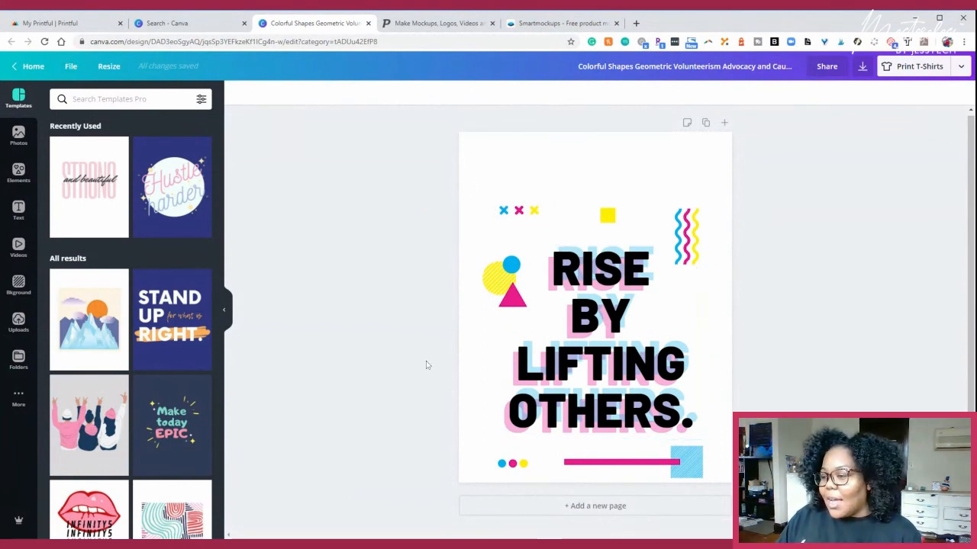
- Recolour the blue cross in the dark navy brand colour and apply the change to all matching blue elements
left_click(507, 214)
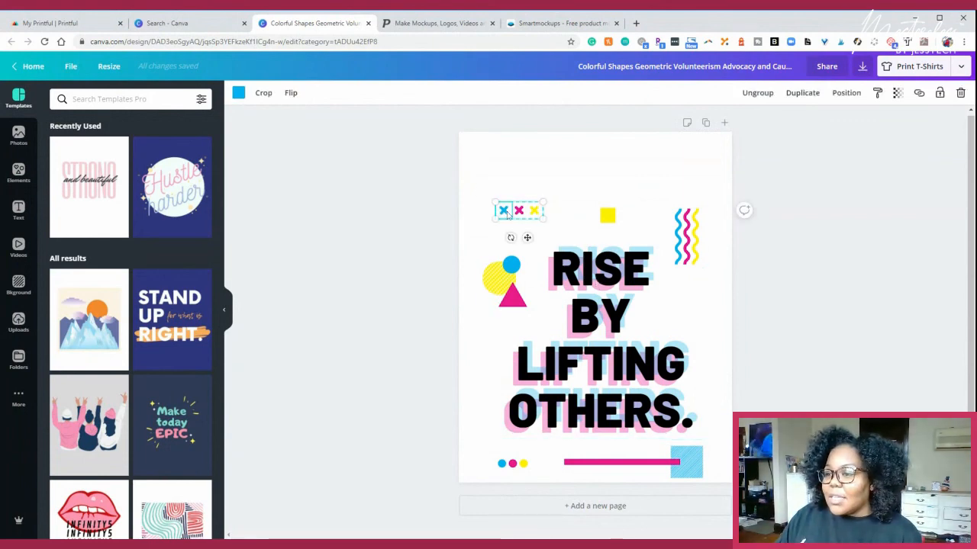
left_click(239, 93)
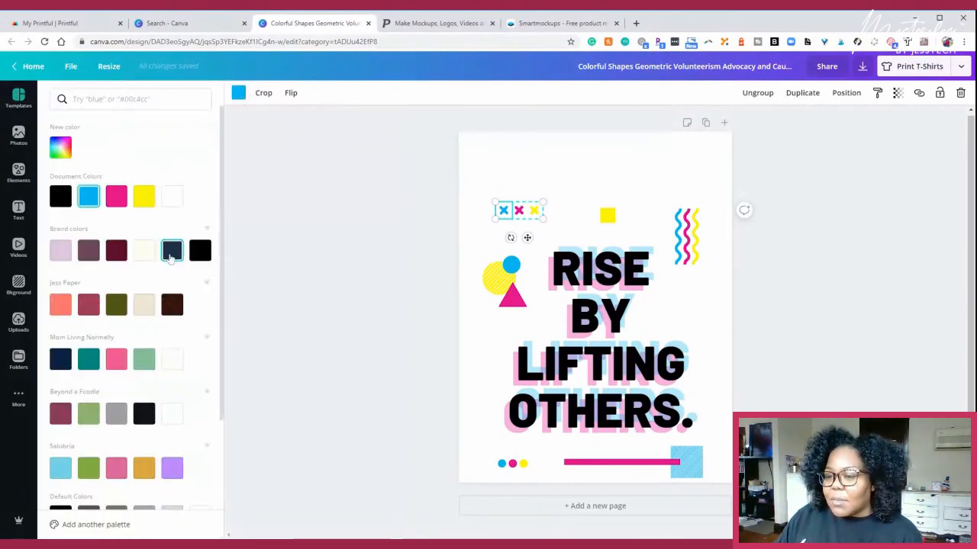
left_click(171, 255)
left_click(54, 525)
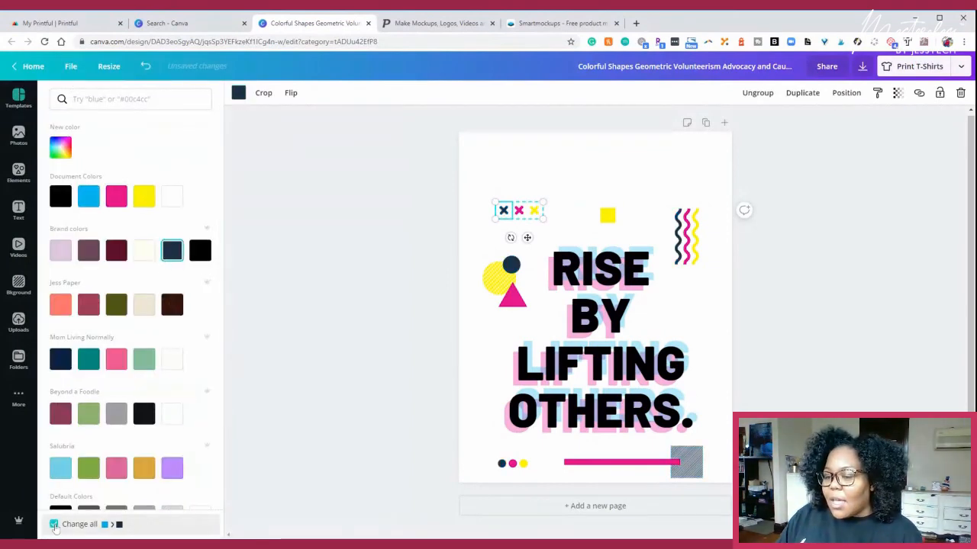
- Recolour the pink dot below the slogan in the muted plum brand colour and apply it to all matching pink elements
left_click(512, 463)
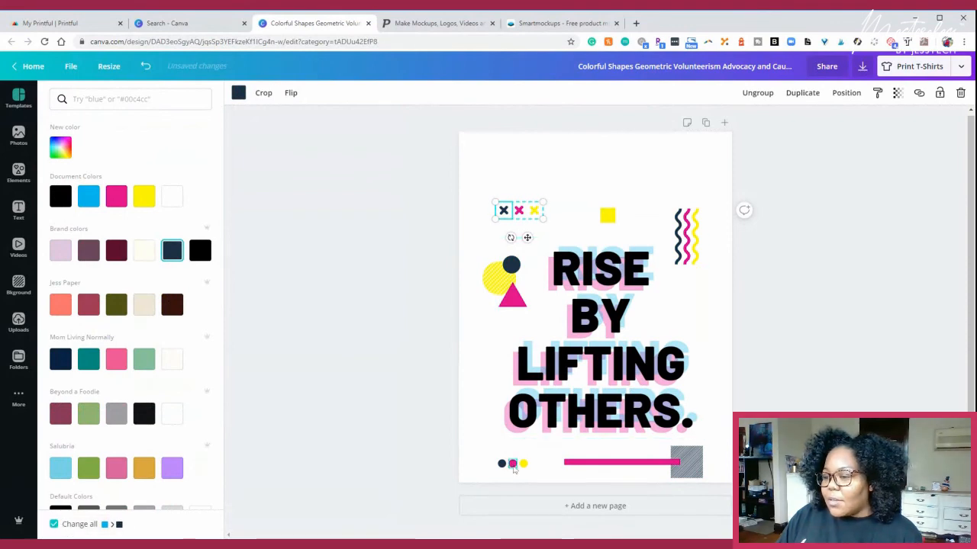
left_click(88, 254)
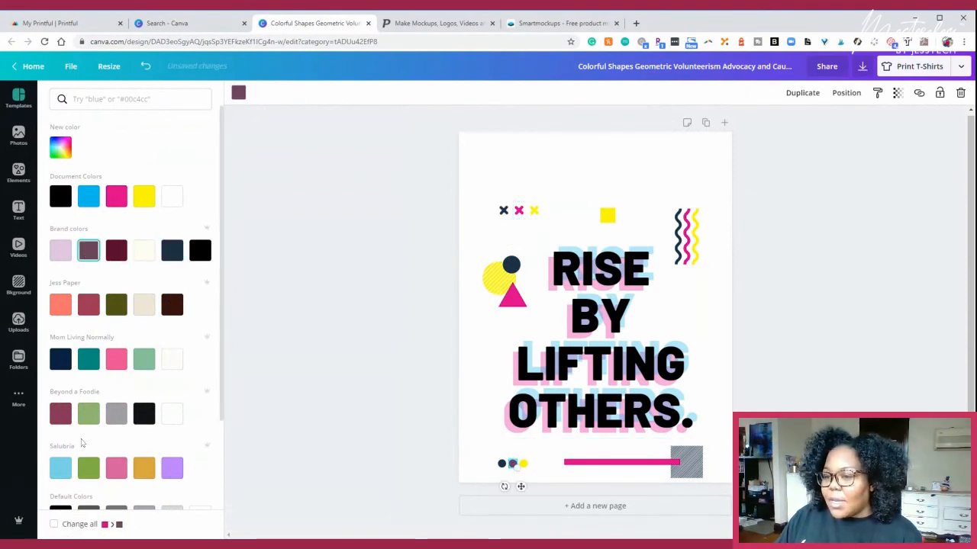
left_click(54, 525)
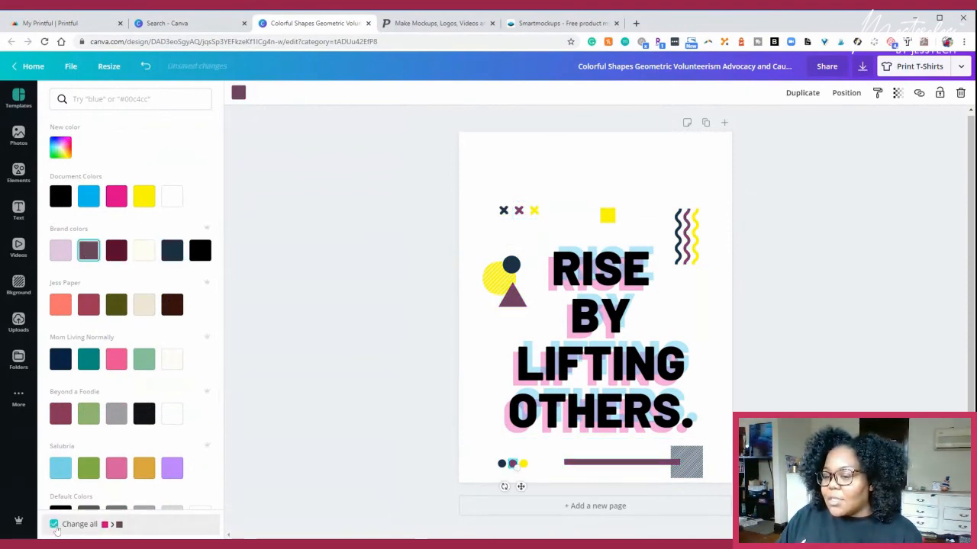
- Change the yellow of the circle-and-triangle graphic to the document's bright pink, replacing that yellow throughout the design
left_click(500, 282)
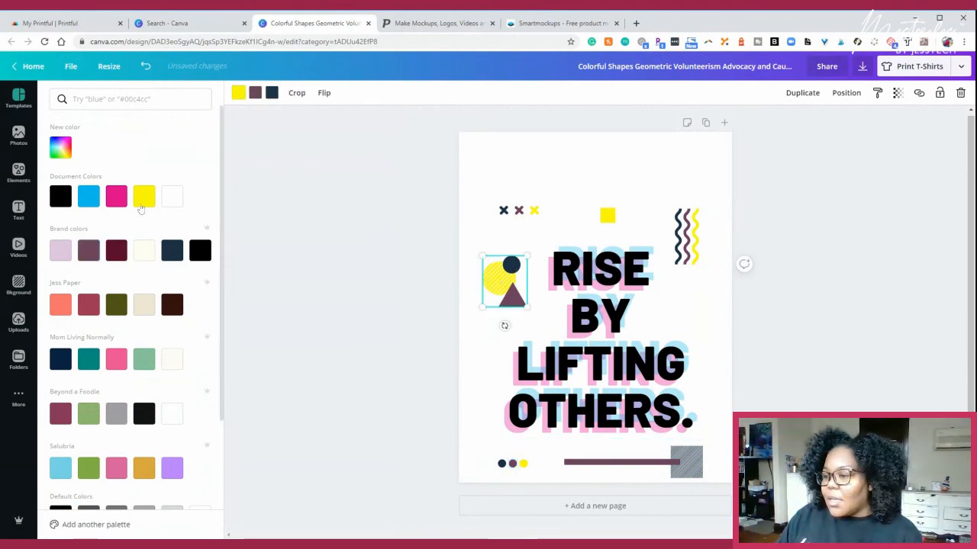
left_click(116, 197)
left_click(53, 524)
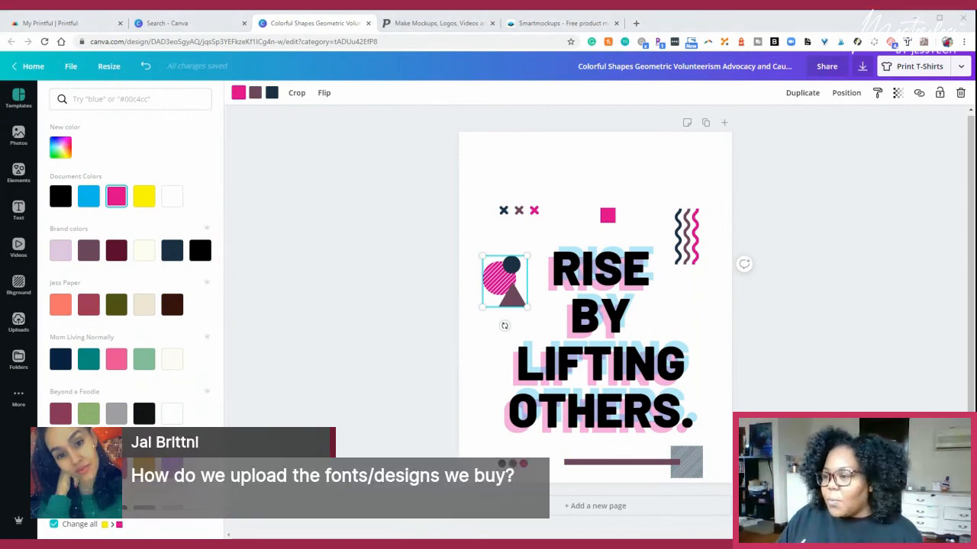
- Open fontbundles.net in a new browser tab
left_click(636, 24)
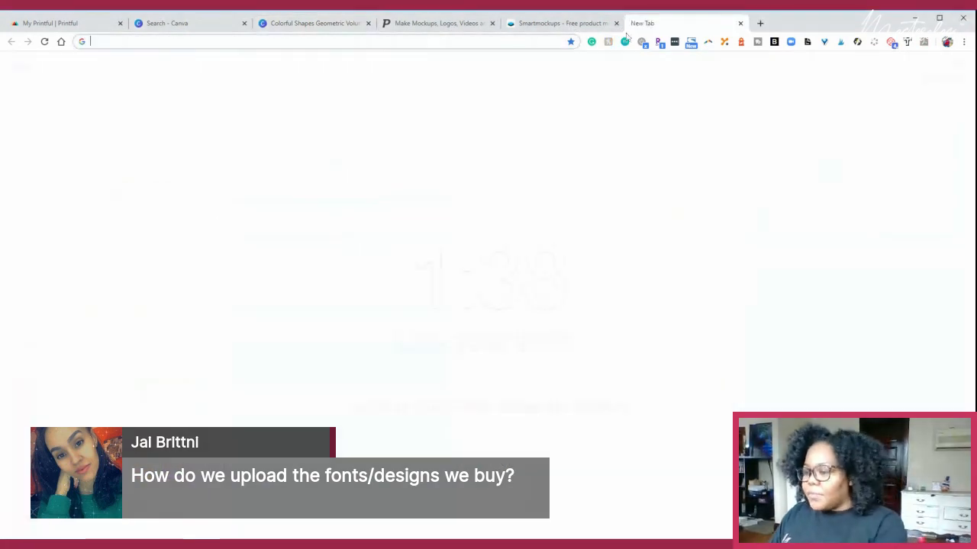
type("fontbundles.net")
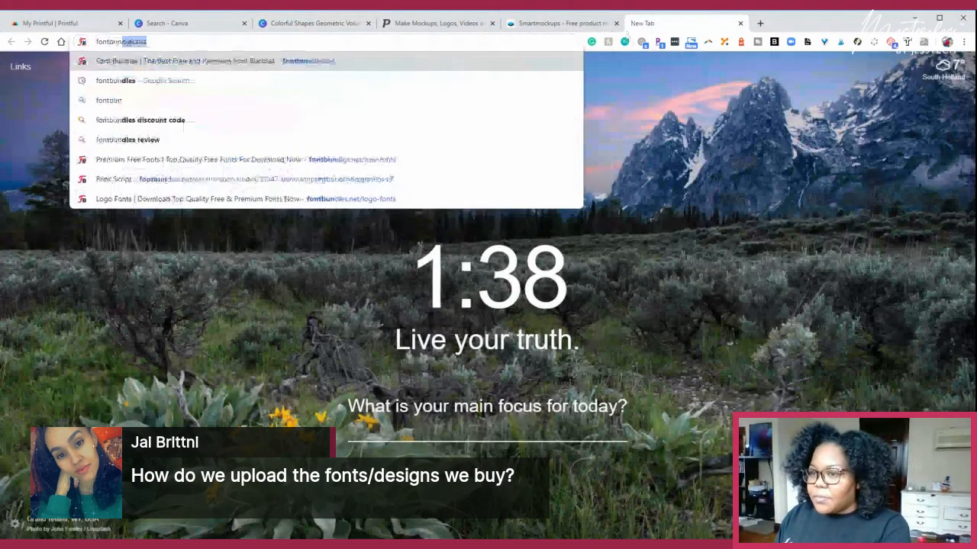
key("Return")
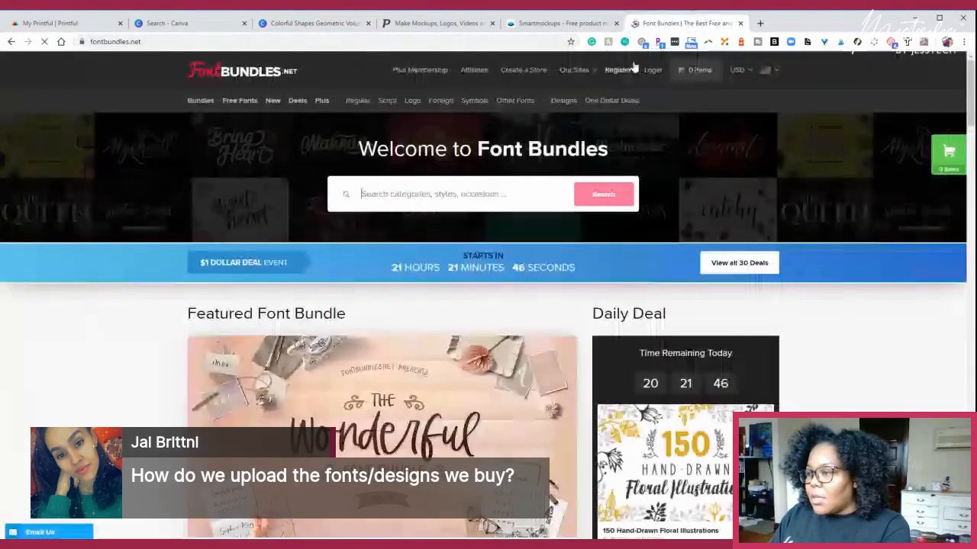
- Log in to Font Bundles with the prefilled account credentials and open the account's purchases
left_click(651, 70)
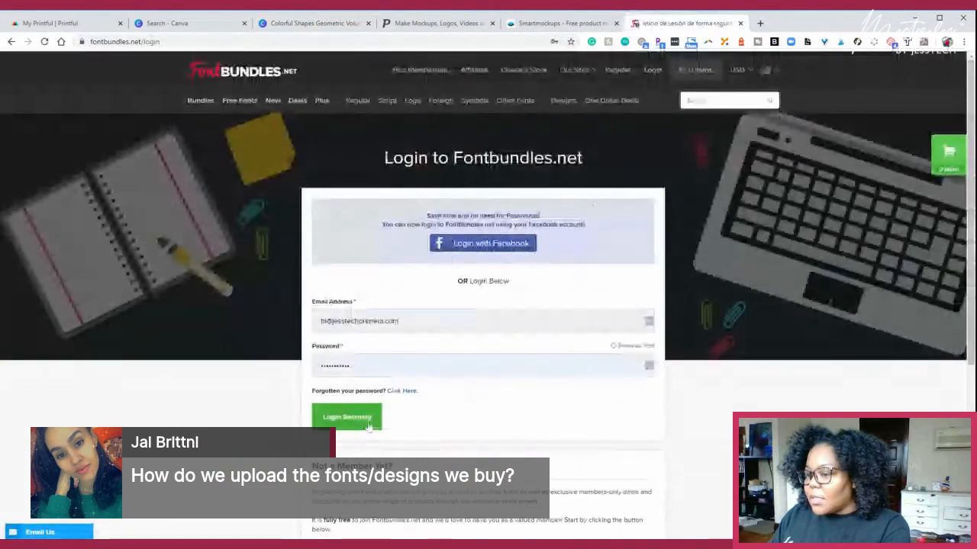
left_click(368, 422)
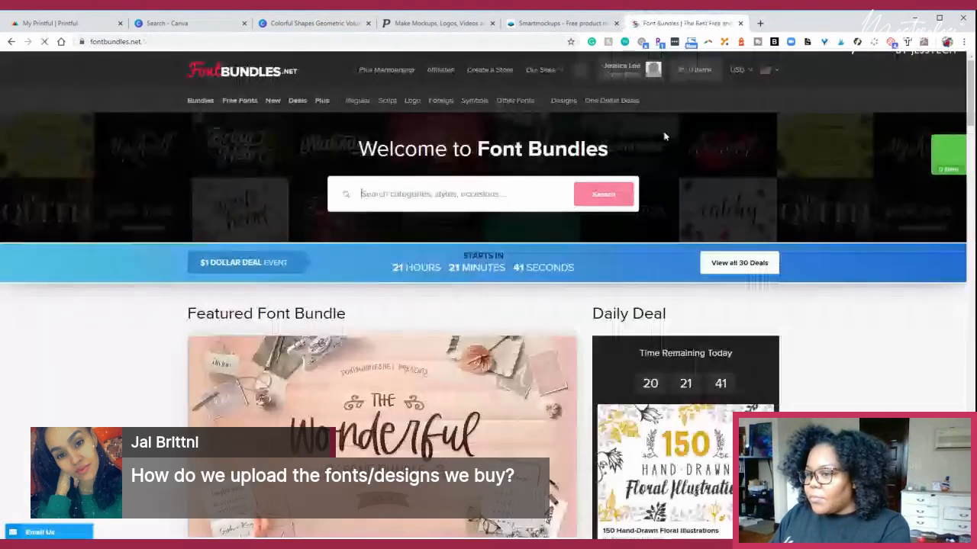
scroll(521, 360, "down", 3)
scroll(521, 360, "up", 3)
mouse_move(613, 70)
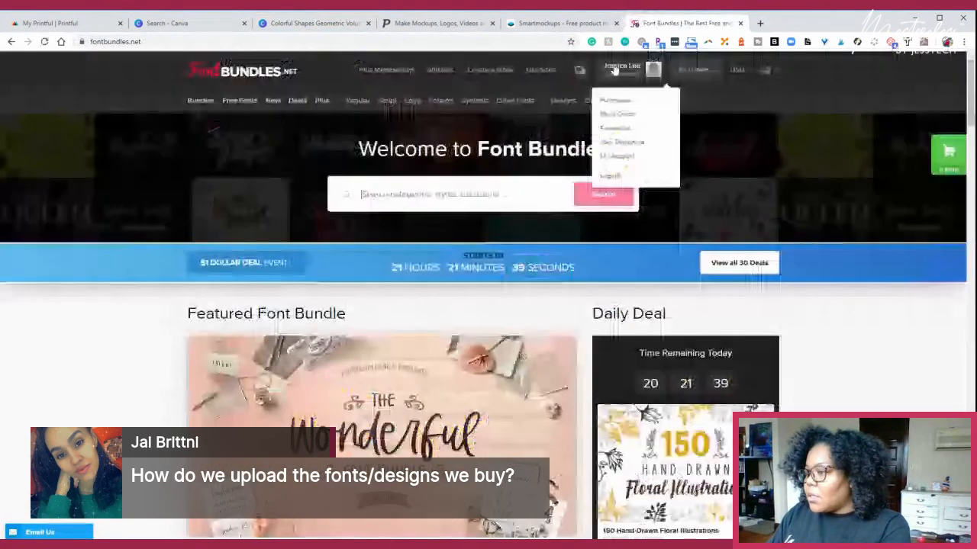
left_click(616, 101)
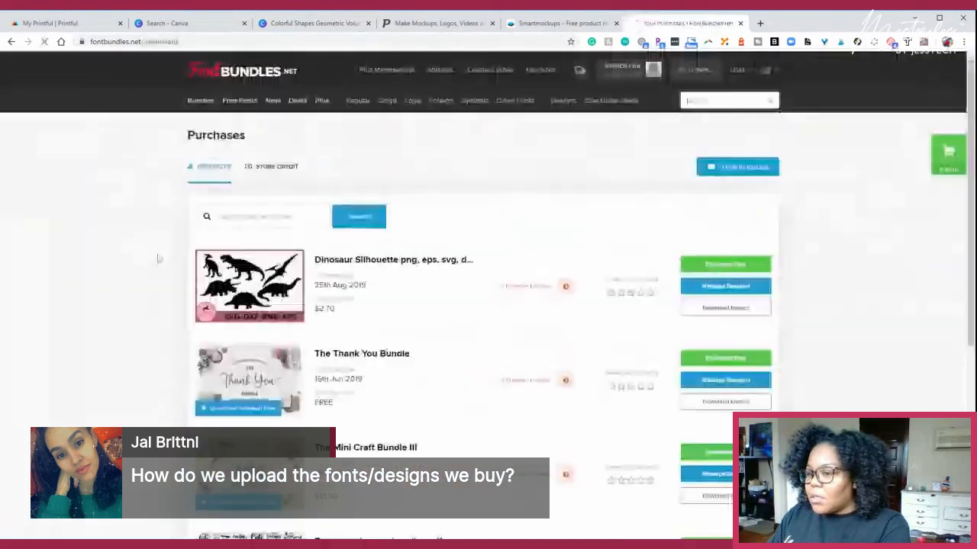
- Look through the purchased items and show the downloadable files of the Eritta Script font family
scroll(291, 319, "down", 2)
scroll(291, 320, "down", 1)
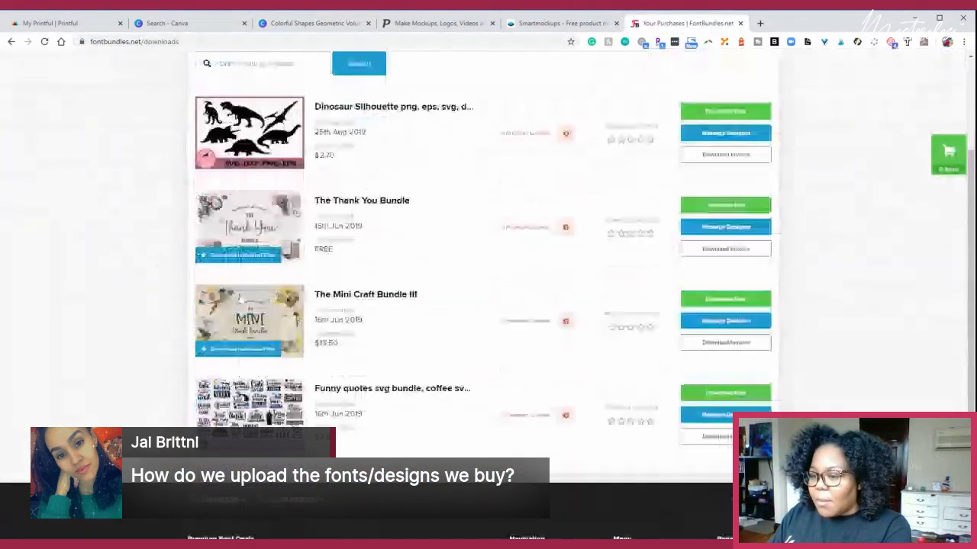
scroll(246, 257, "down", 3)
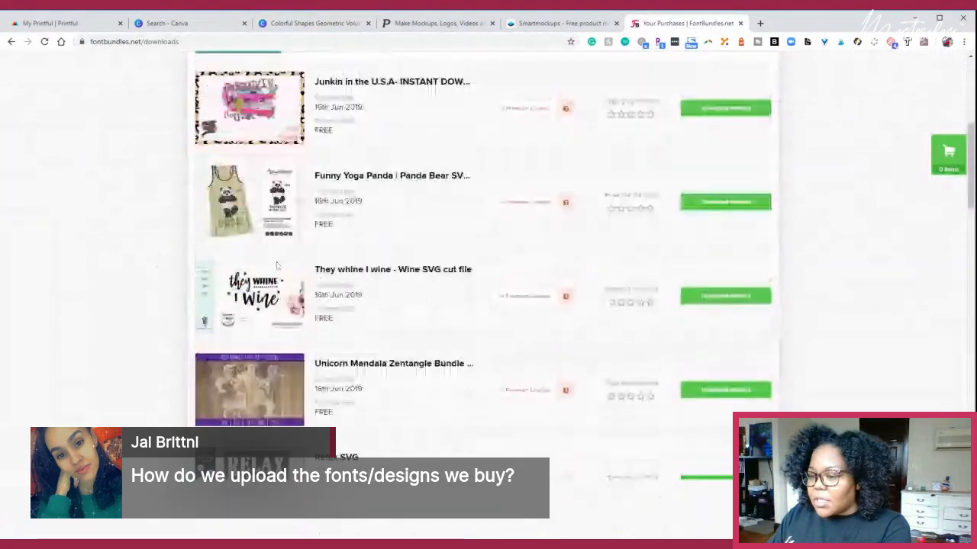
scroll(277, 265, "down", 8)
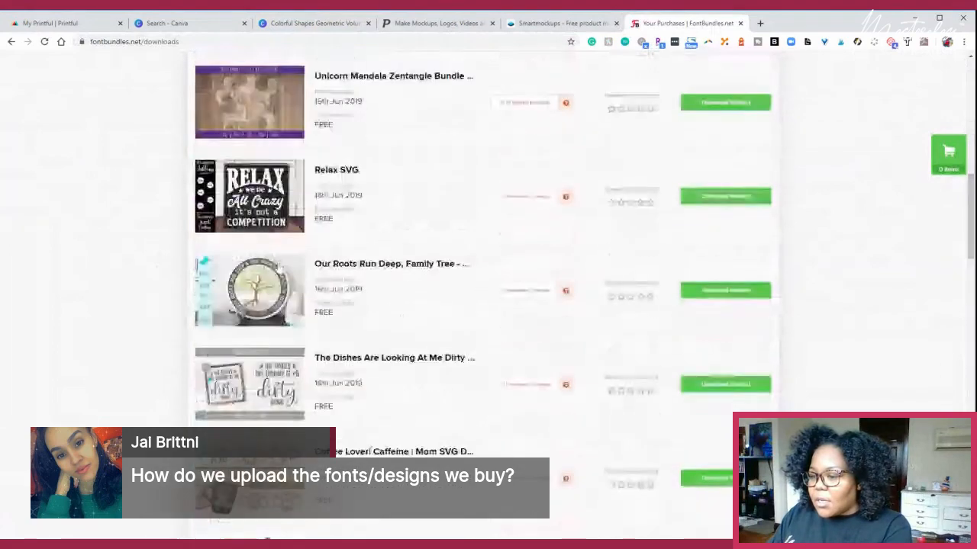
scroll(281, 270, "down", 5)
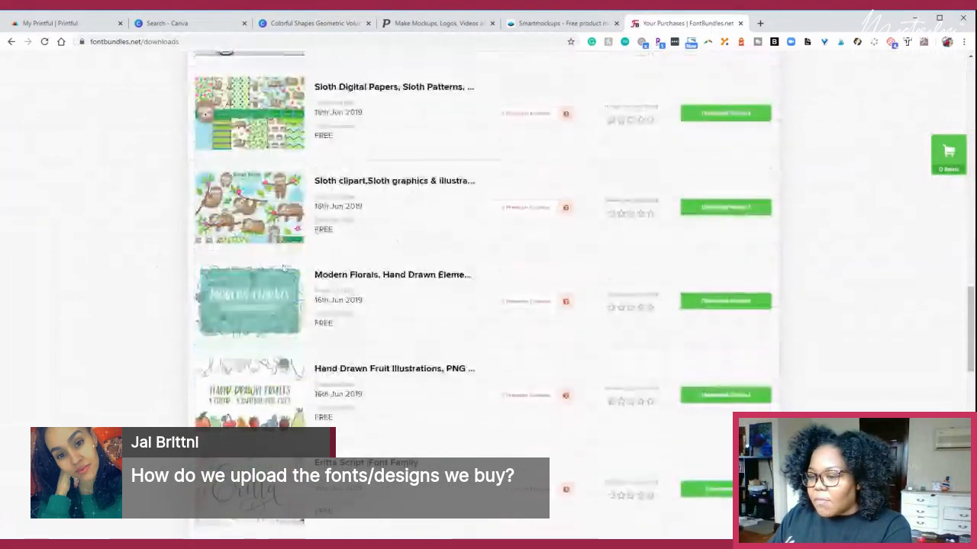
scroll(284, 266, "down", 1)
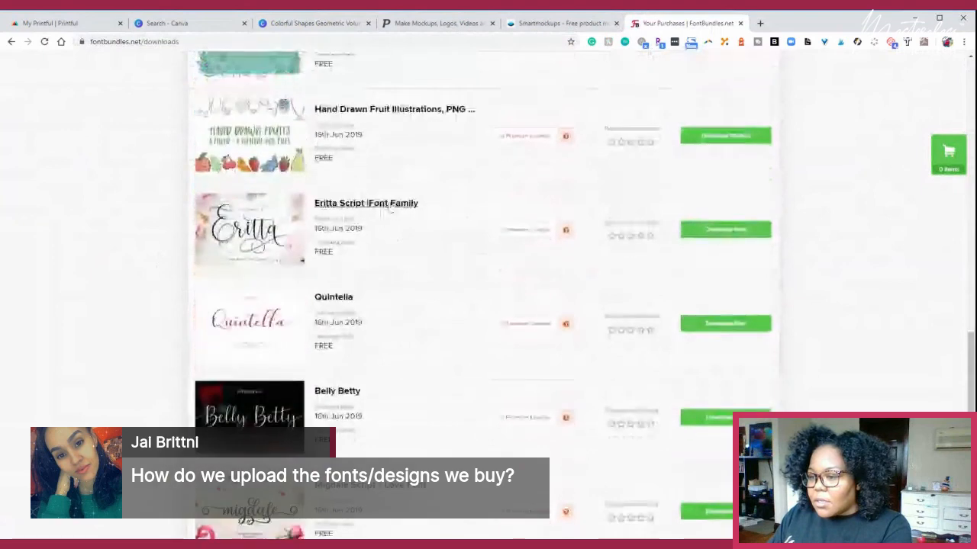
left_click(721, 230)
scroll(358, 283, "down", 1)
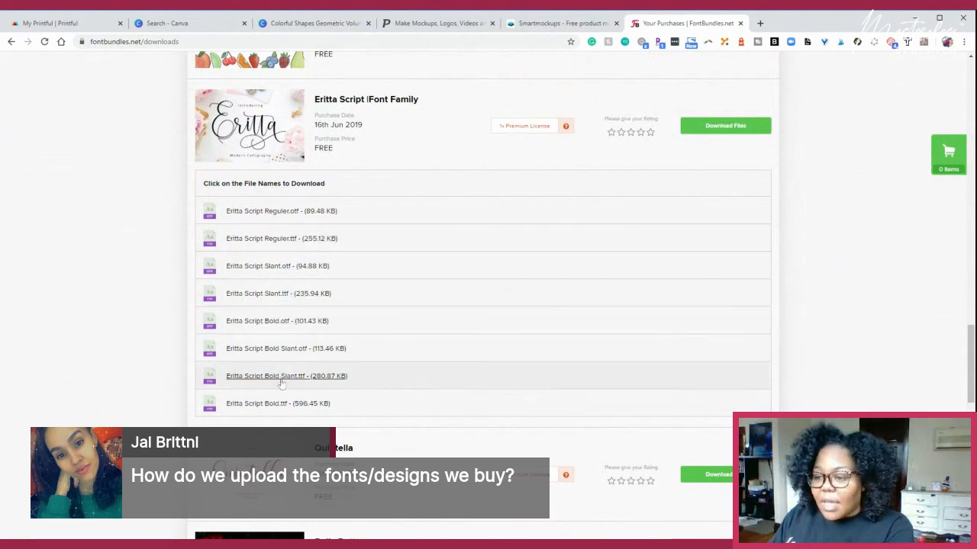
- Open the Eritta Script product page and examine its images, licence details and description down to the text preview
left_click(250, 120)
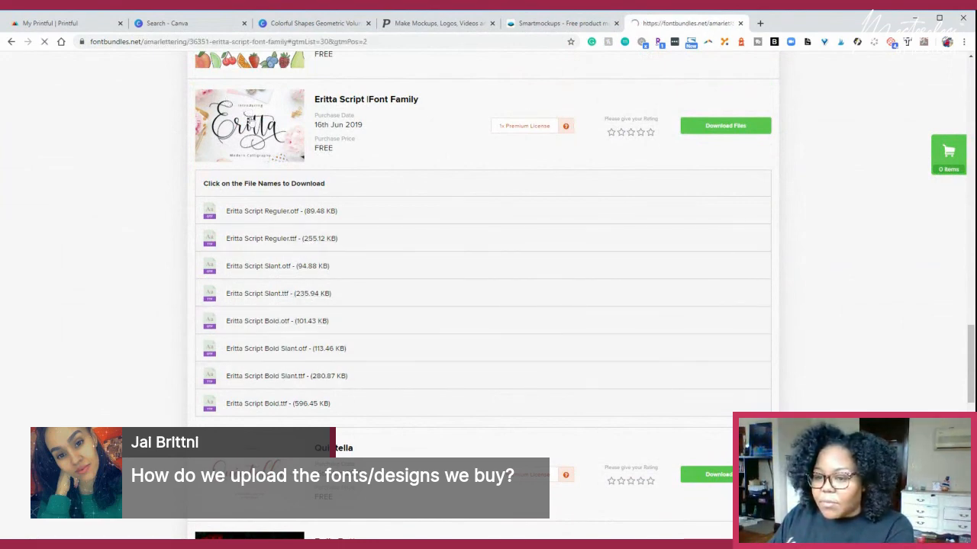
scroll(424, 343, "down", 8)
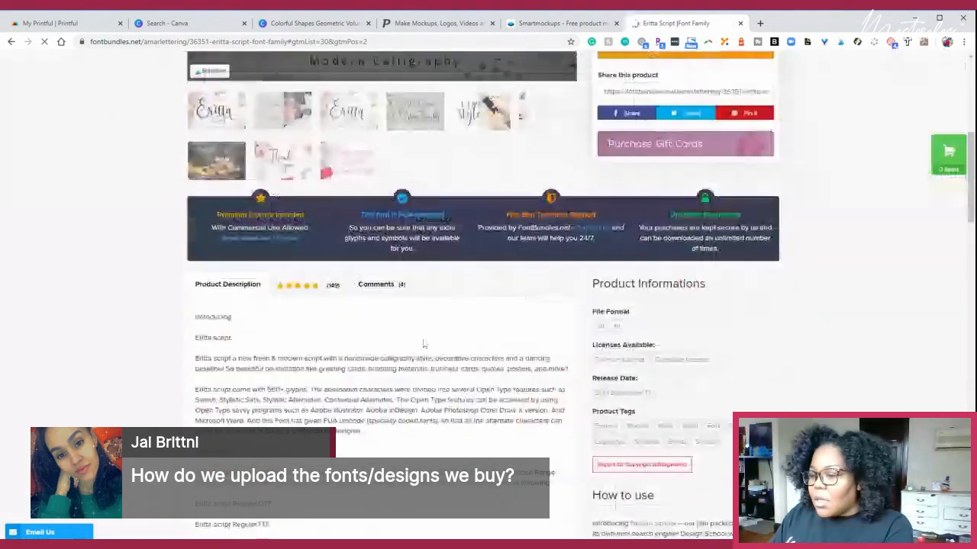
scroll(412, 336, "up", 7)
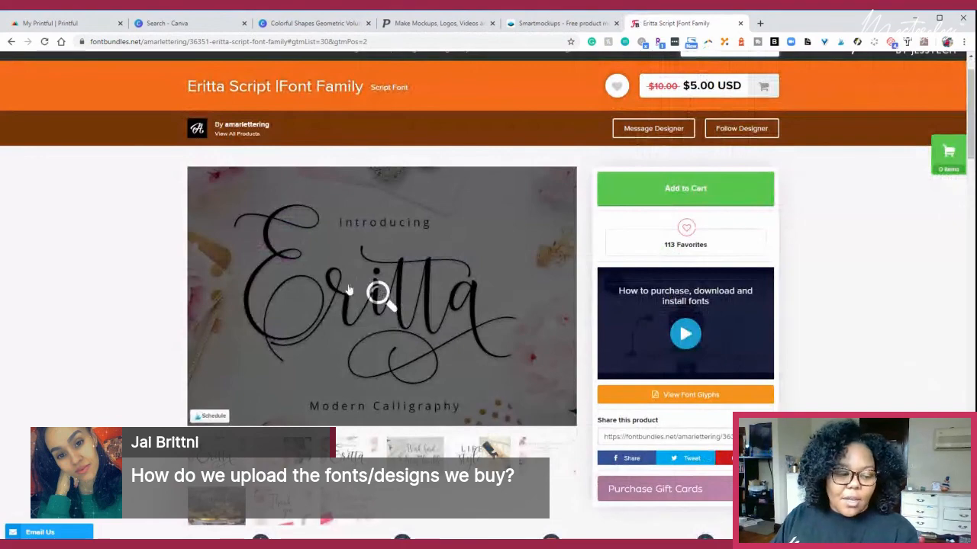
scroll(381, 290, "down", 5)
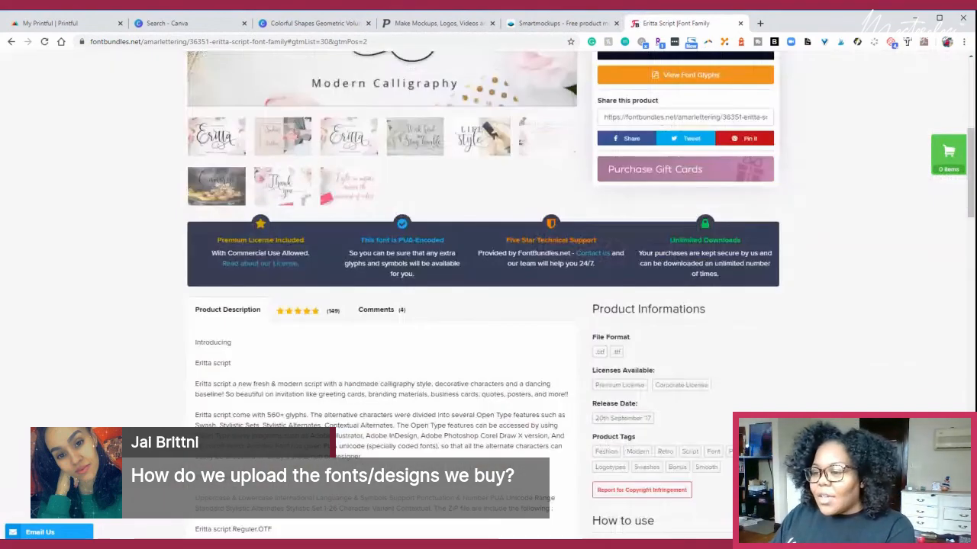
scroll(427, 416, "up", 4)
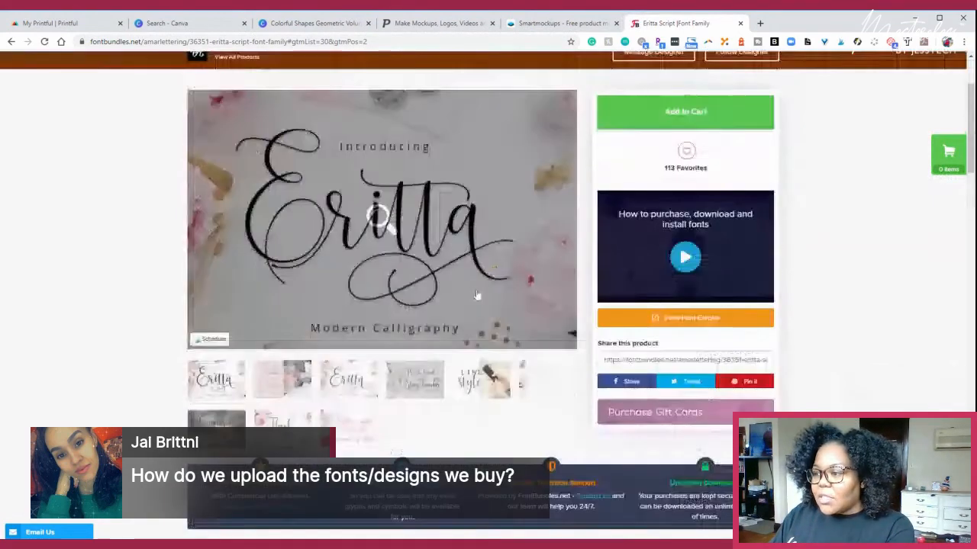
scroll(427, 415, "down", 5)
scroll(428, 416, "down", 8)
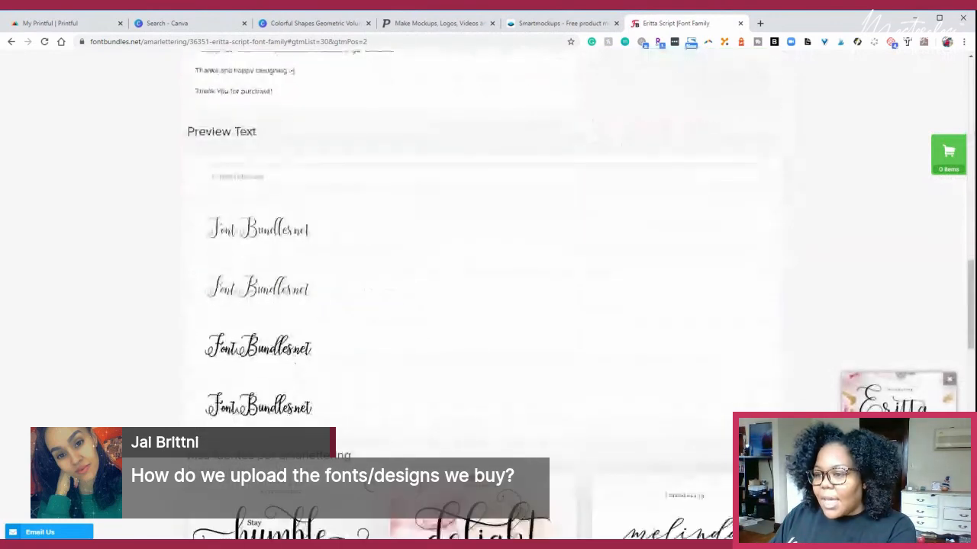
- Preview the brand name "Jess The Techpreneur" in the Eritta Script styles and look over the designer's other fonts
left_click(221, 177)
type("Je")
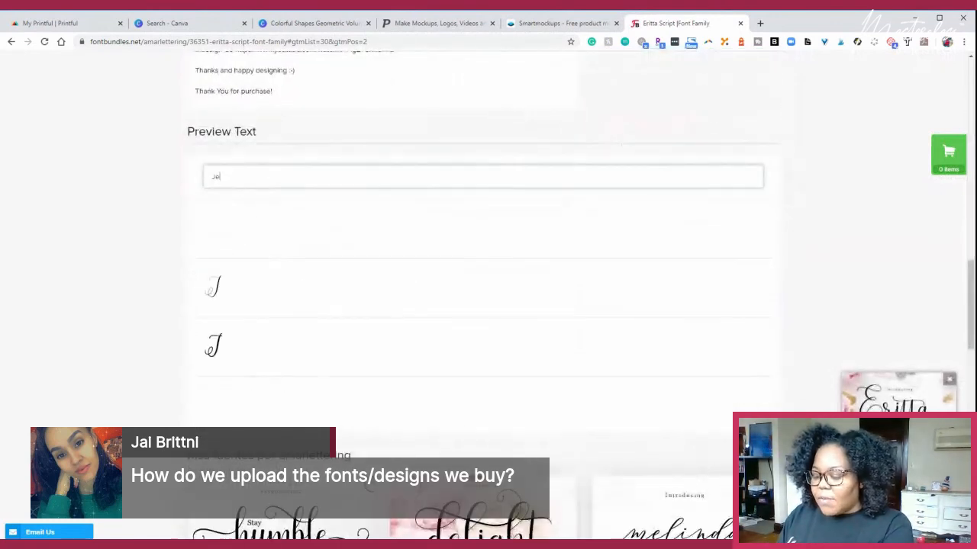
type("ss The")
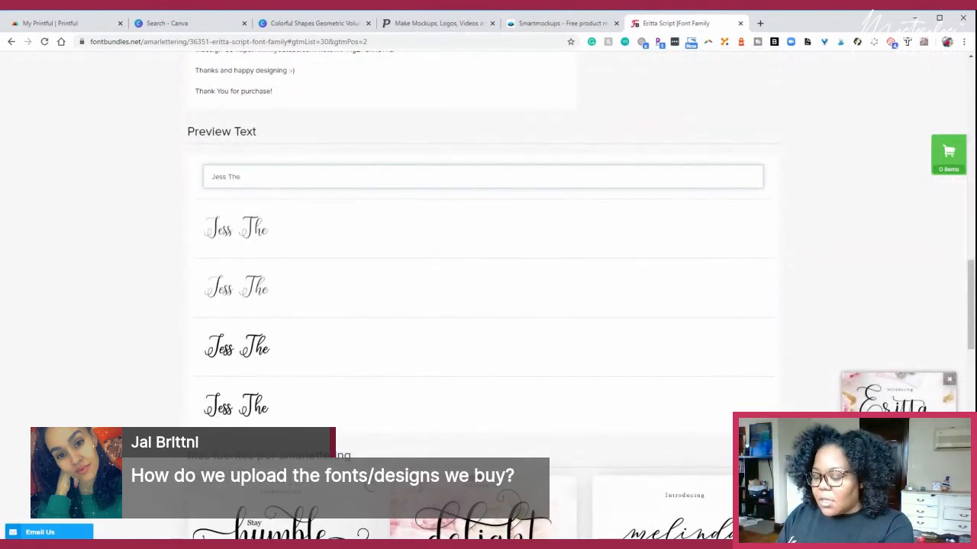
type(" Techpr")
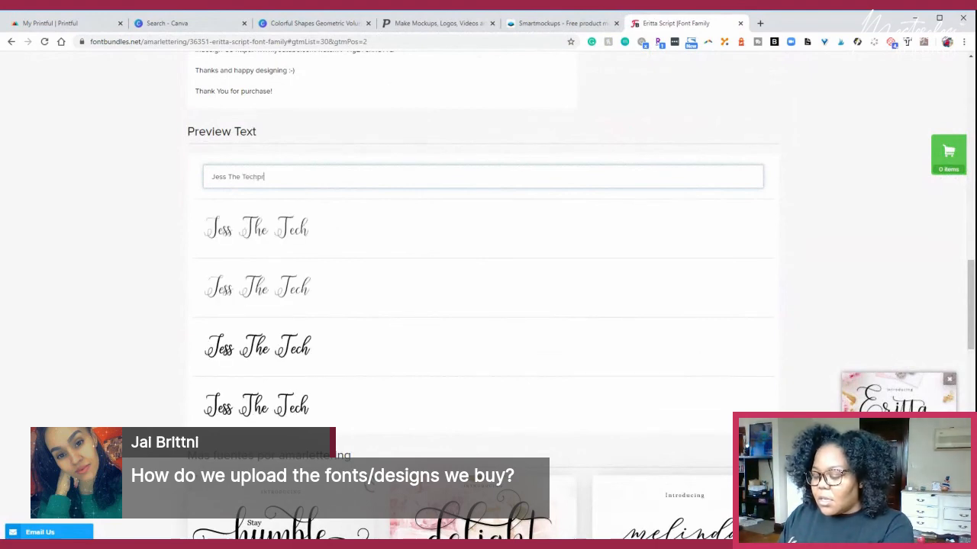
type("eneur")
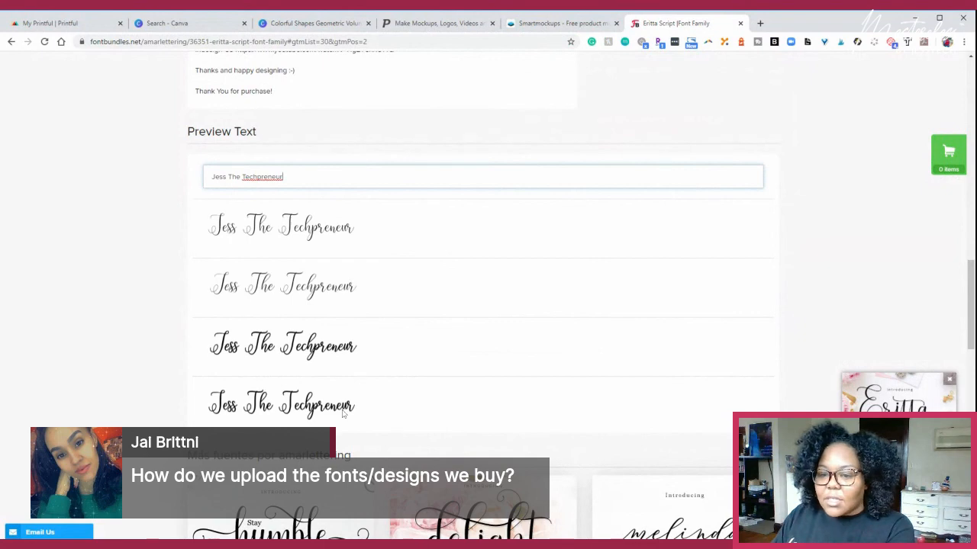
scroll(311, 336, "down", 2)
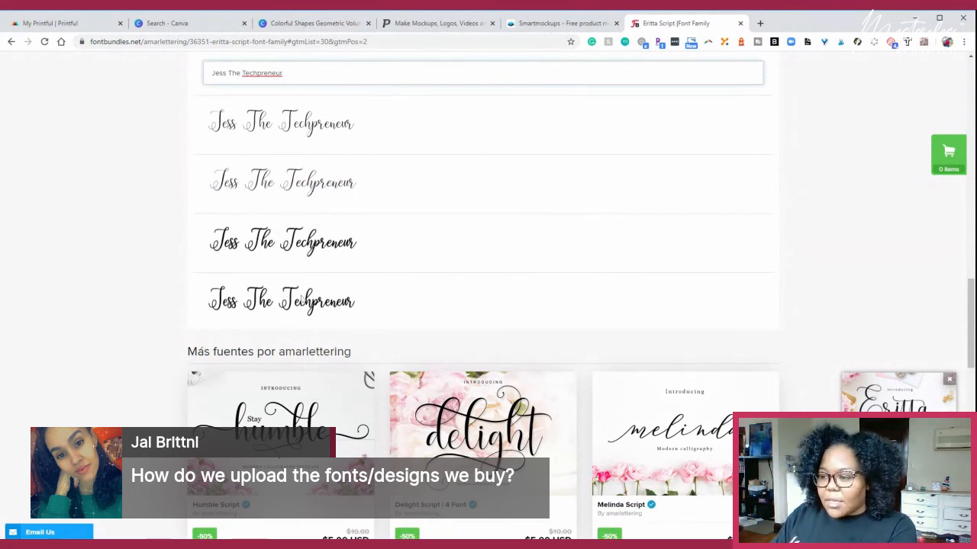
scroll(313, 303, "down", 3)
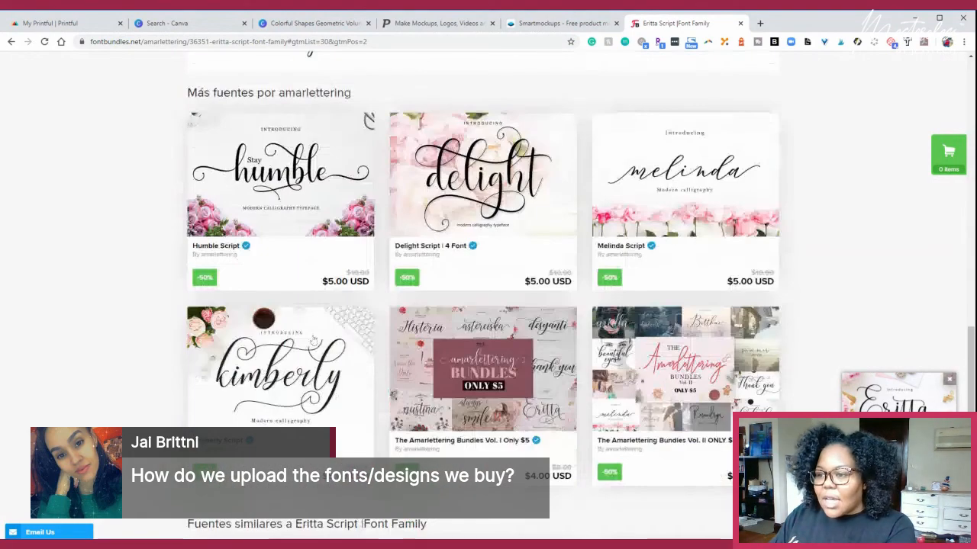
scroll(312, 340, "up", 3)
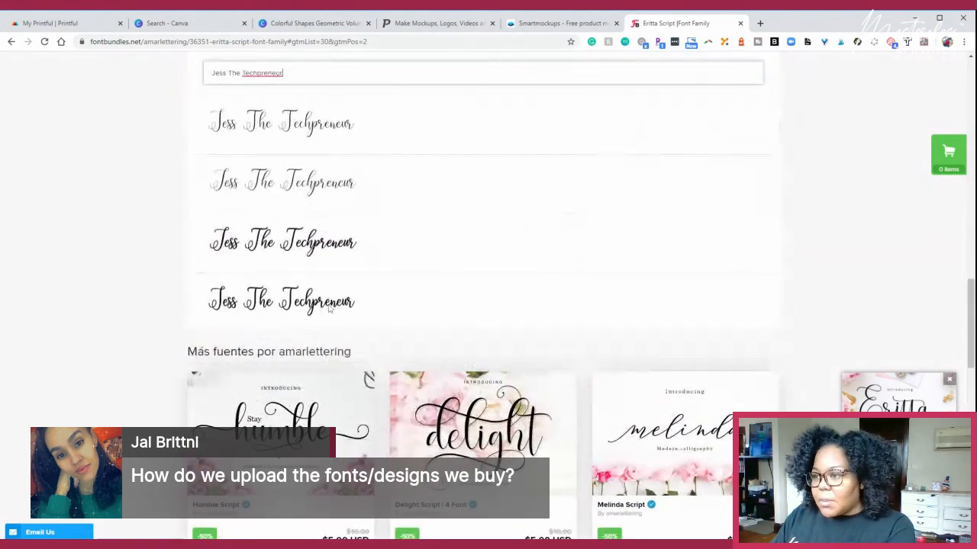
scroll(330, 308, "up", 6)
- Return to the purchases and download Eritta Script Bold.ttf from the Eritta Script font family's files
left_click(11, 42)
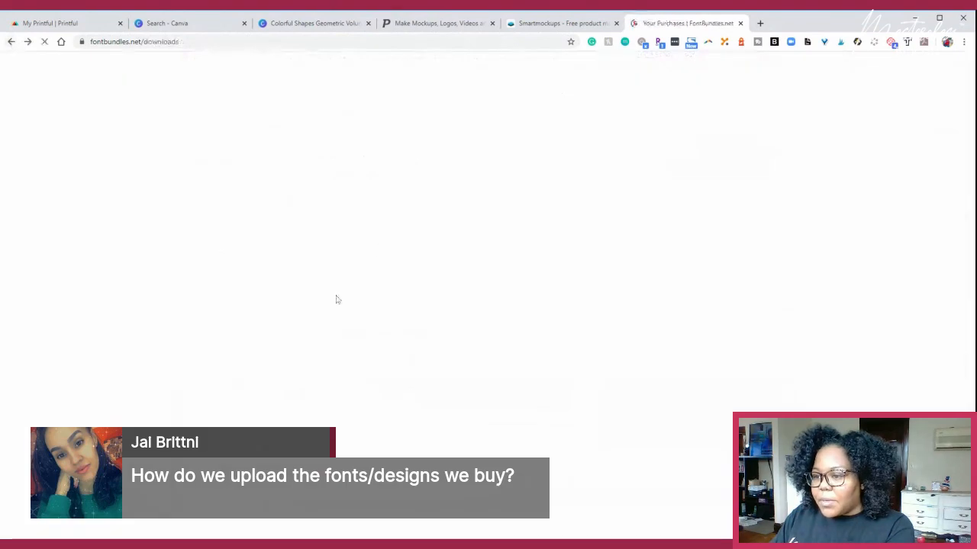
scroll(252, 221, "down", 3)
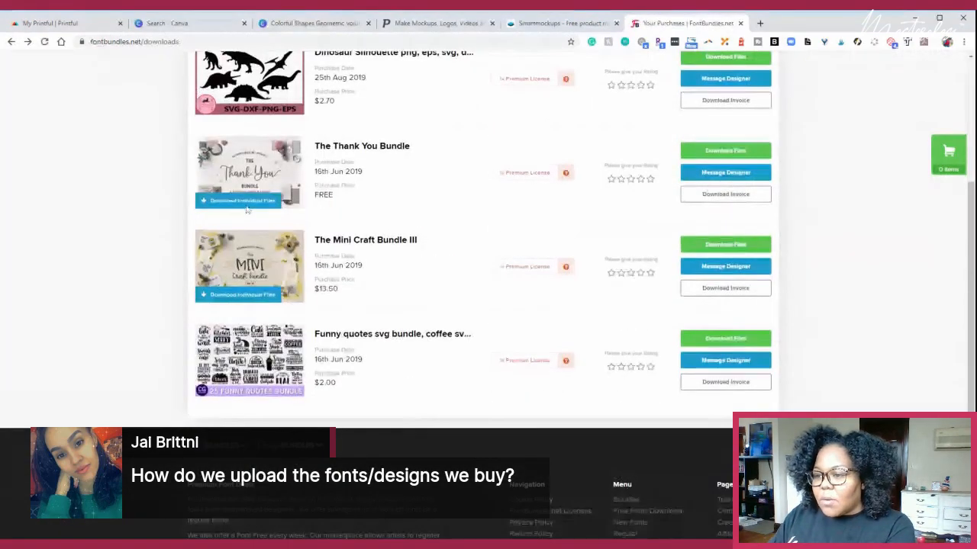
scroll(248, 229, "down", 5)
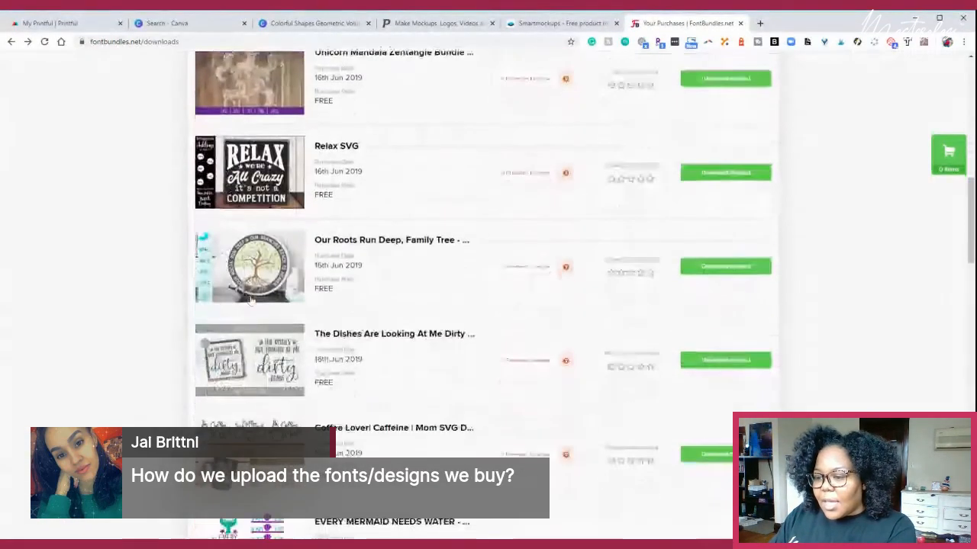
scroll(252, 300, "down", 1)
scroll(252, 311, "down", 6)
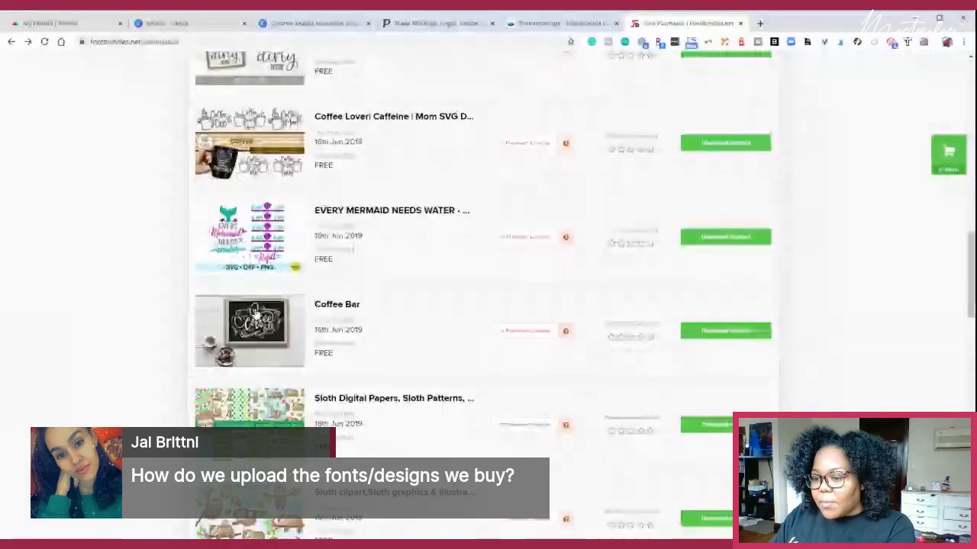
scroll(258, 313, "up", 1)
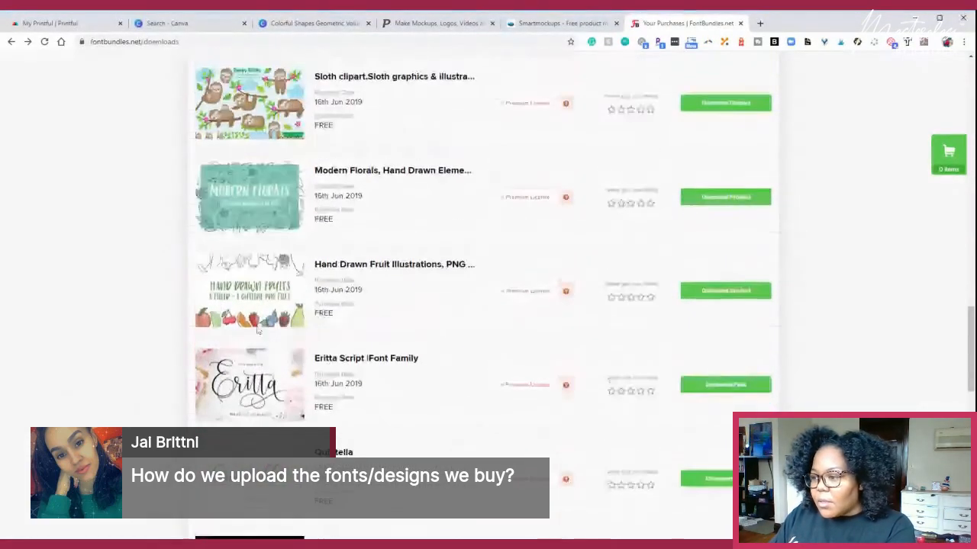
scroll(496, 305, "down", 2)
left_click(733, 282)
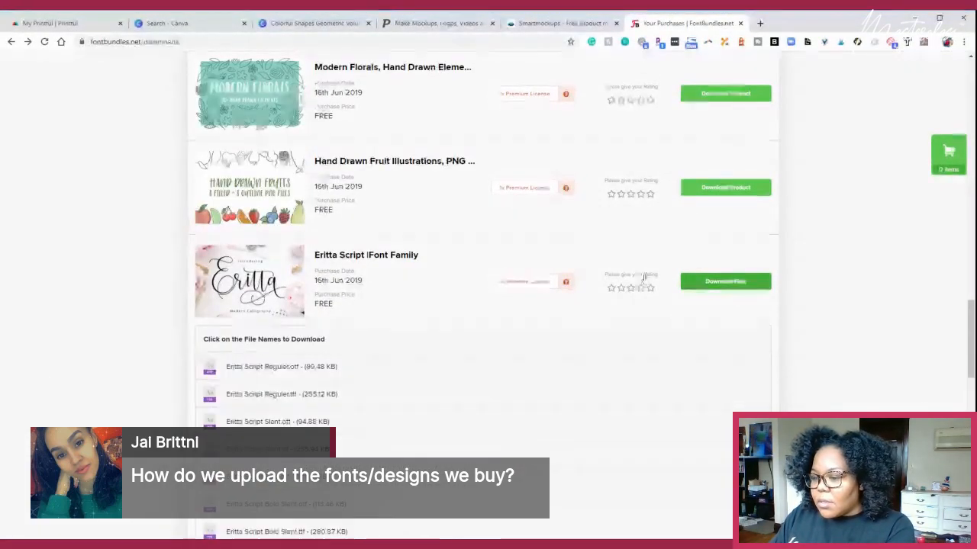
scroll(458, 321, "down", 3)
left_click(281, 352)
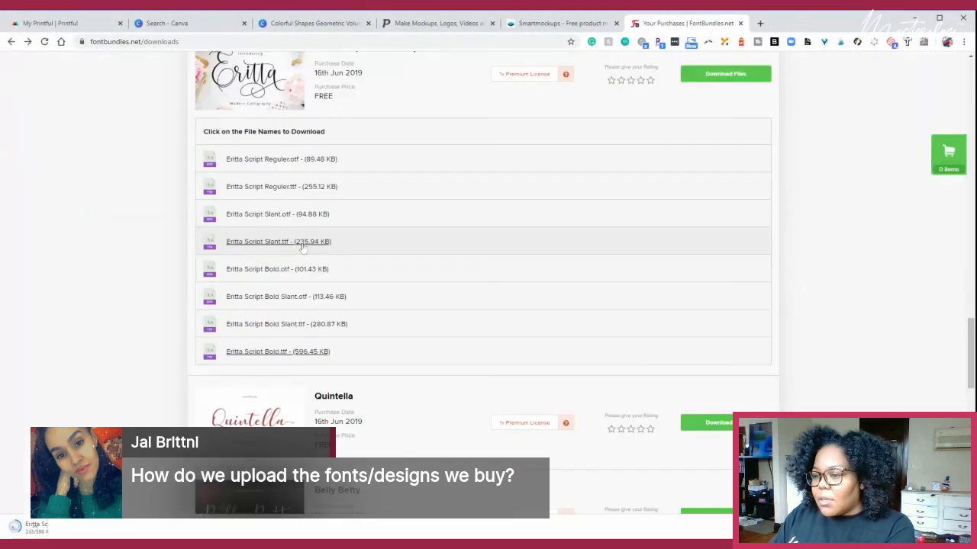
- Download the purchased "The Dishes Are Looking At Me Dirty" design and open its downloaded zip file
scroll(465, 180, "up", 6)
scroll(467, 184, "up", 5)
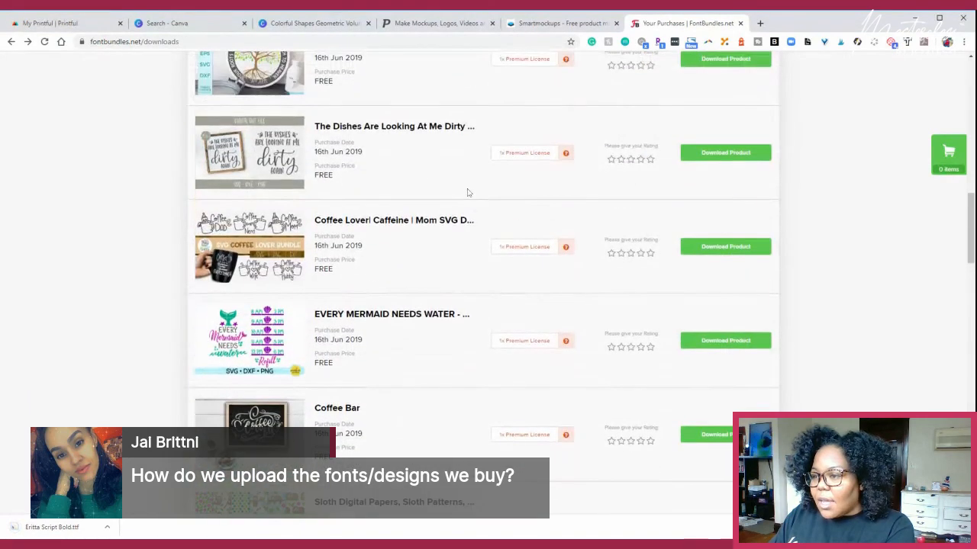
left_click(726, 154)
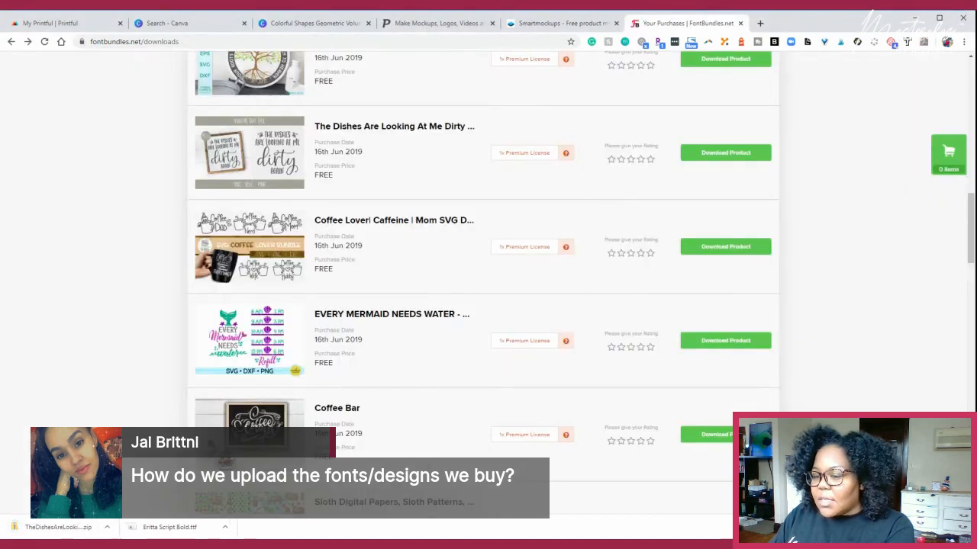
left_click(82, 533)
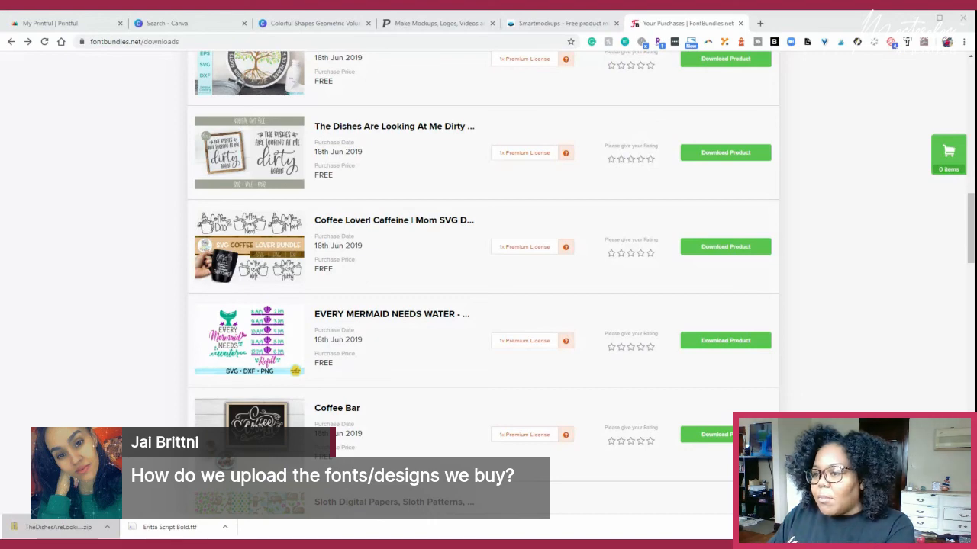
- Switch to the Canva T-shirt design and add a blank page after the "Rise by lifting others" page
left_click(309, 23)
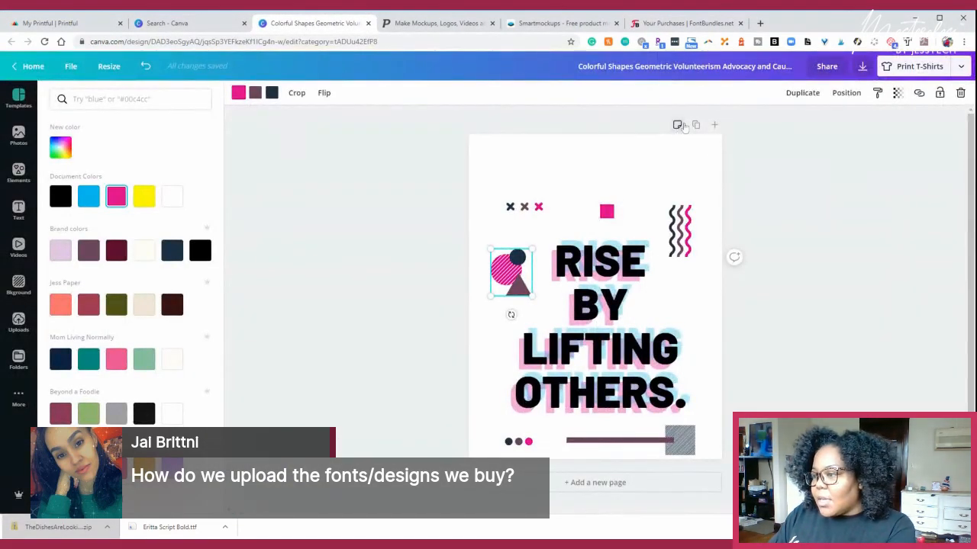
left_click(713, 129)
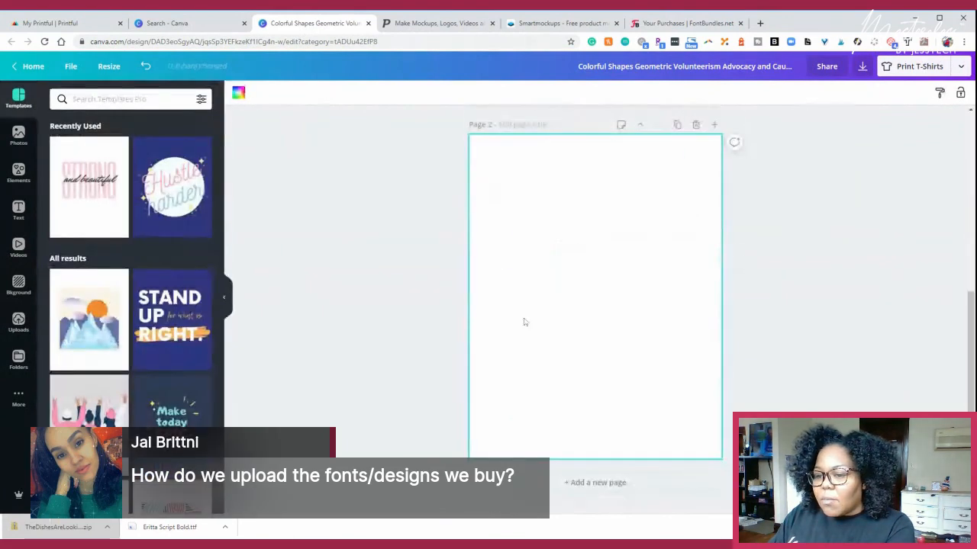
- Upload the purchased "The Dishes Are Looking At Me Dirty" design image from its downloaded zip to the T-shirt design's image uploads
left_click(18, 322)
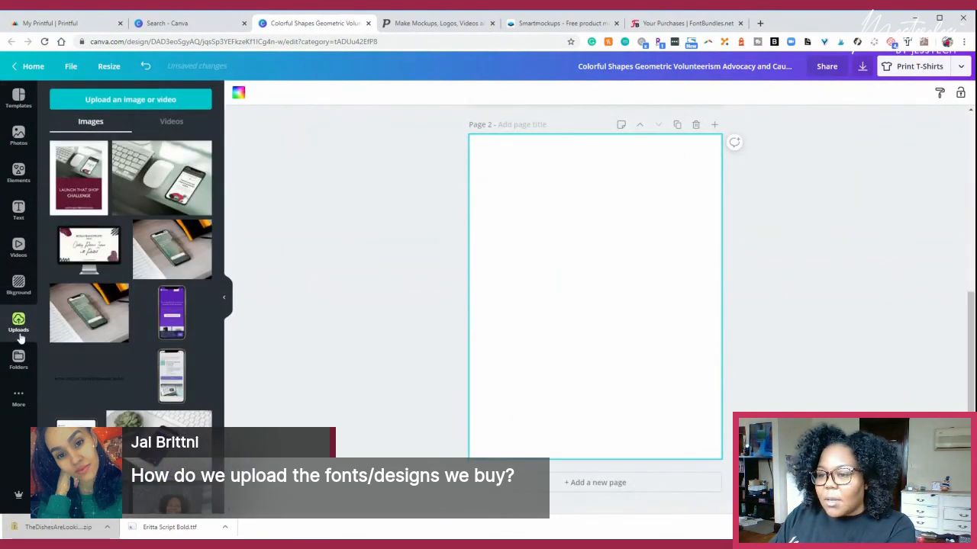
left_click(146, 101)
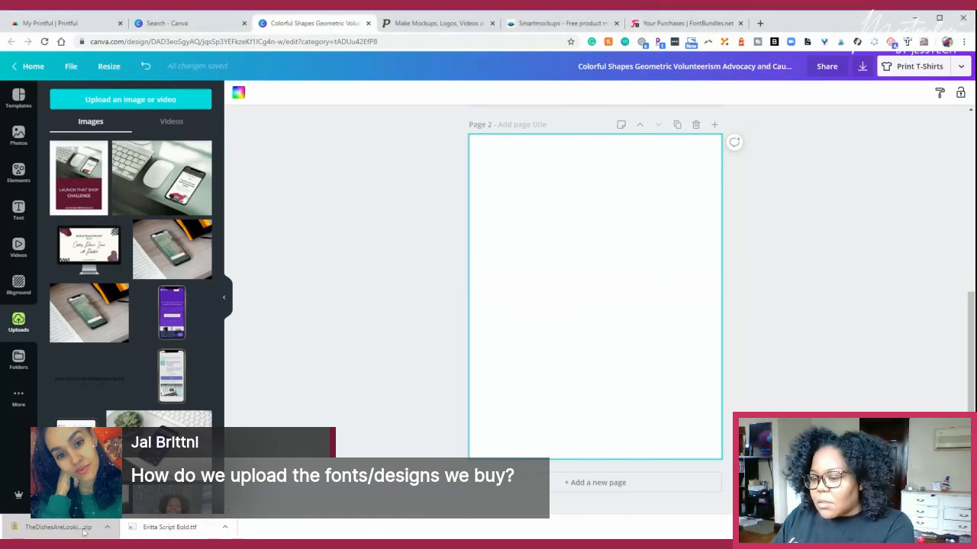
left_click(58, 528)
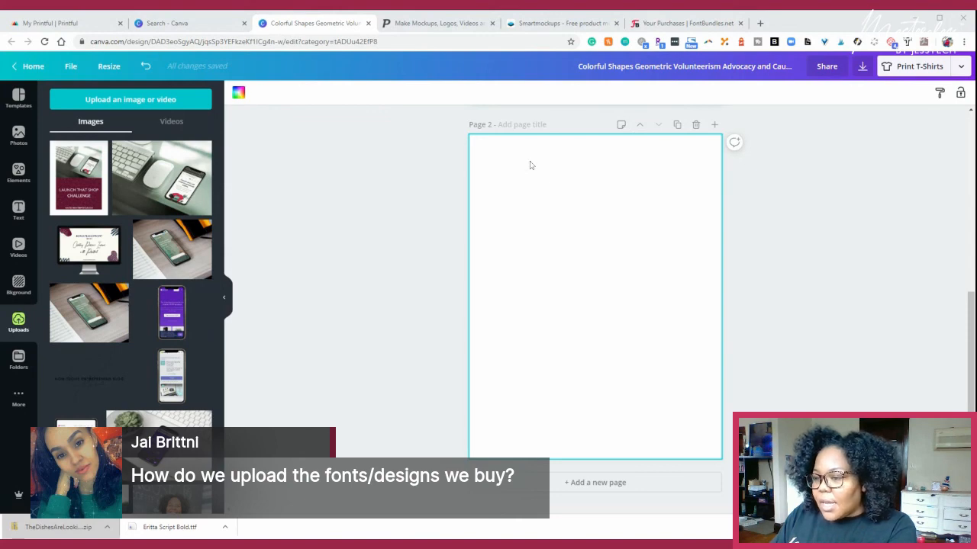
left_click_drag(58, 527, 85, 192)
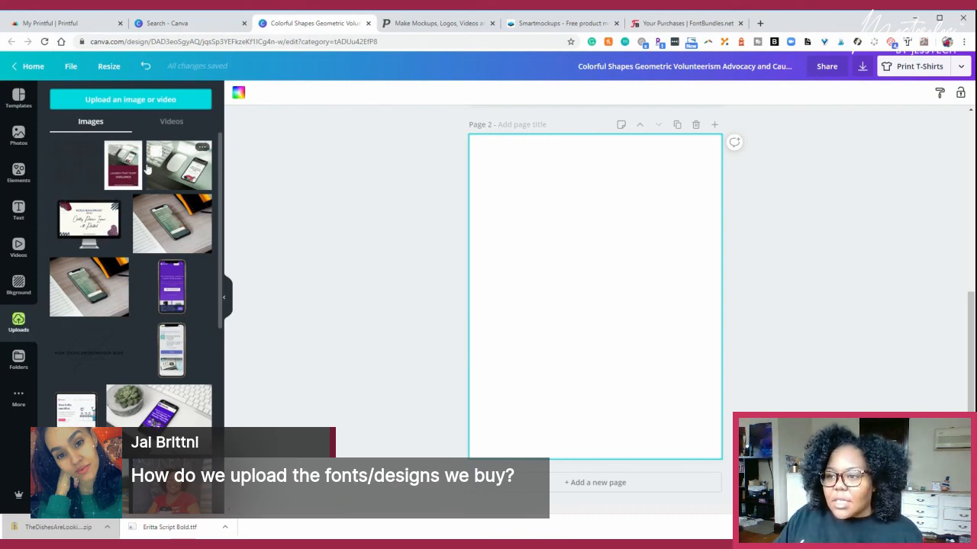
- Upload Eritta Script Bold.ttf to the Brand Kit's uploaded fonts and acknowledge the right to use it
left_click(172, 23)
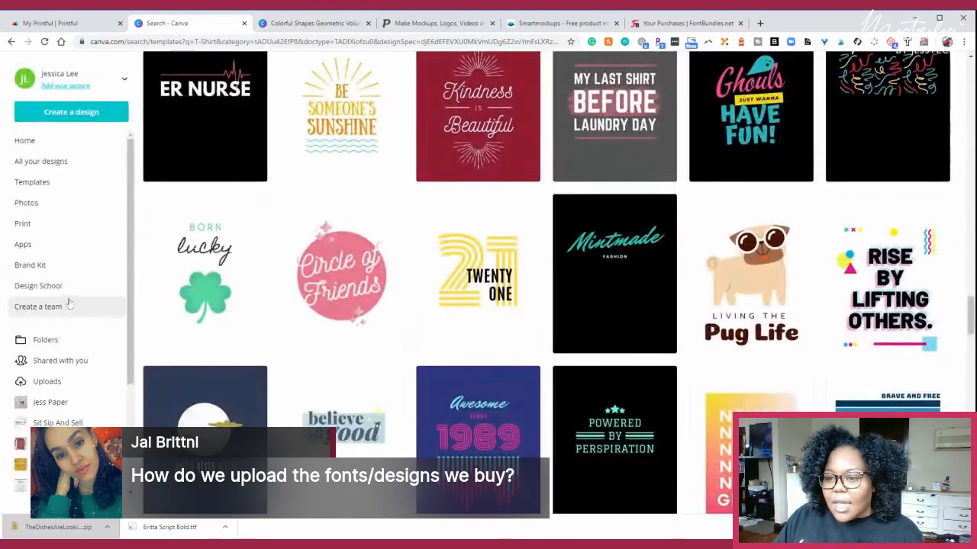
left_click(67, 264)
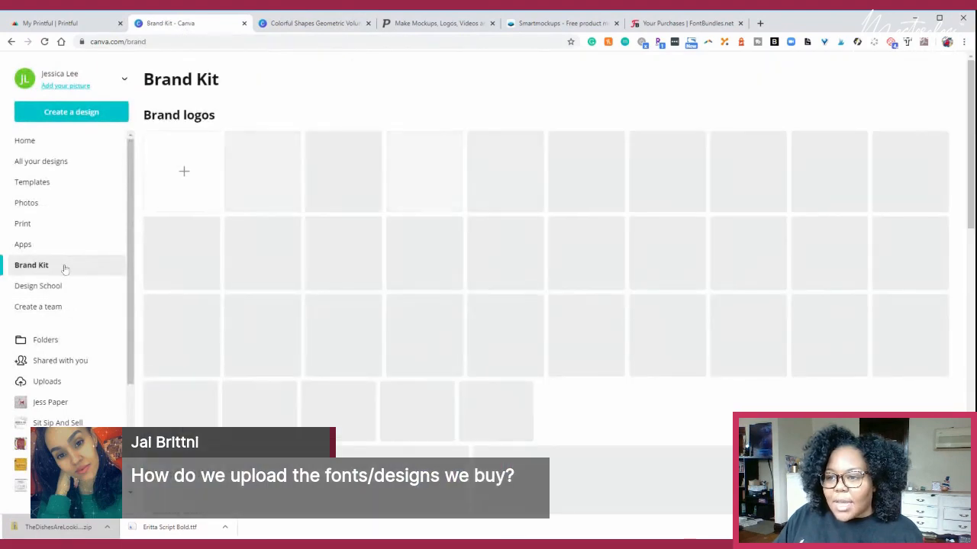
scroll(415, 206, "down", 10)
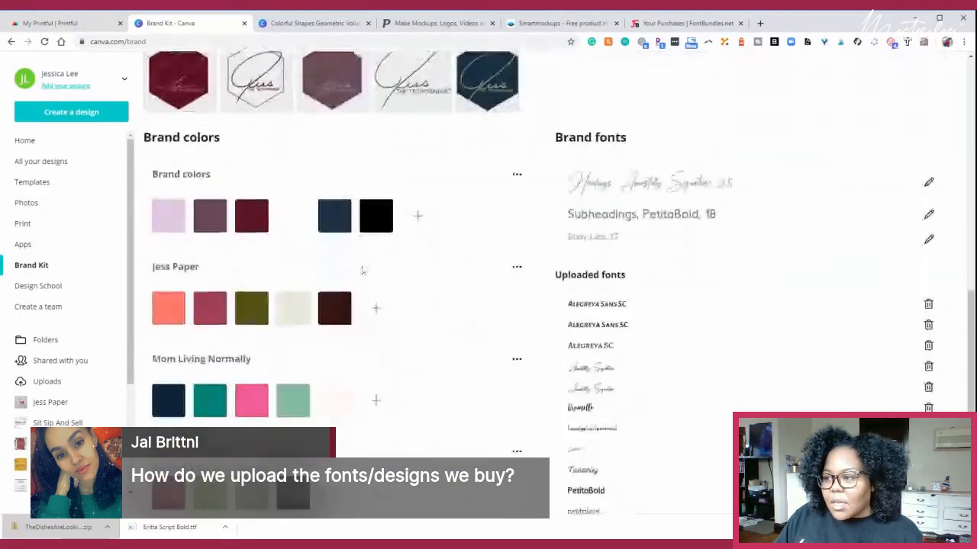
scroll(416, 205, "up", 2)
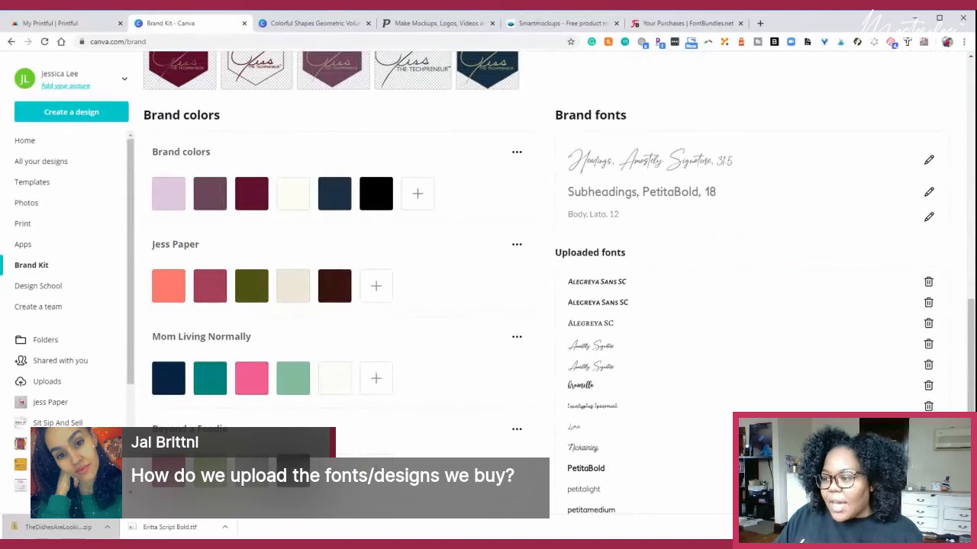
scroll(753, 306, "down", 2)
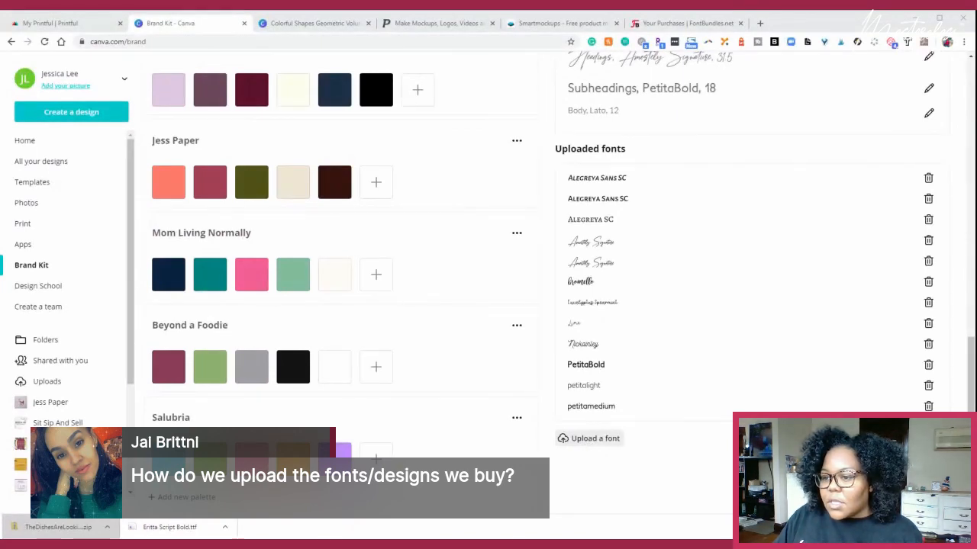
double_click(334, 233)
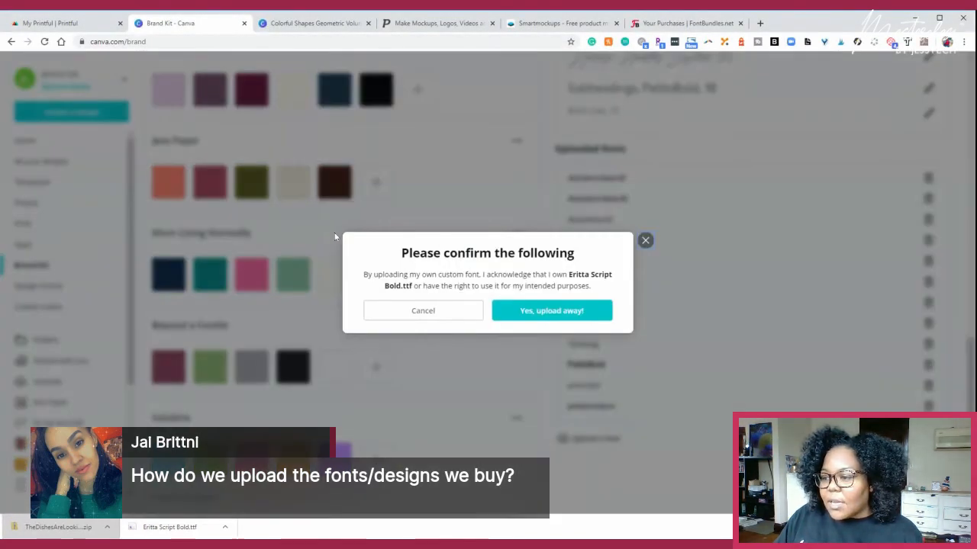
left_click(552, 312)
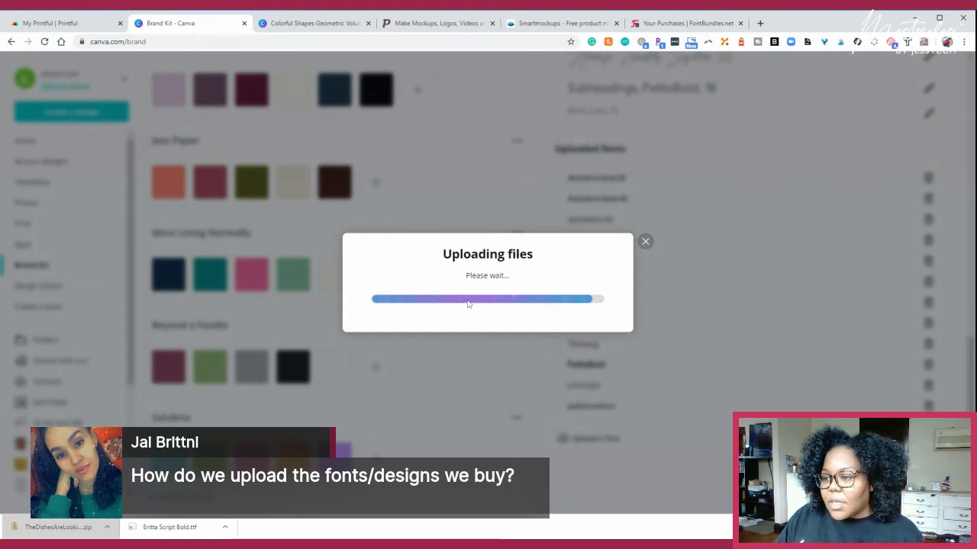
- Place the uploaded dishes design on blank page 2 of the T-shirt design, enlarge it to nearly the page width and move it up slightly
left_click(313, 23)
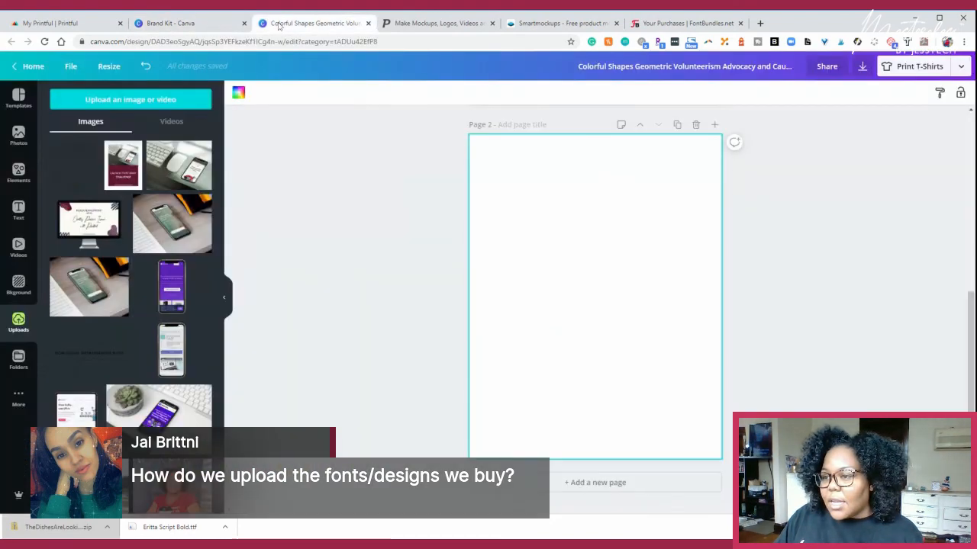
left_click(89, 167)
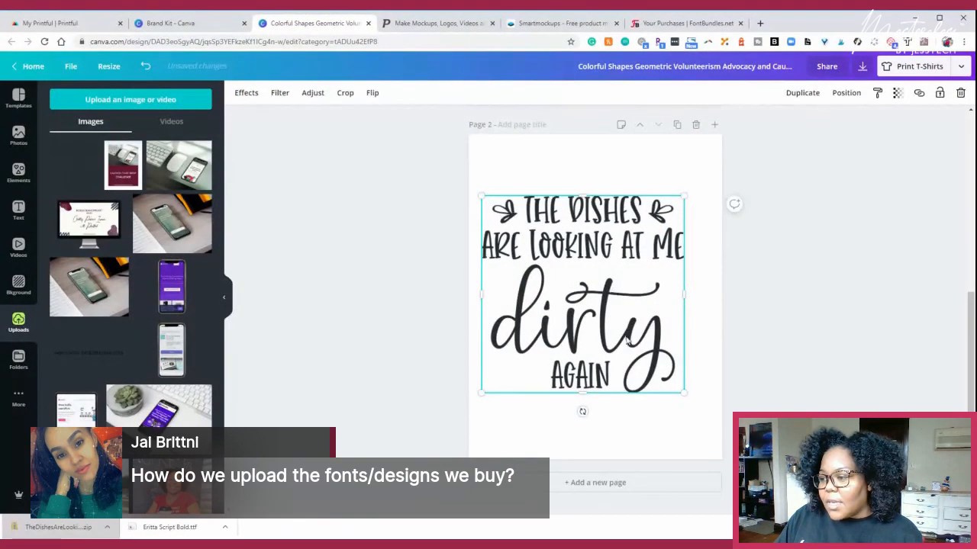
left_click_drag(685, 393, 700, 406)
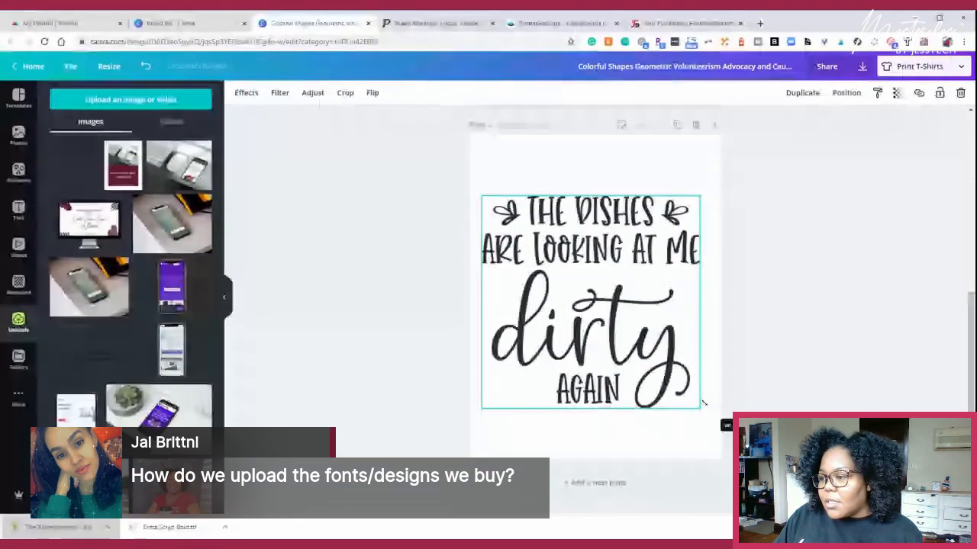
left_click_drag(703, 403, 712, 412)
mouse_move(573, 251)
left_mouse_down()
mouse_move(577, 235)
mouse_move(573, 242)
left_mouse_up()
left_click(835, 266)
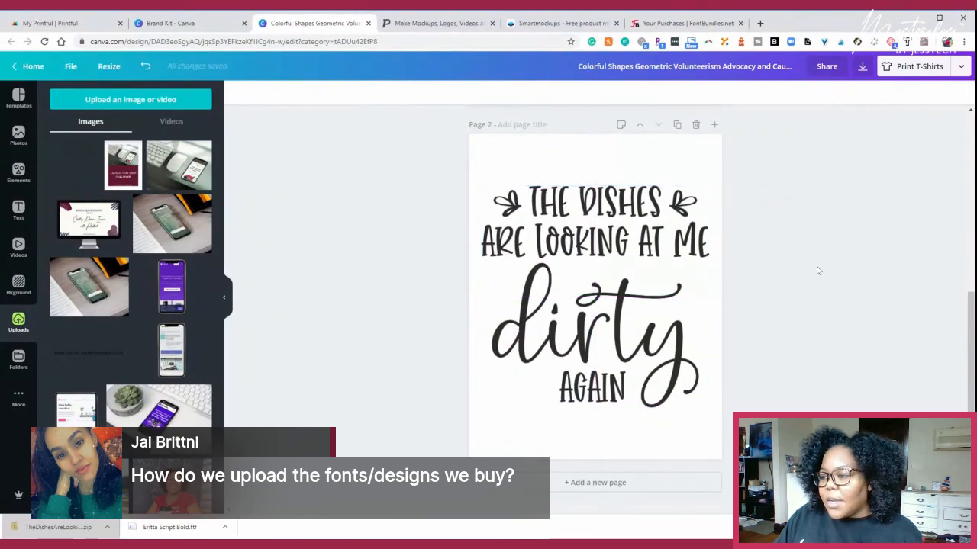
- Open the image effects for the dishes design and look at the Color Mix effect
left_click(617, 242)
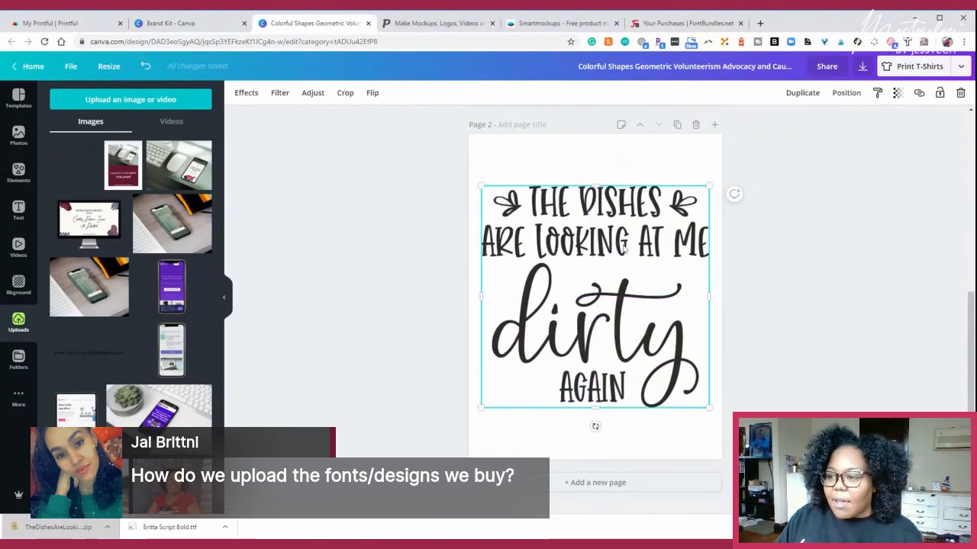
left_click(244, 93)
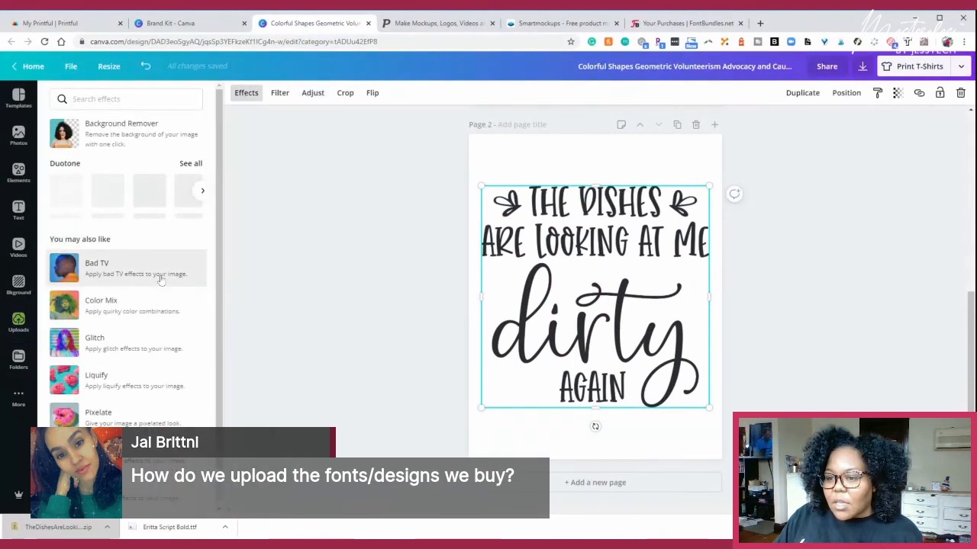
left_click(148, 309)
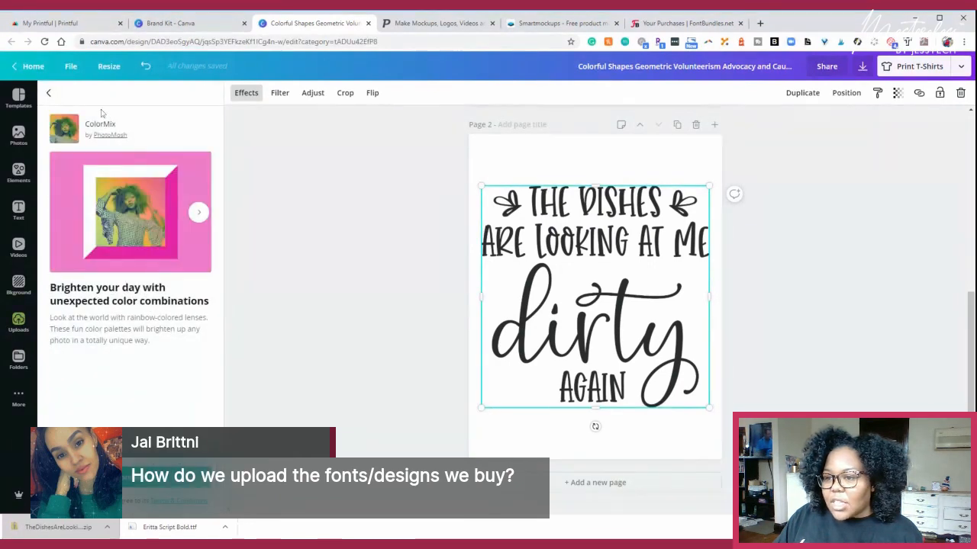
left_click(50, 93)
- Try several duotone presets on the dishes design, including Fuchsia, Pop, Violet and Pomelo
left_click(108, 191)
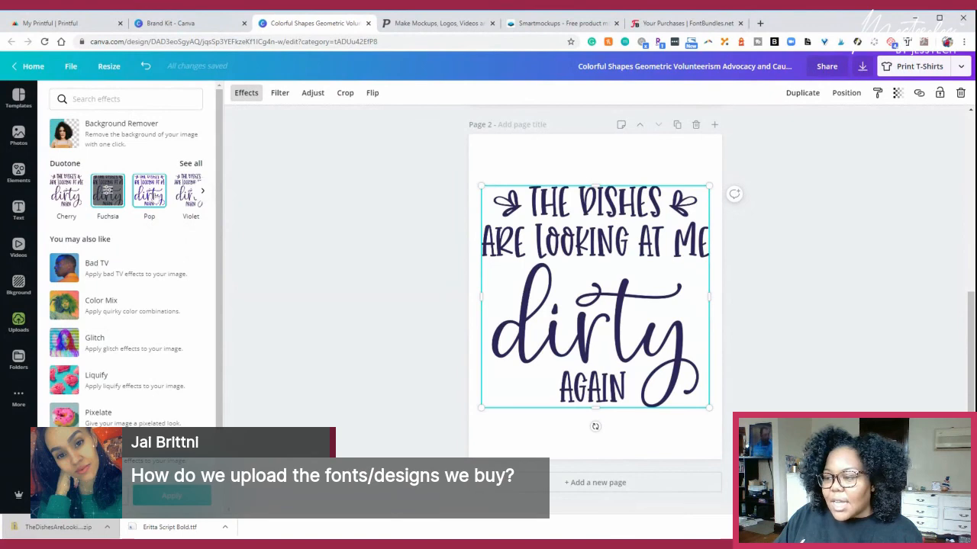
left_click(153, 197)
left_click(188, 199)
left_click(204, 193)
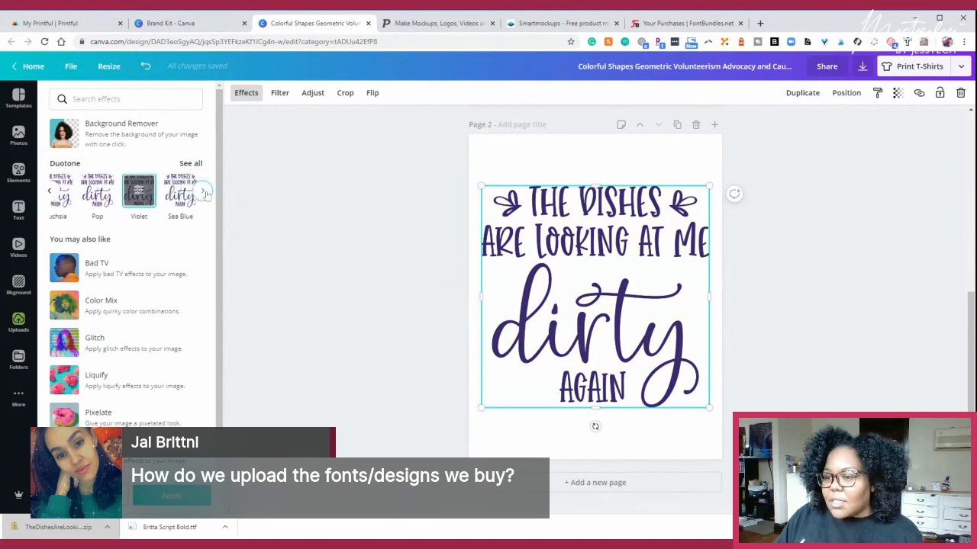
left_click(153, 195)
left_click(203, 191)
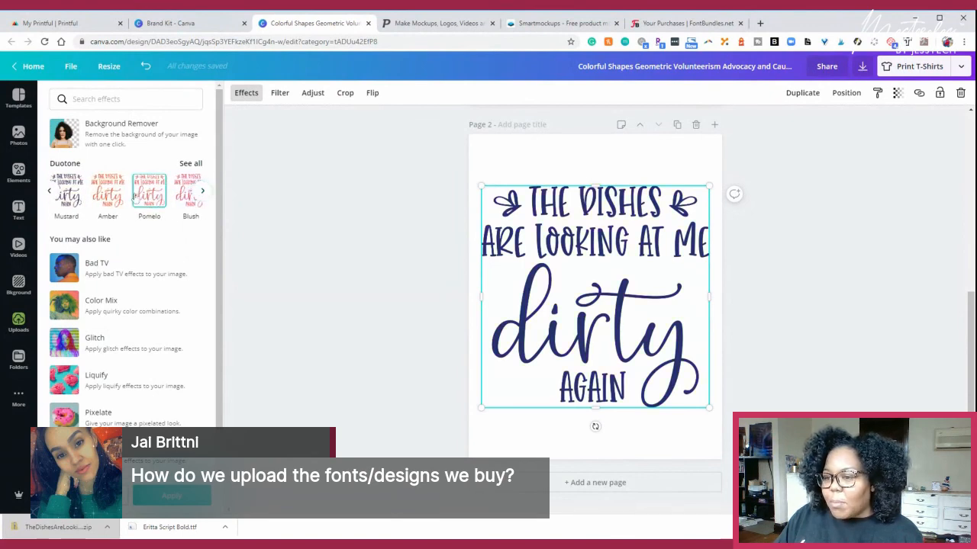
left_click(138, 197)
left_click(203, 191)
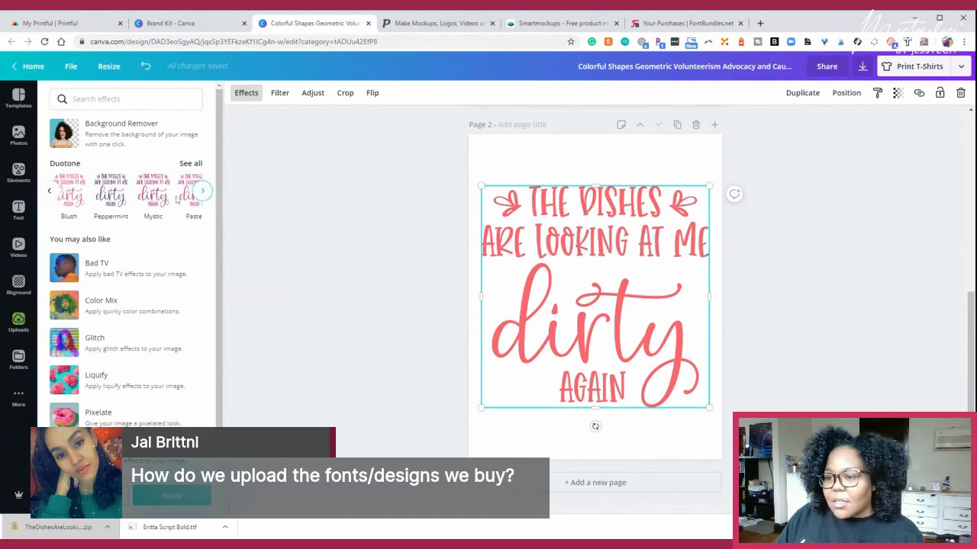
- Apply the Mystic duotone effect to the dishes design and inspect its Shadows colour setting
left_click(150, 195)
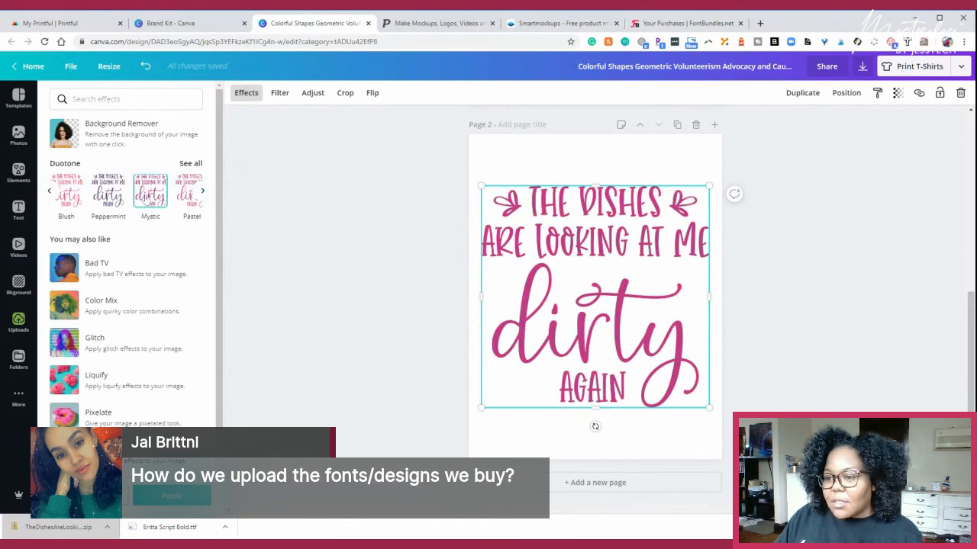
left_click(149, 197)
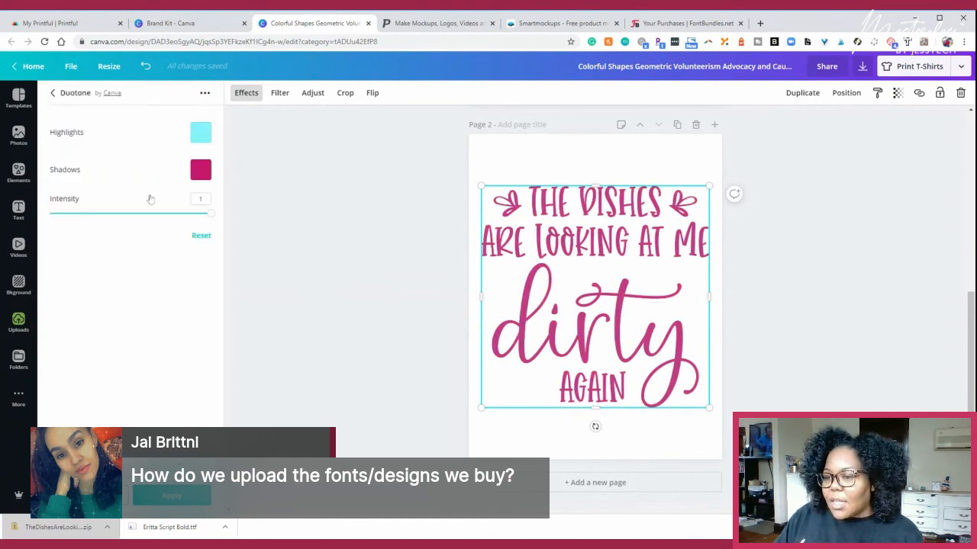
left_click(200, 170)
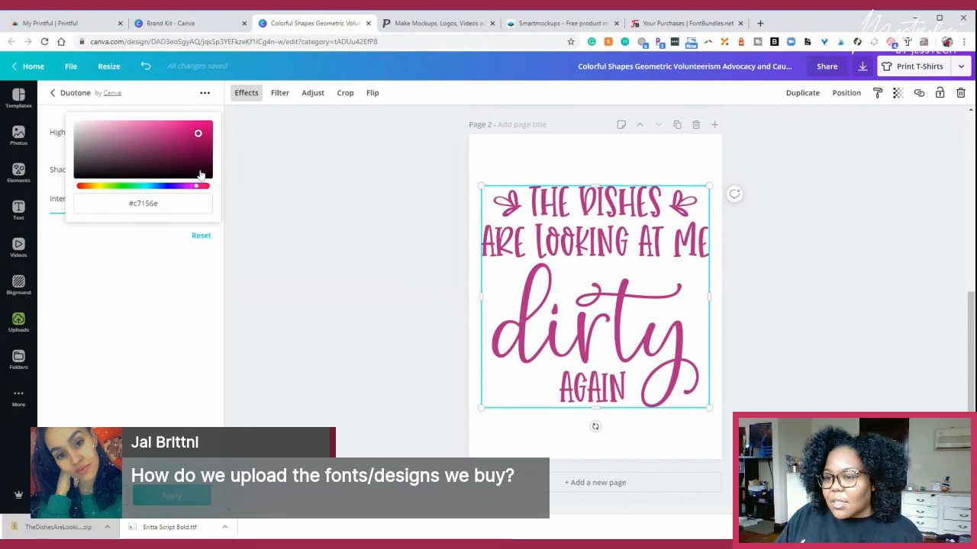
left_click(155, 248)
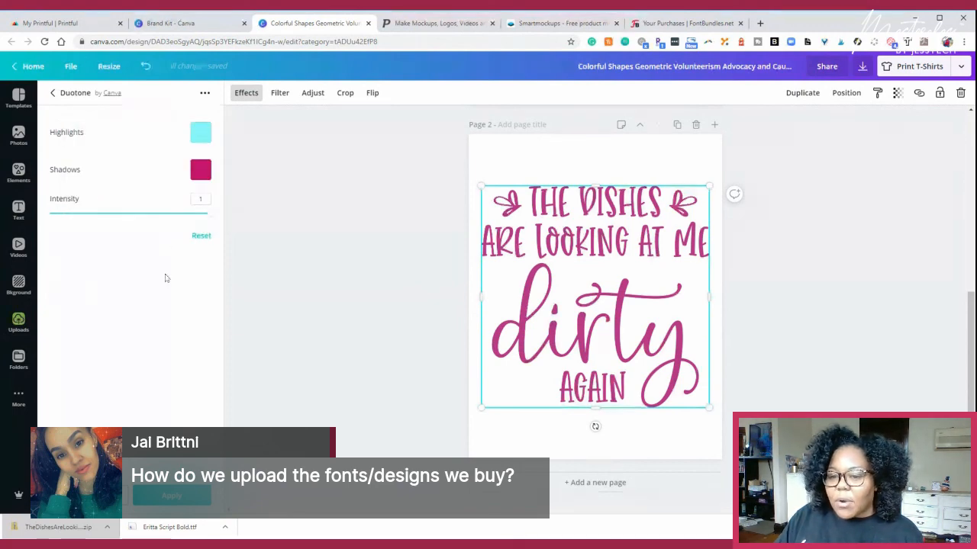
left_click(397, 225)
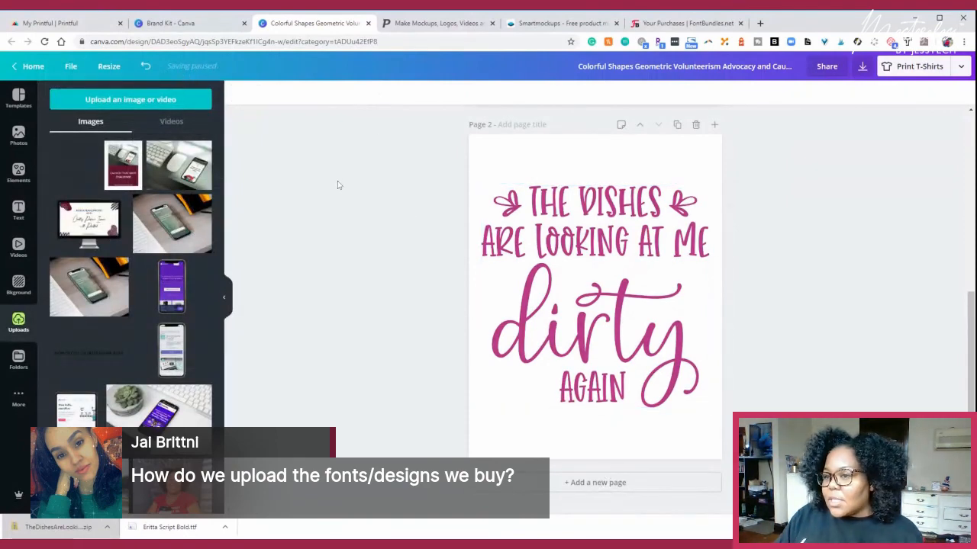
- Return to page 1, open the font settings from the text options and check the uploaded fonts list for the Eritta Script font
scroll(370, 252, "up", 3)
scroll(366, 247, "up", 3)
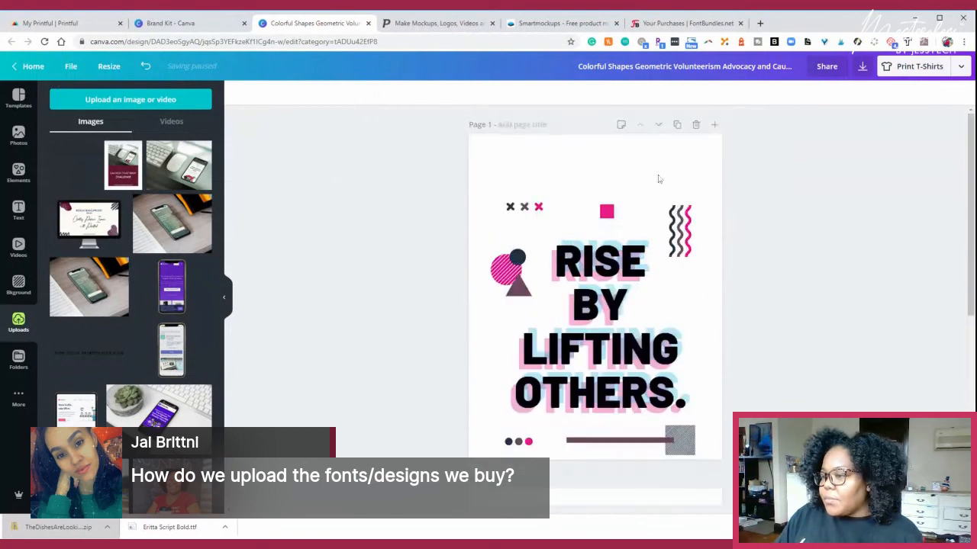
left_click(561, 157)
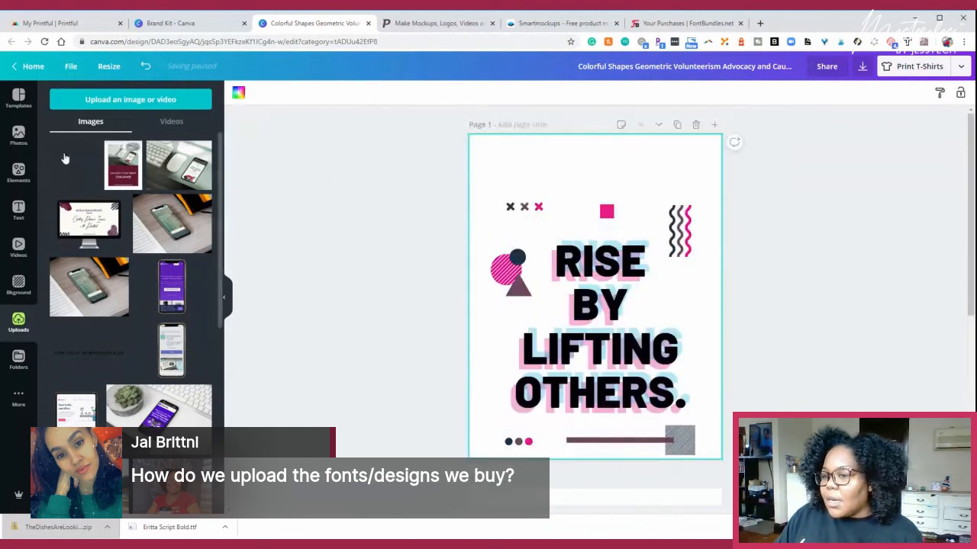
left_click(19, 208)
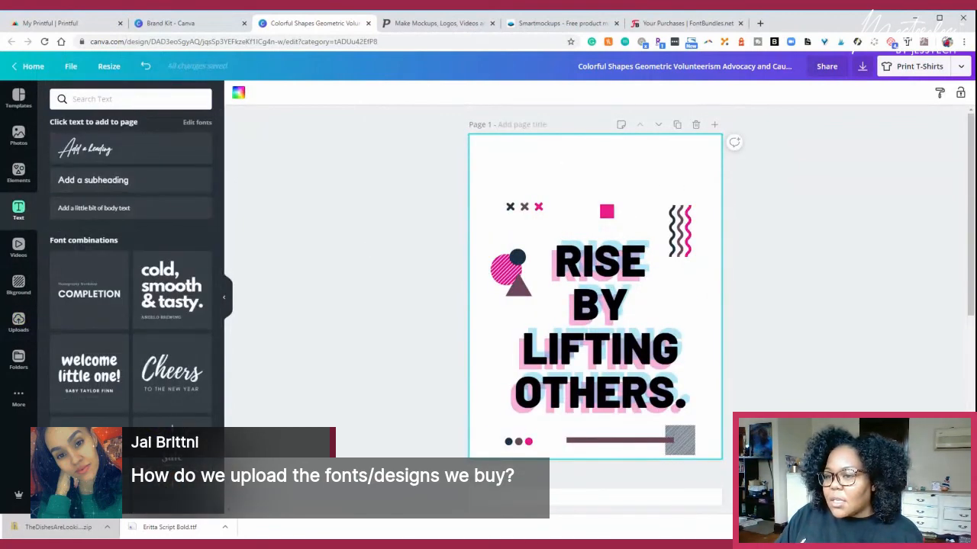
left_click(194, 123)
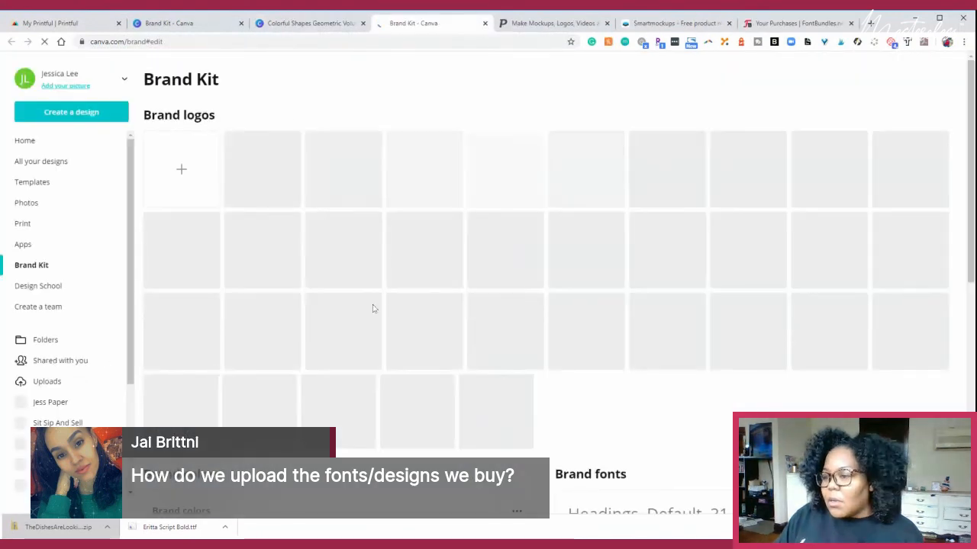
scroll(373, 307, "down", 3)
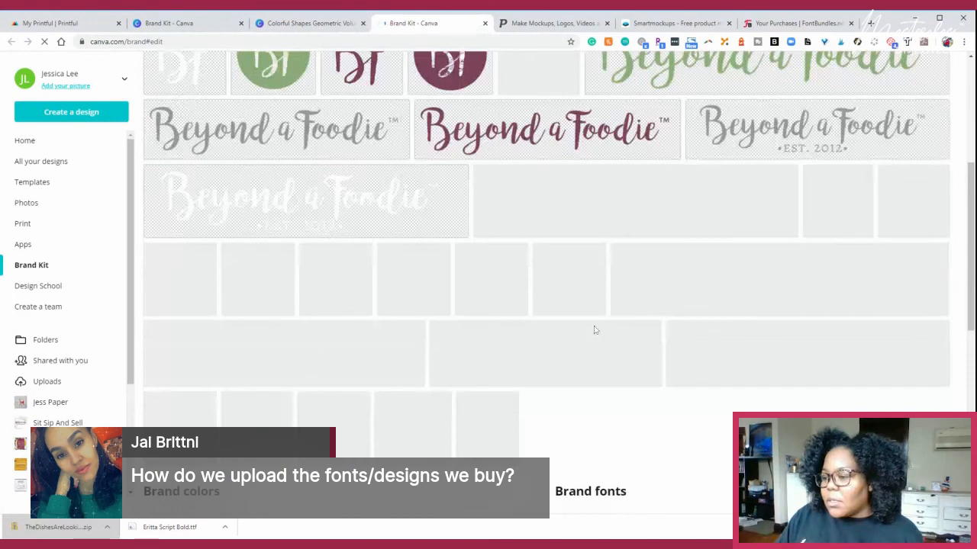
scroll(595, 330, "down", 9)
scroll(664, 336, "down", 2)
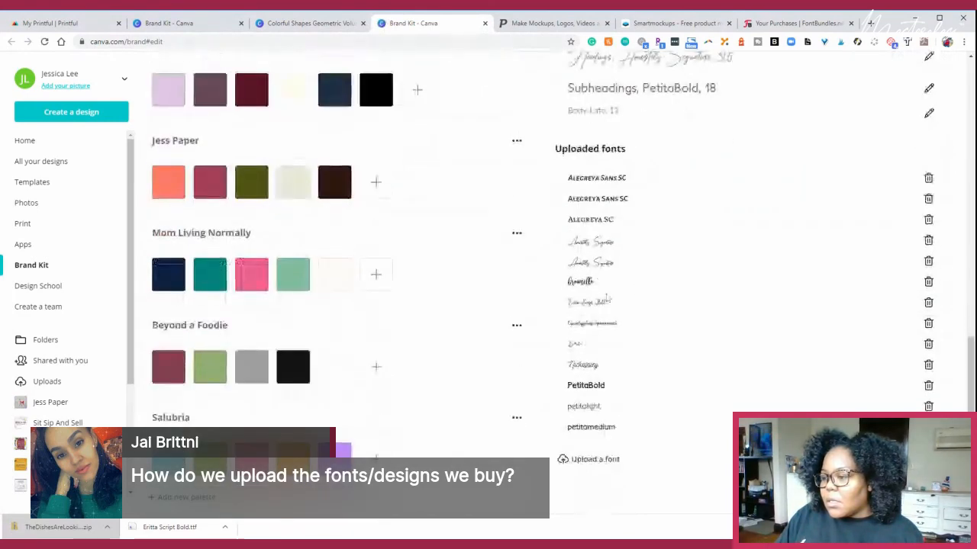
left_click(486, 23)
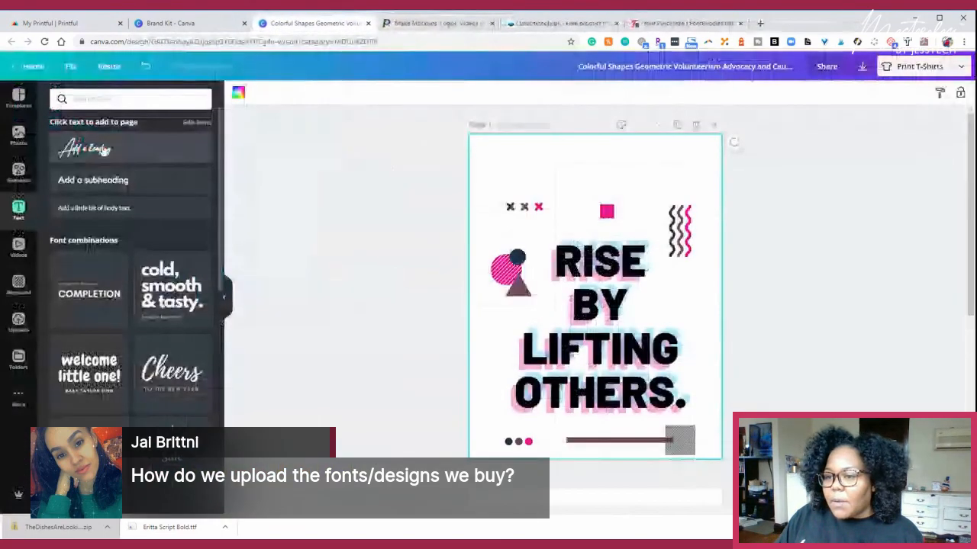
- Add a heading at the top of page 1 and search the fonts for "etta"
left_click_drag(97, 155, 577, 163)
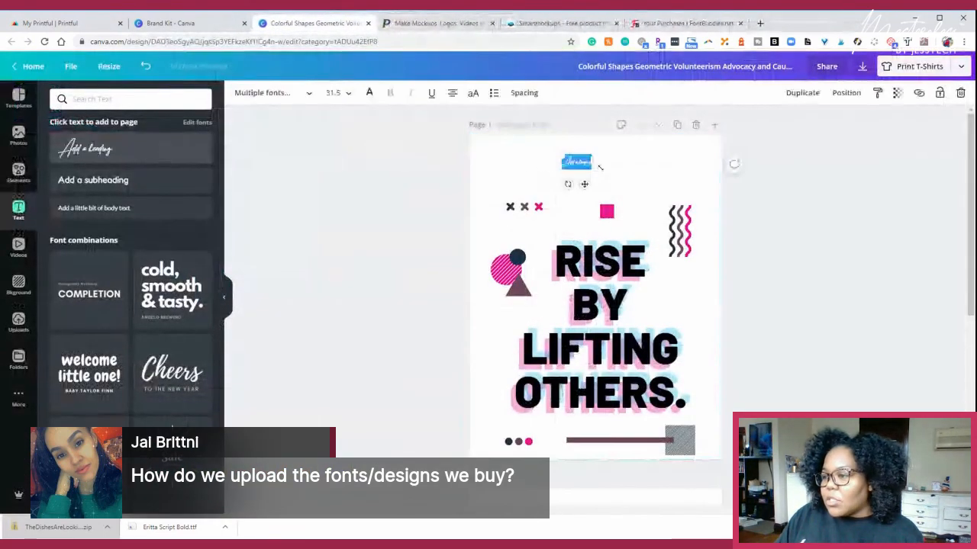
left_click(272, 92)
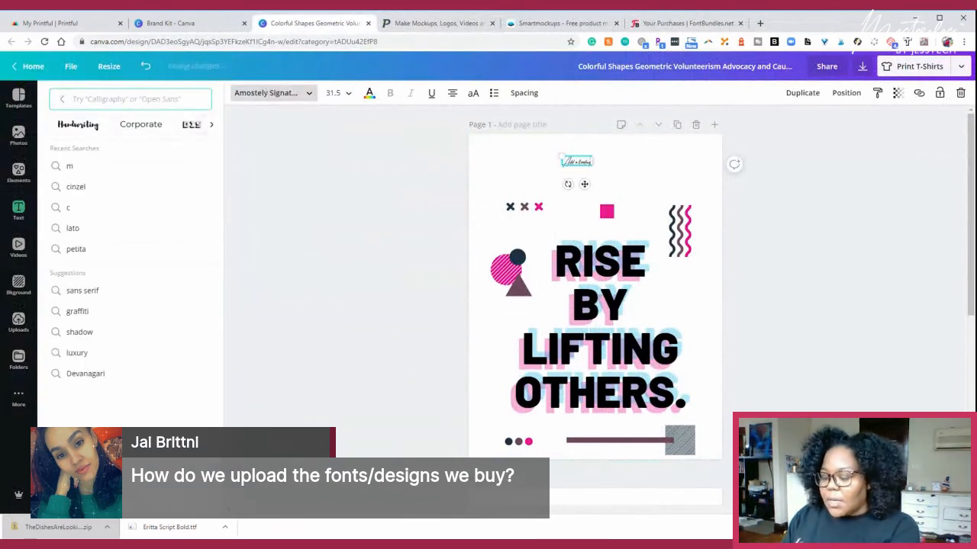
type("etta")
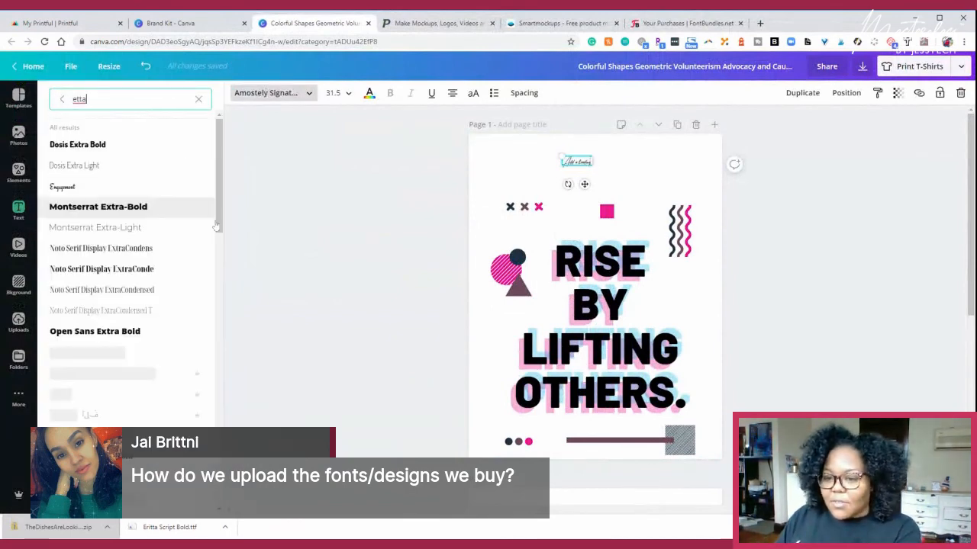
scroll(548, 345, "down", 5)
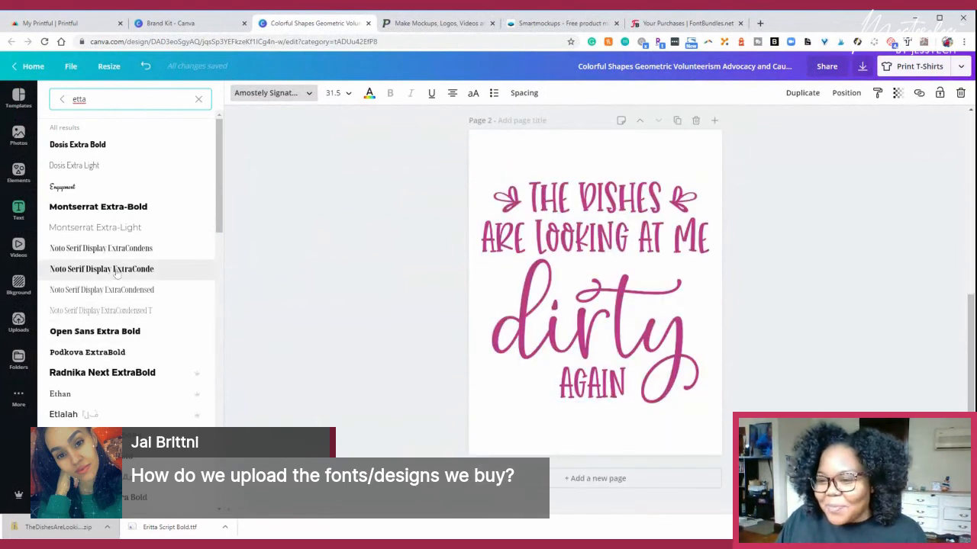
scroll(146, 342, "down", 3)
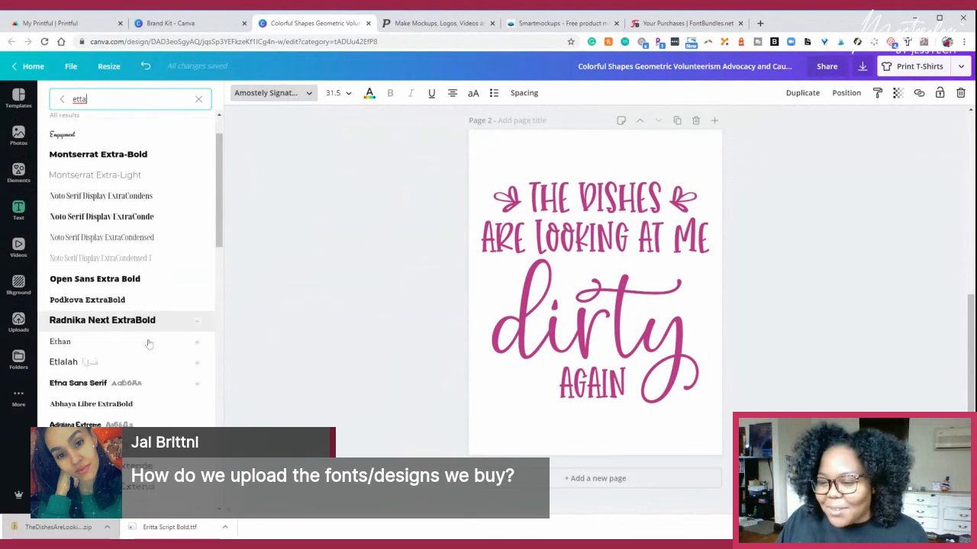
scroll(149, 345, "down", 8)
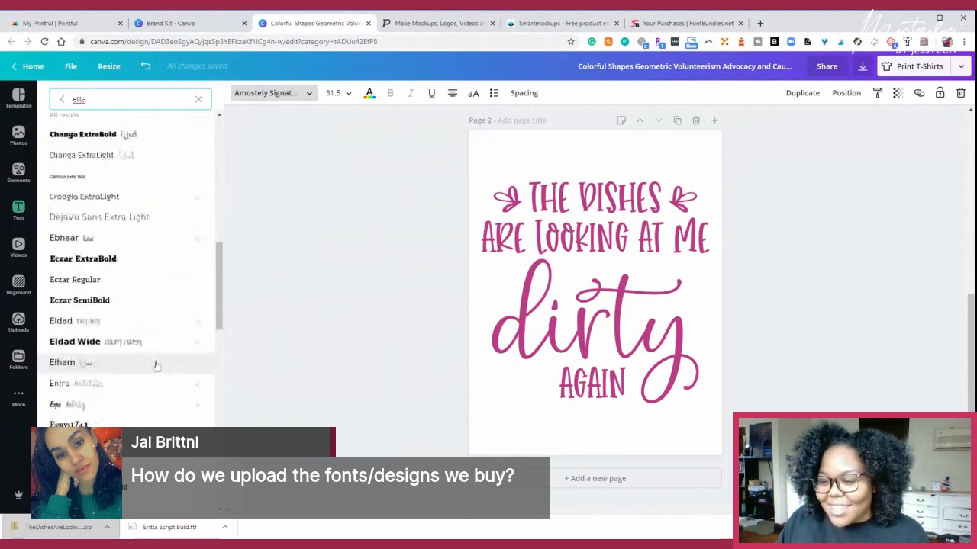
scroll(154, 367, "down", 3)
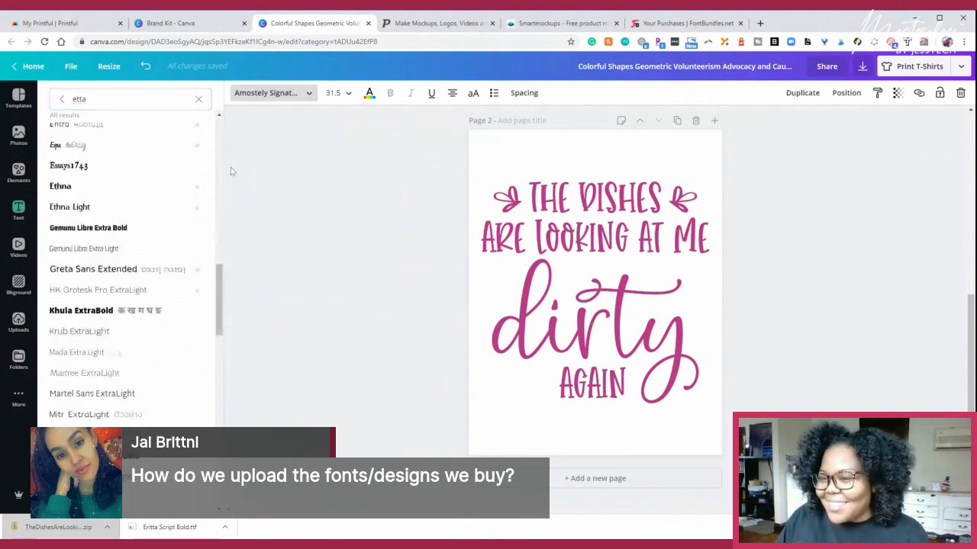
left_click_drag(220, 283, 220, 97)
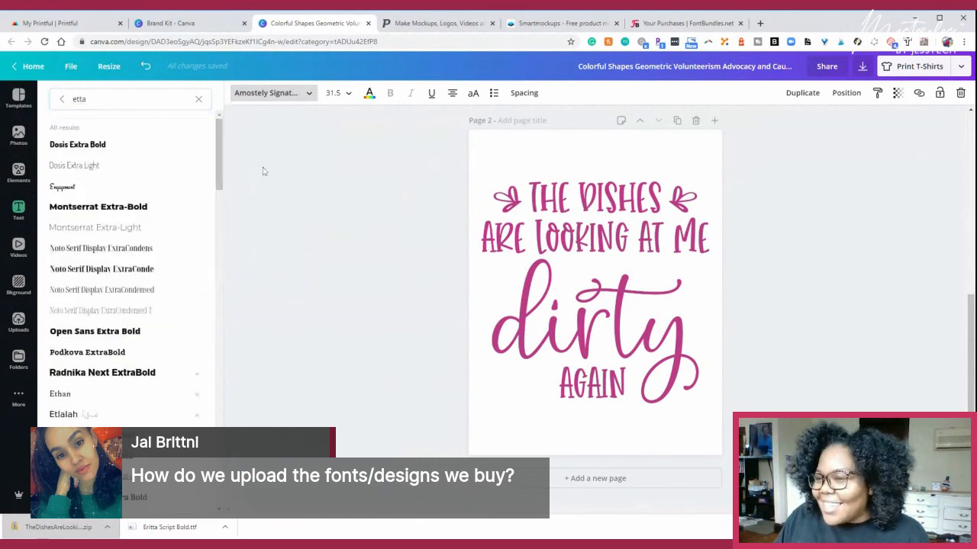
left_click(380, 138)
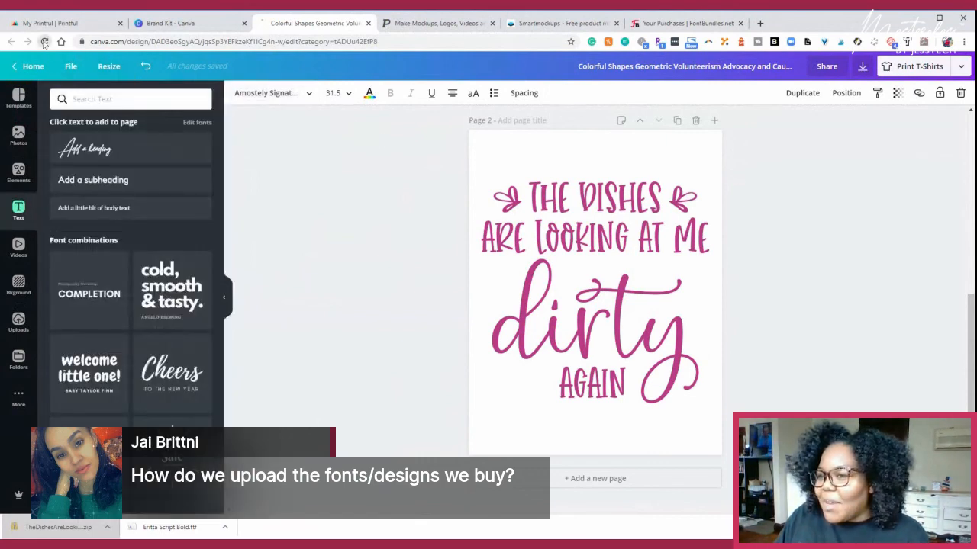
- Reload the T-shirt design to refresh its list of uploaded fonts
left_click(44, 42)
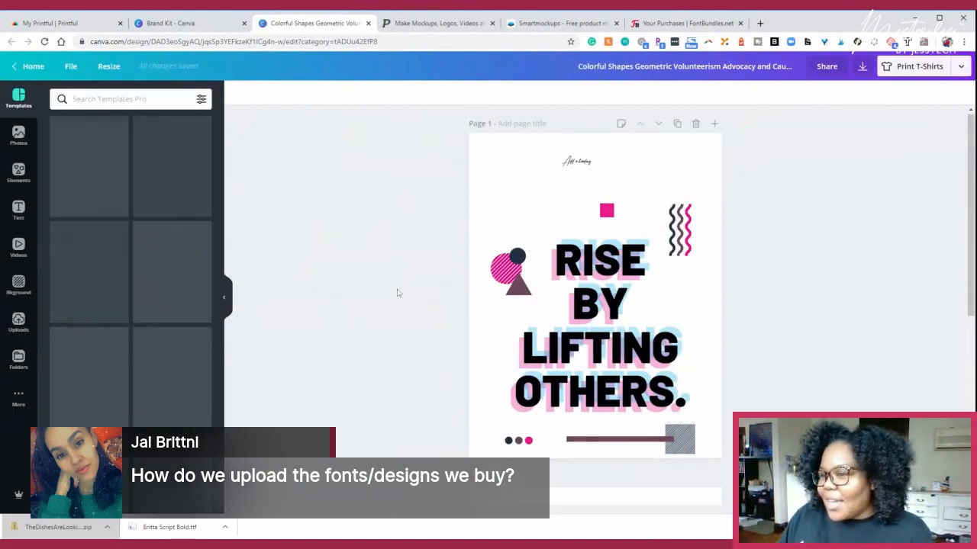
scroll(451, 262, "down", 4)
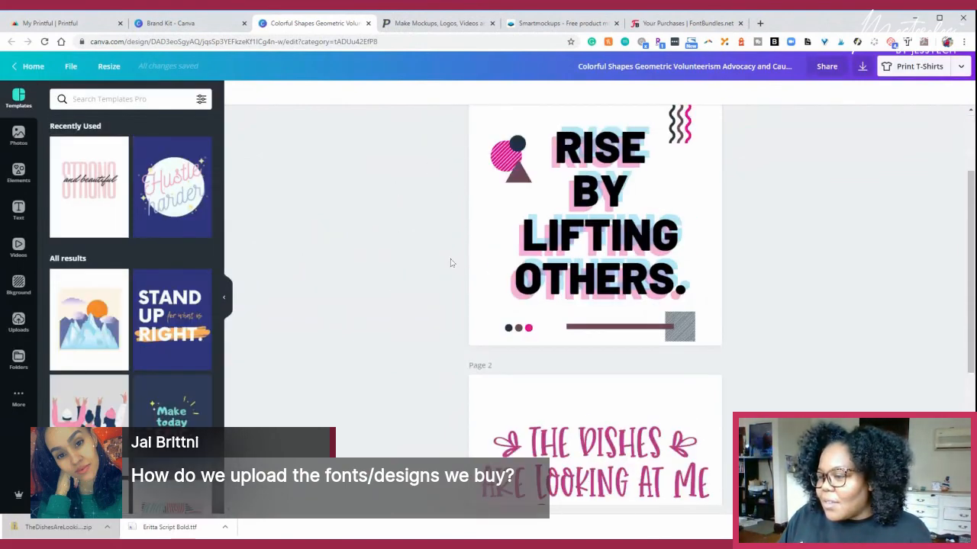
scroll(453, 267, "up", 4)
- Apply the uploaded Eritta Script Bold font to the heading at the top of page 1
left_click(582, 162)
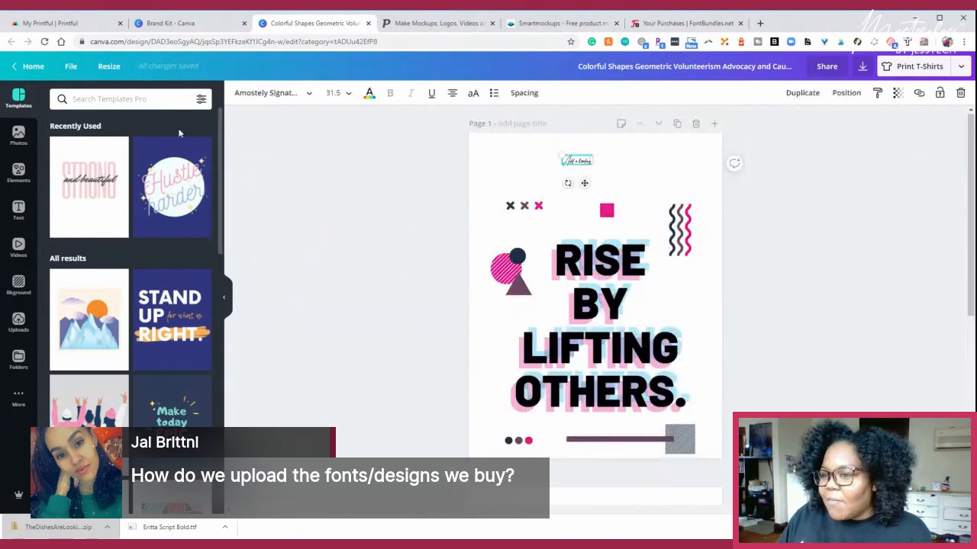
left_click(272, 95)
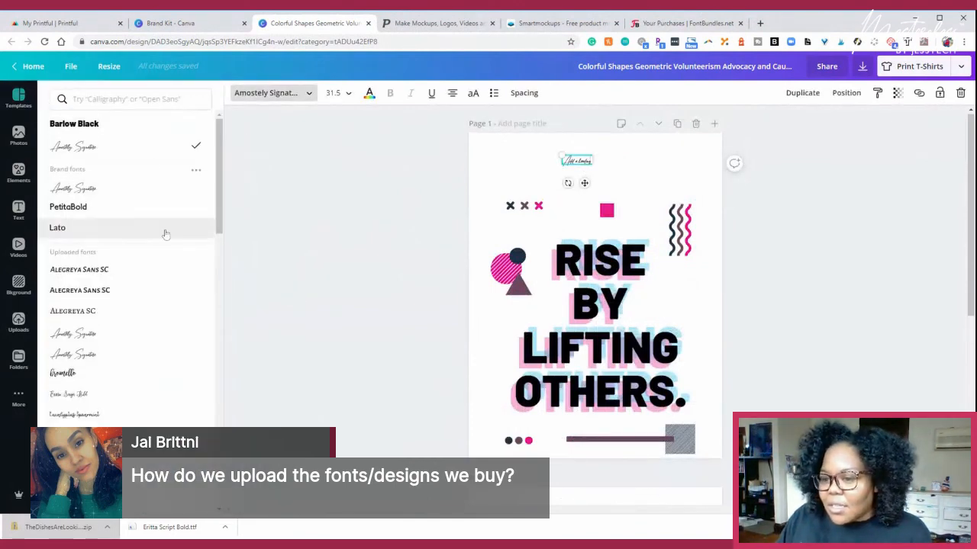
scroll(163, 279, "down", 2)
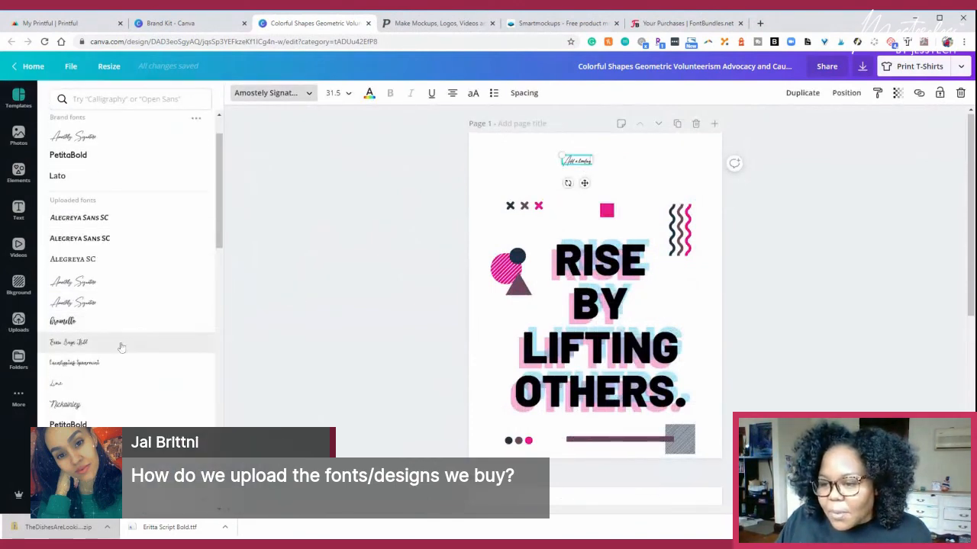
left_click(120, 350)
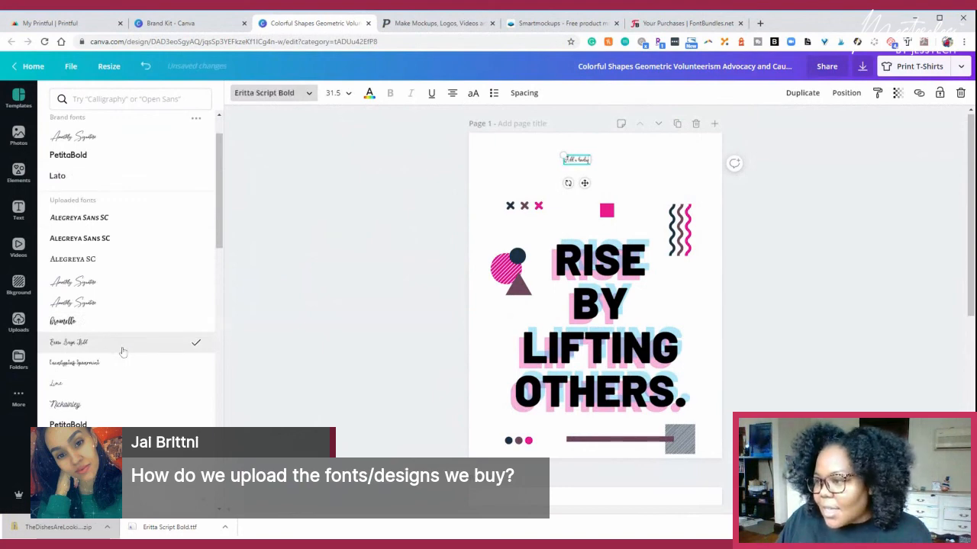
- Set the heading's font size to 190 and move it up above the three crosses on page 1
left_click(333, 93)
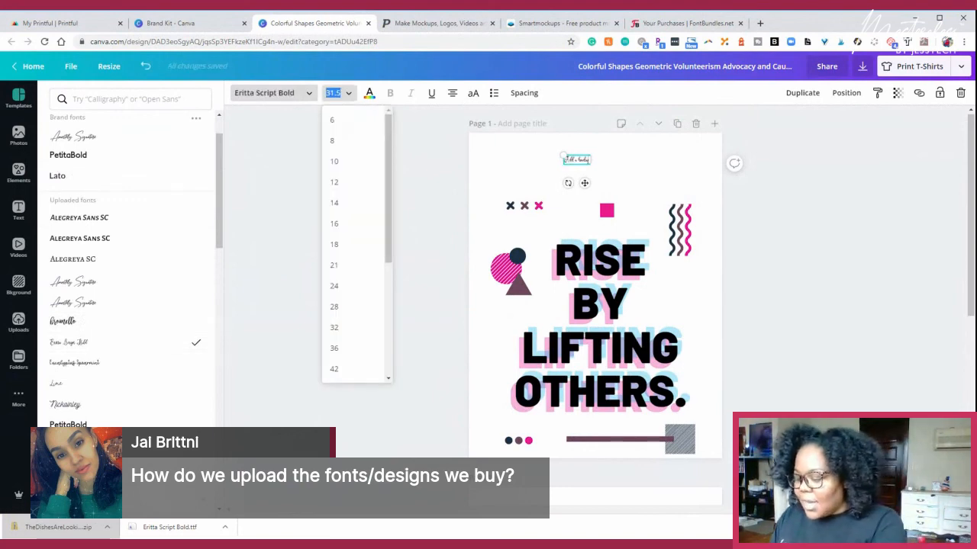
type("190")
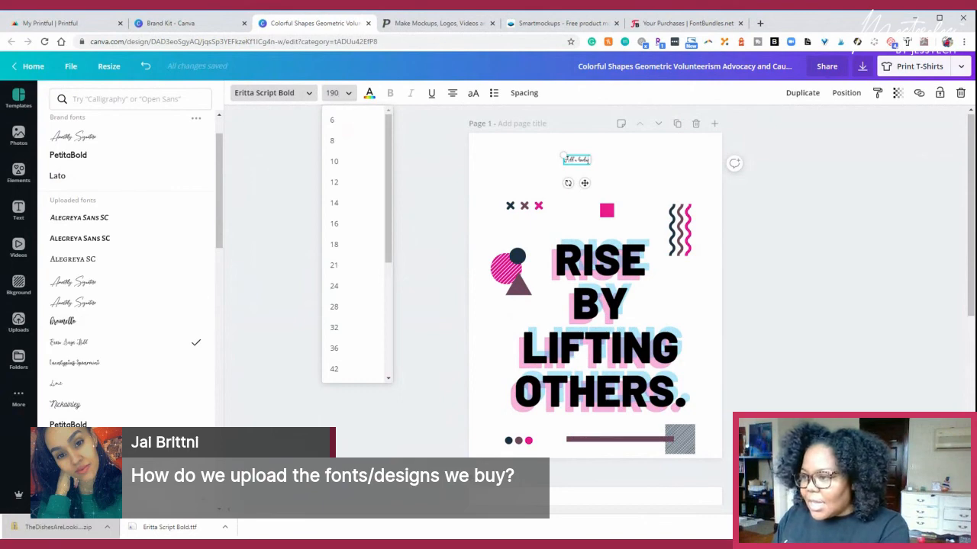
key("Return")
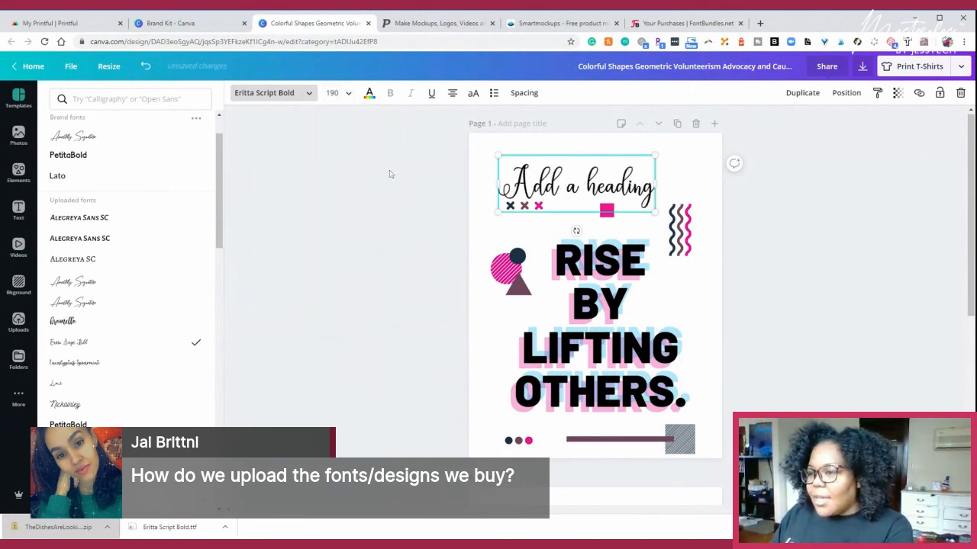
left_click_drag(587, 177, 622, 169)
- Try the heading at font size 300 and delete it from page 1
left_click(332, 92)
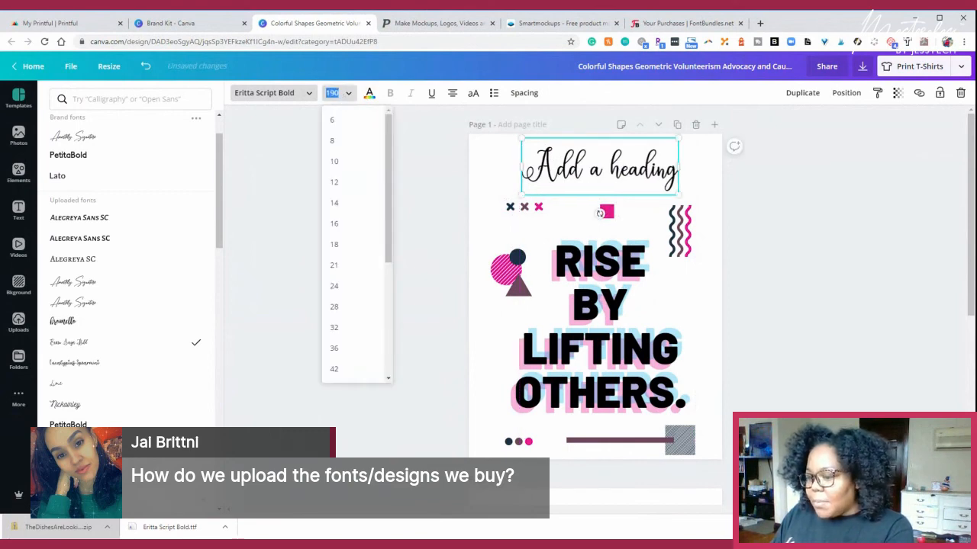
type("300")
key("Return")
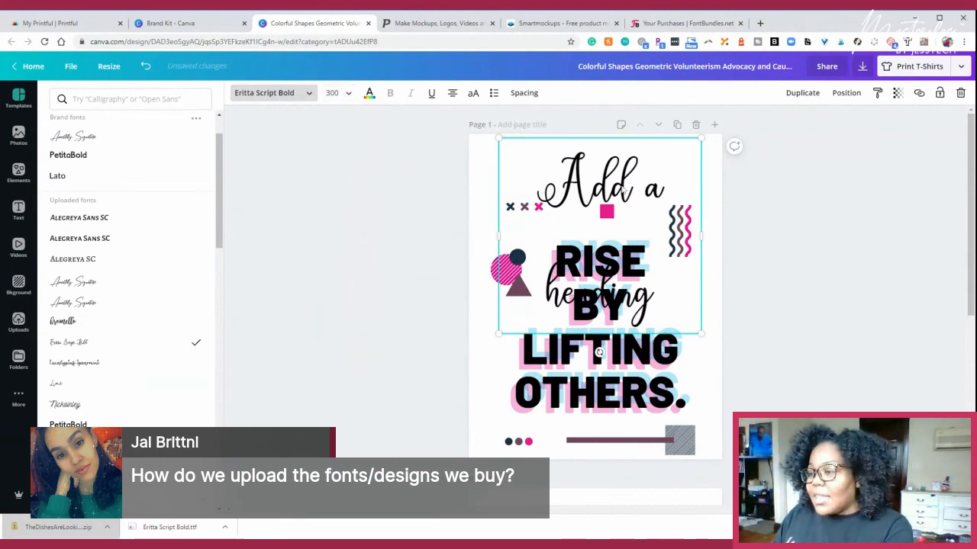
left_click_drag(565, 210, 549, 305)
left_click_drag(608, 271, 619, 173)
key("Delete")
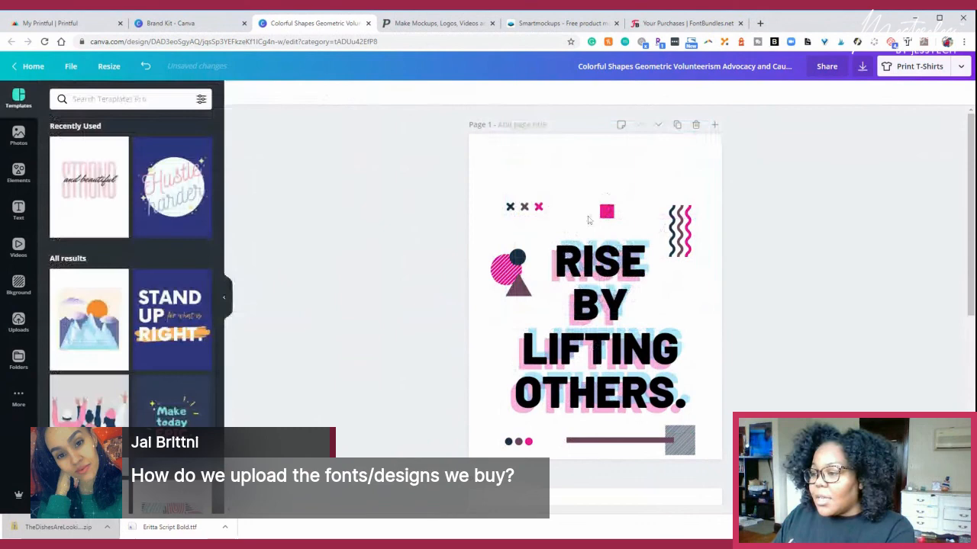
- Change the black "RISE BY LIFTING OTHERS." text to the uploaded Eritta Script Bold font
left_click(586, 263)
left_click(269, 95)
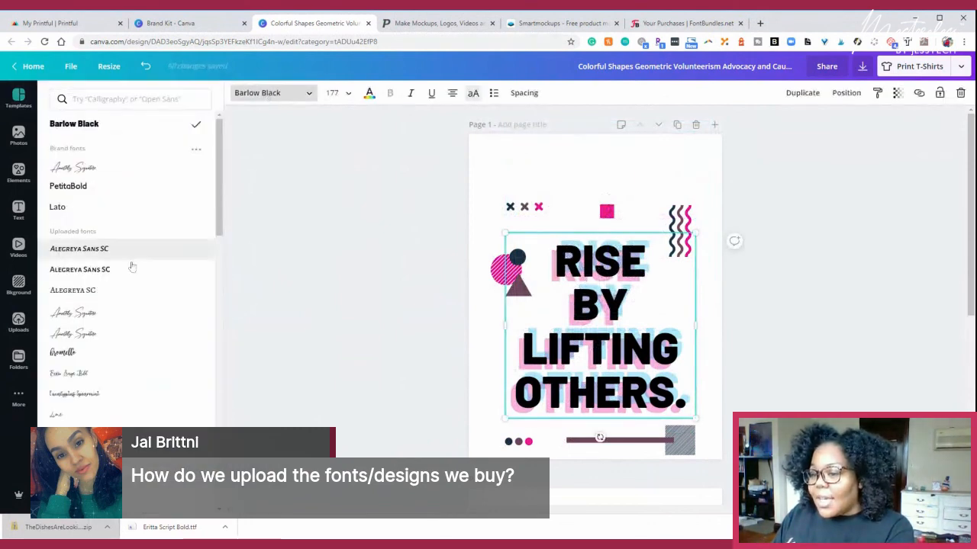
scroll(134, 354, "down", 2)
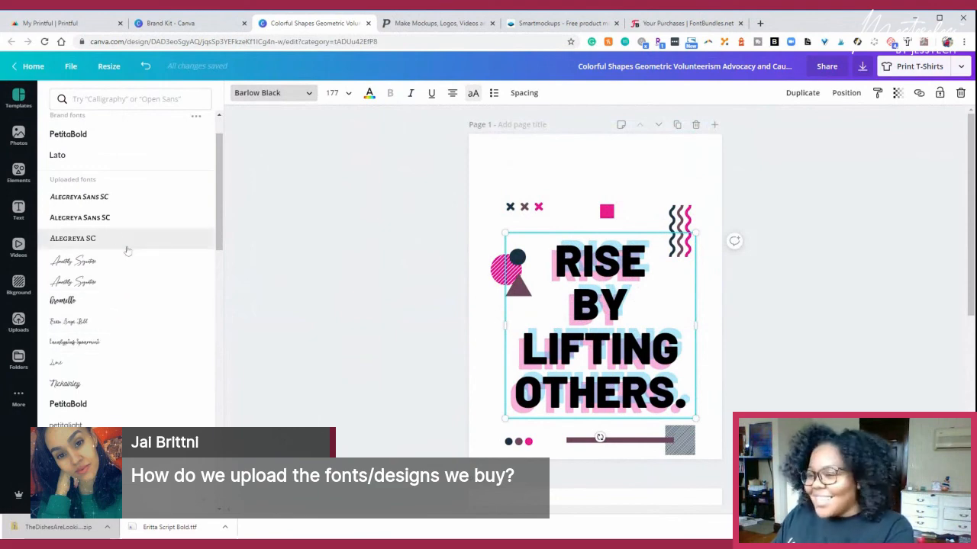
scroll(113, 238, "down", 2)
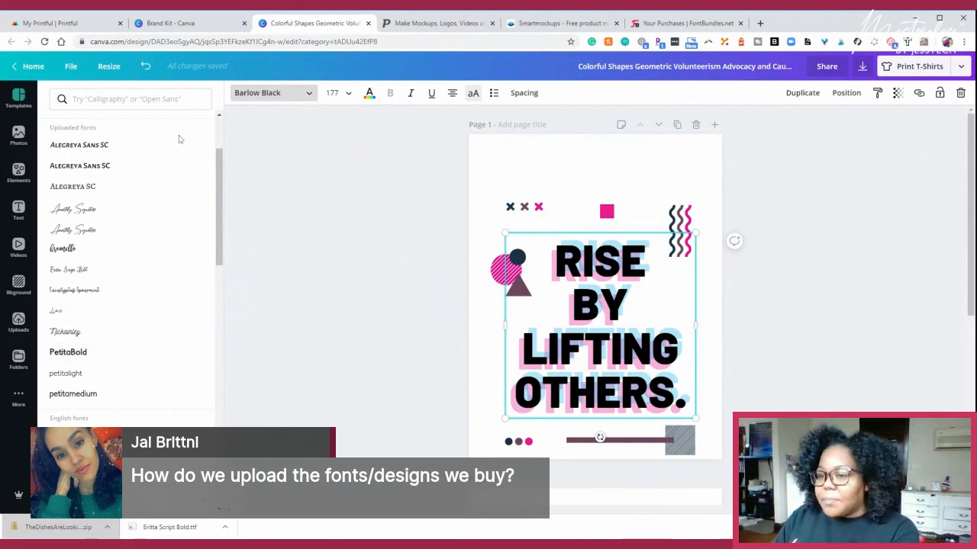
left_click(101, 271)
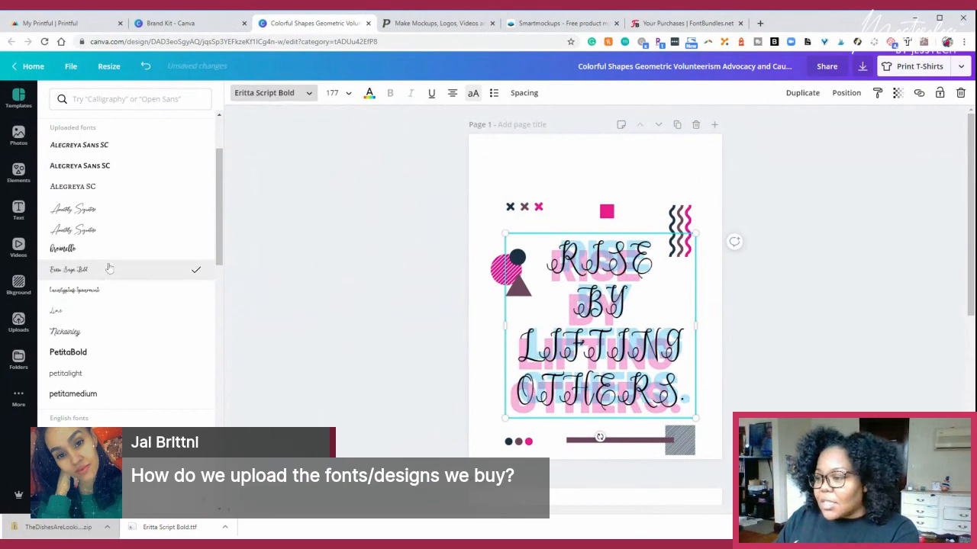
- Remove the pink and blue shadow copies of the quote and place the script text back in the middle of the page
left_click_drag(616, 248, 702, 243)
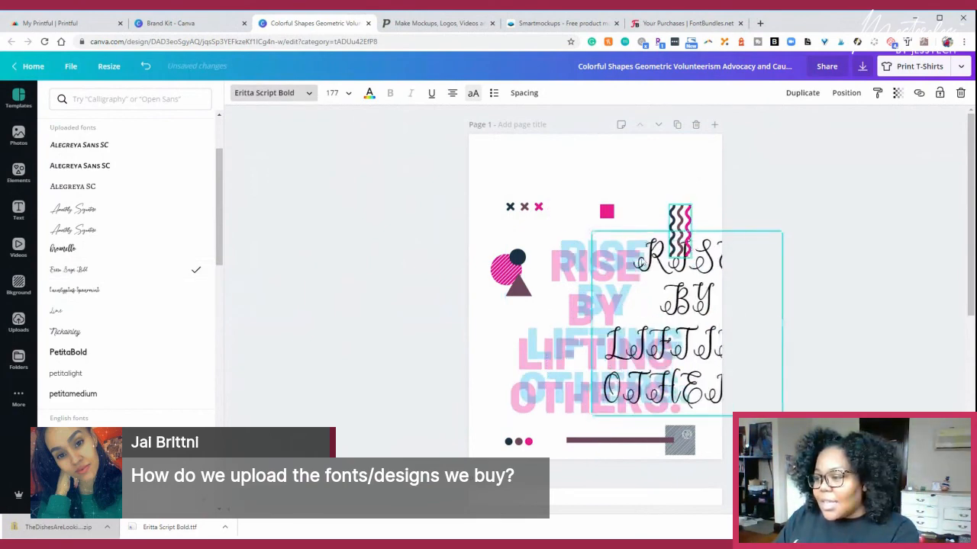
left_click(581, 267)
key("Delete")
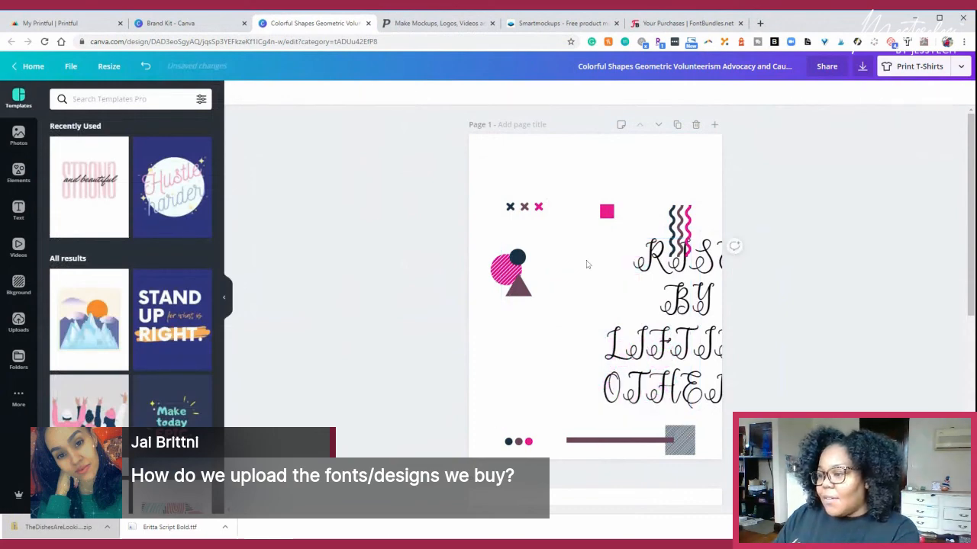
left_click(709, 279)
left_click_drag(702, 282, 606, 286)
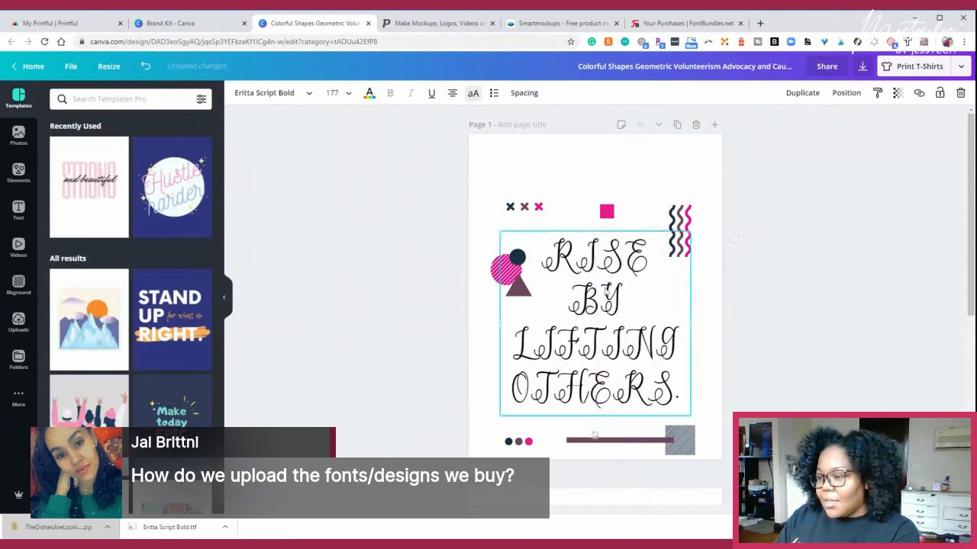
- Turn off all-caps for the script quote so it reads "Rise by lifting others."
left_click(473, 93)
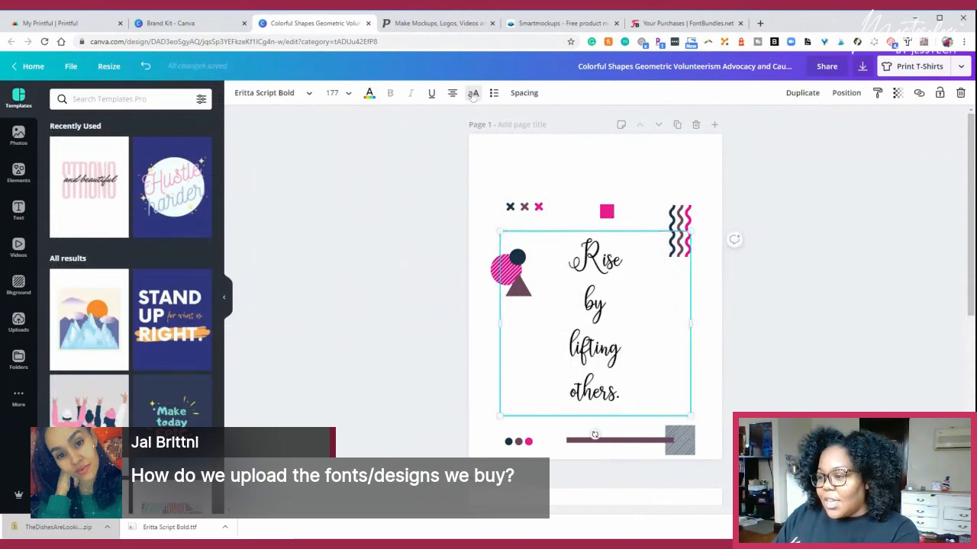
left_click(472, 94)
left_click(472, 96)
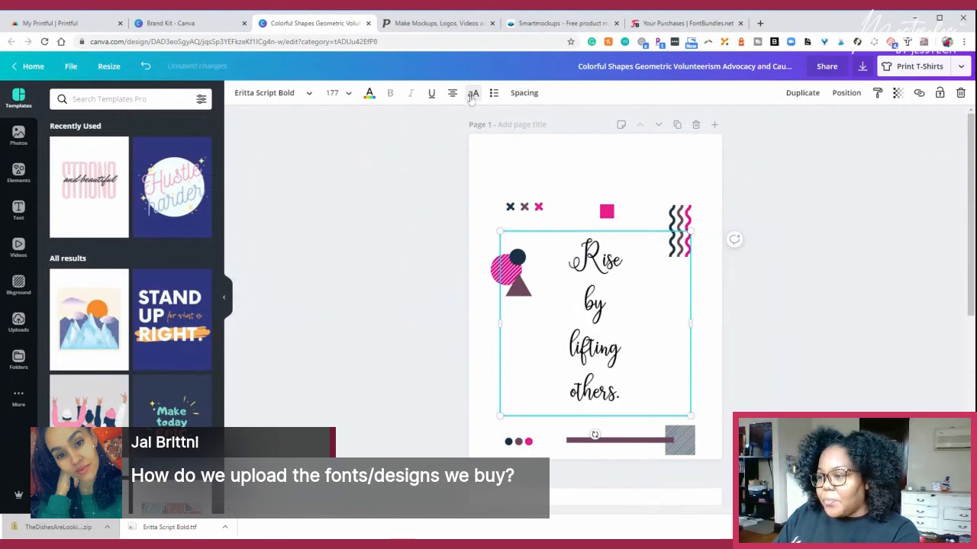
left_click(473, 94)
left_click(472, 95)
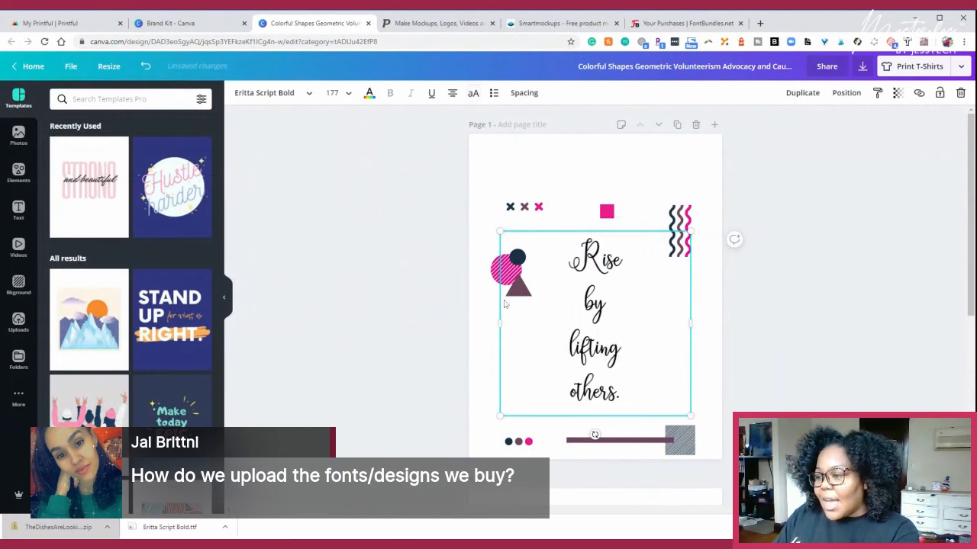
- Widen the quote's text box past both page edges and set its font size to 300
left_click_drag(497, 318, 452, 320)
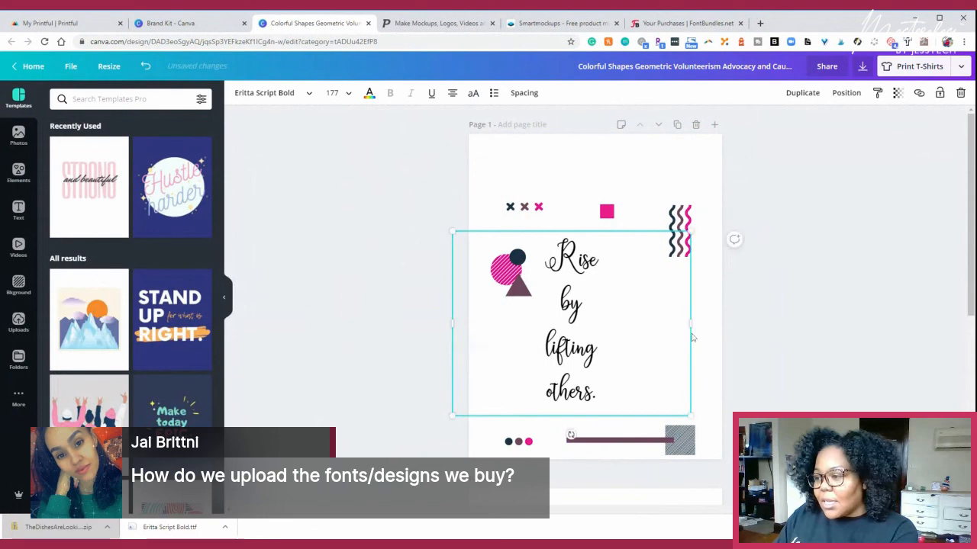
left_click_drag(703, 327, 734, 330)
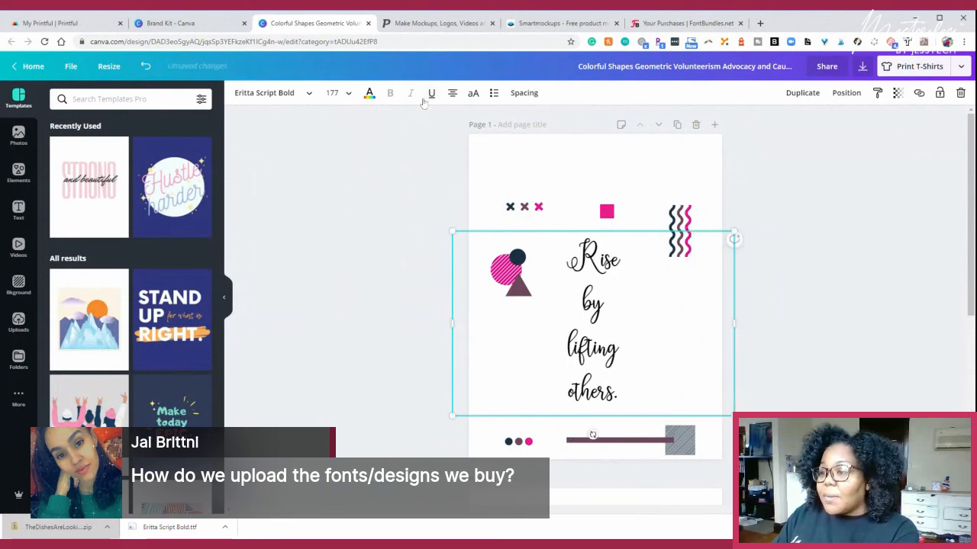
left_click(333, 92)
double_click(333, 92)
type("300")
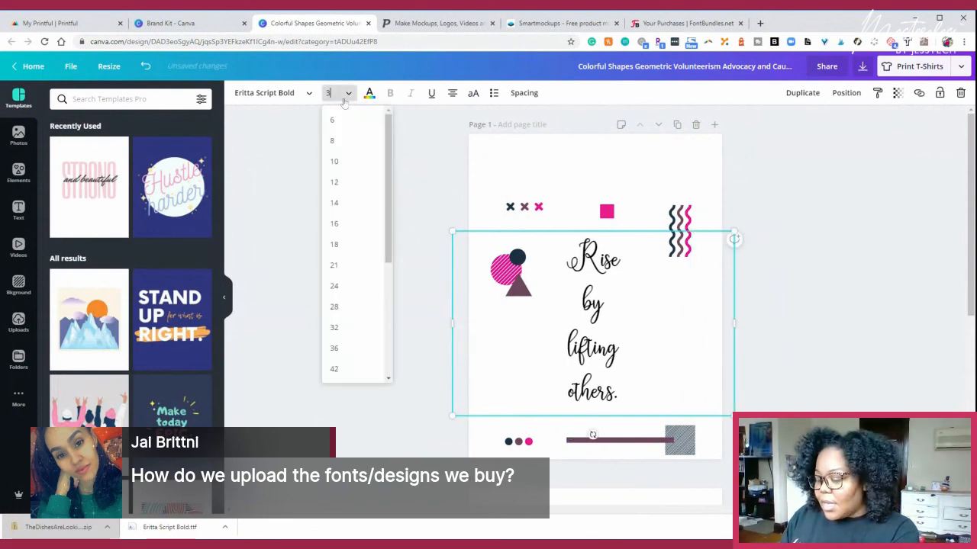
key("Return")
left_click(343, 100)
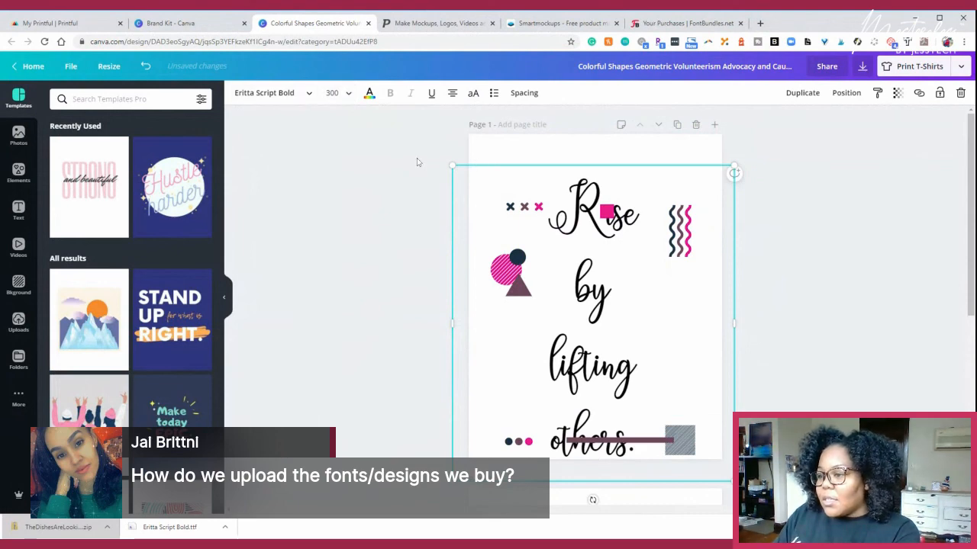
- Scale the script quote down to a font size of about 191 and position it in the middle of the page below the pink square
left_click_drag(451, 164, 556, 283)
left_click_drag(649, 304, 610, 250)
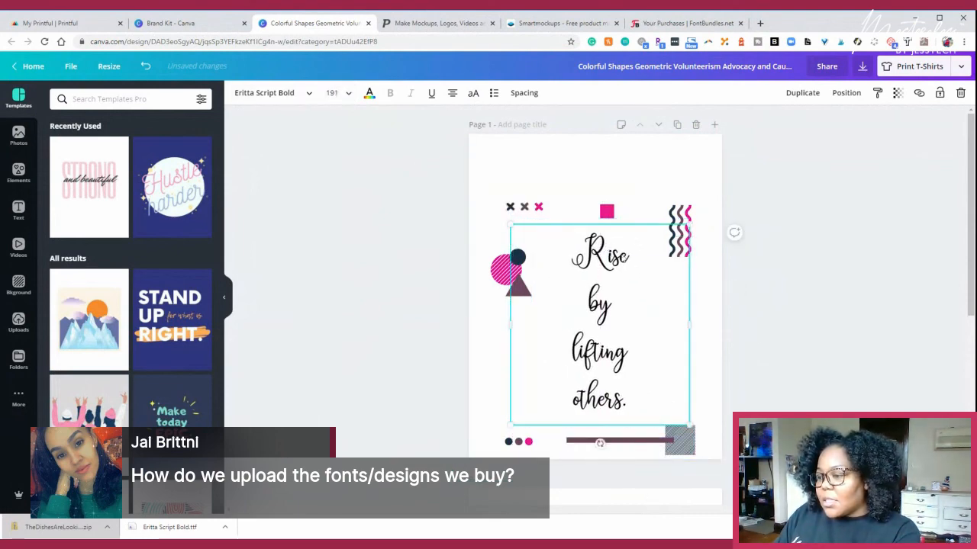
left_click(837, 230)
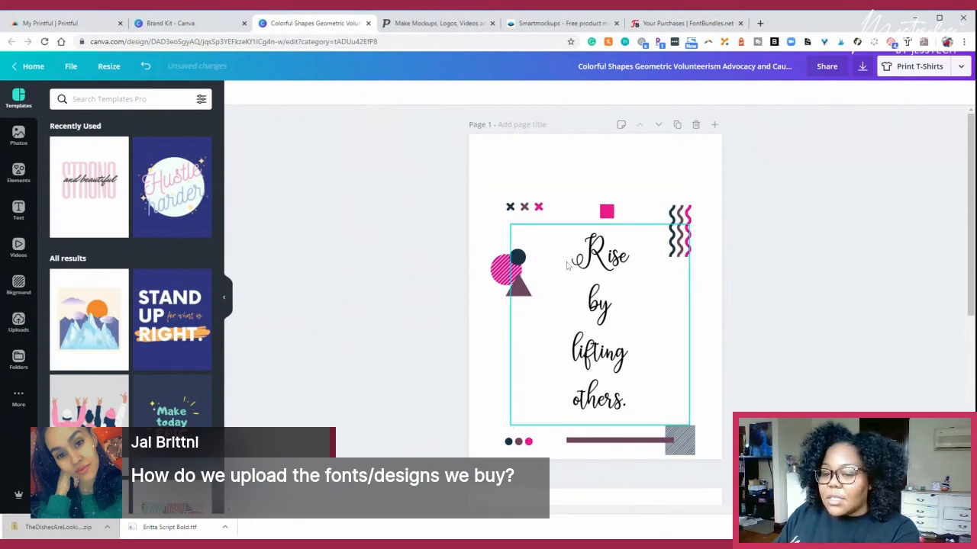
- Add a blank third page after the "The dishes are looking at me dirty again" page
scroll(713, 306, "down", 5)
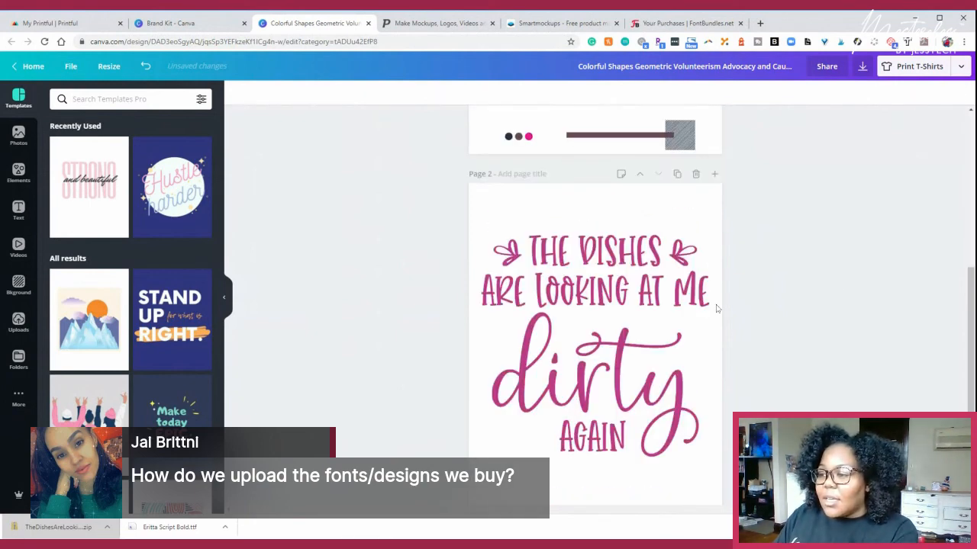
scroll(716, 308, "down", 1)
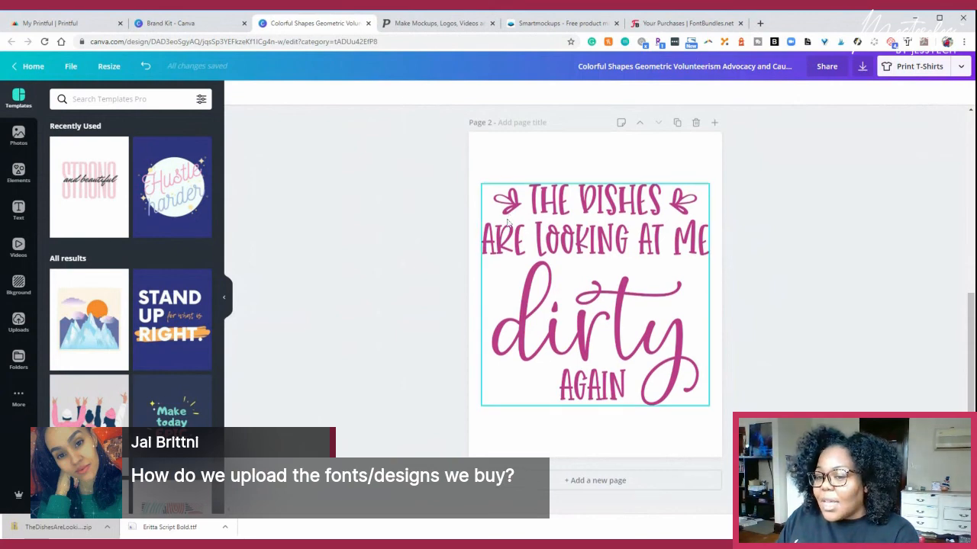
scroll(428, 217, "up", 3)
scroll(427, 229, "up", 4)
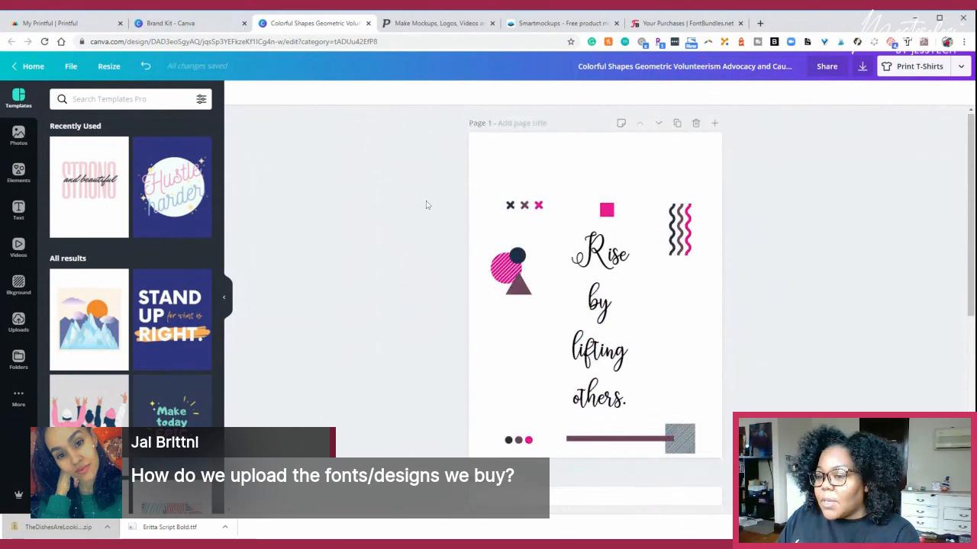
scroll(428, 206, "down", 3)
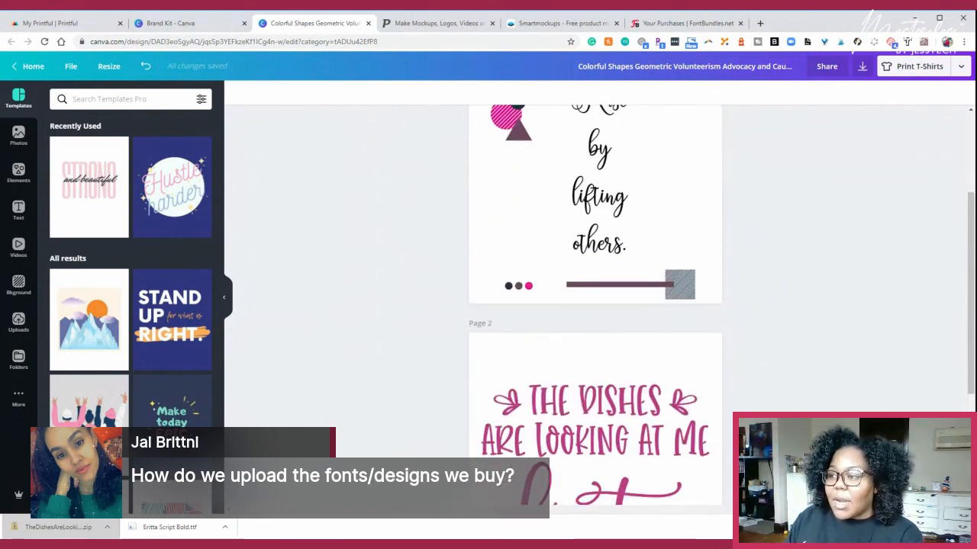
scroll(430, 191, "down", 4)
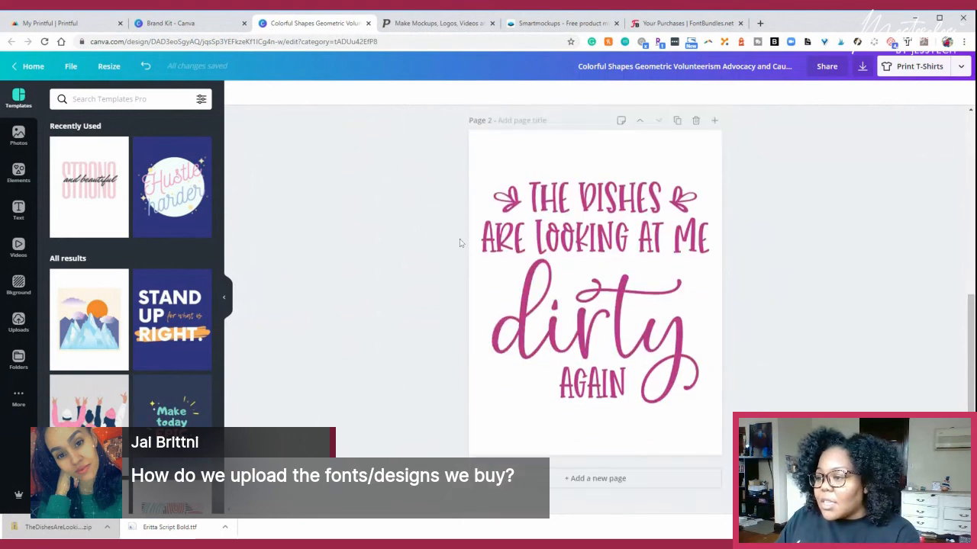
left_click(602, 480)
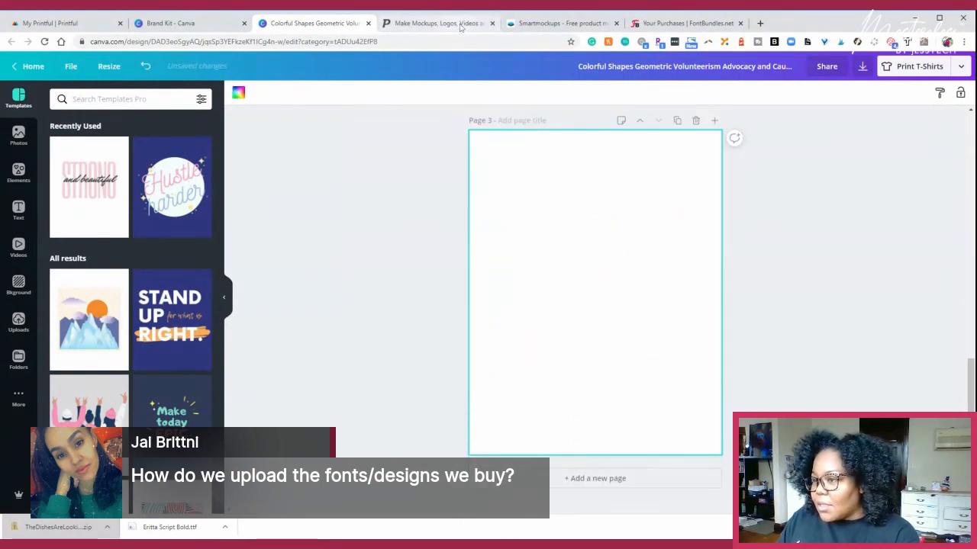
- Switch to the FontBundles purchases and view the product pages of the Coffee Lover SVG design and The Thank You Bundle
left_click(580, 25)
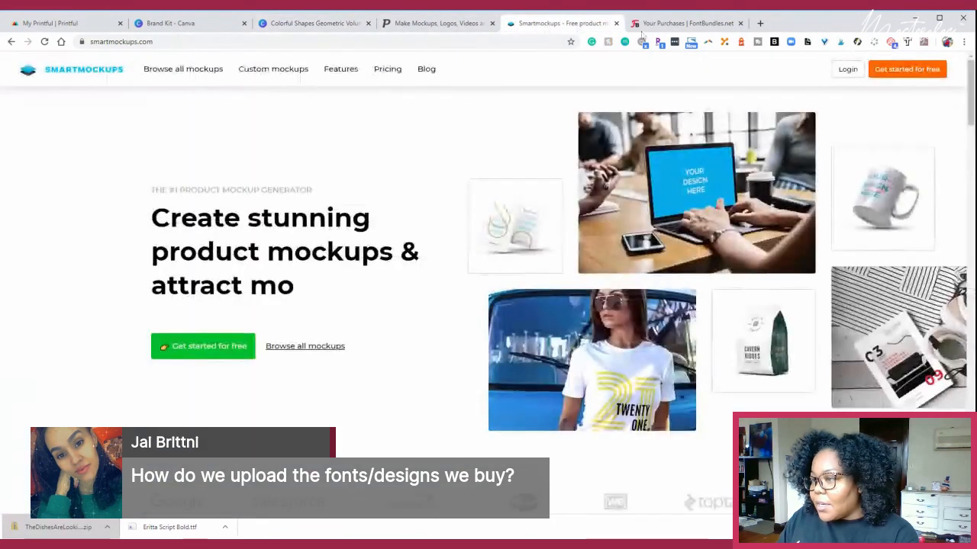
left_click(666, 25)
scroll(227, 238, "down", 1)
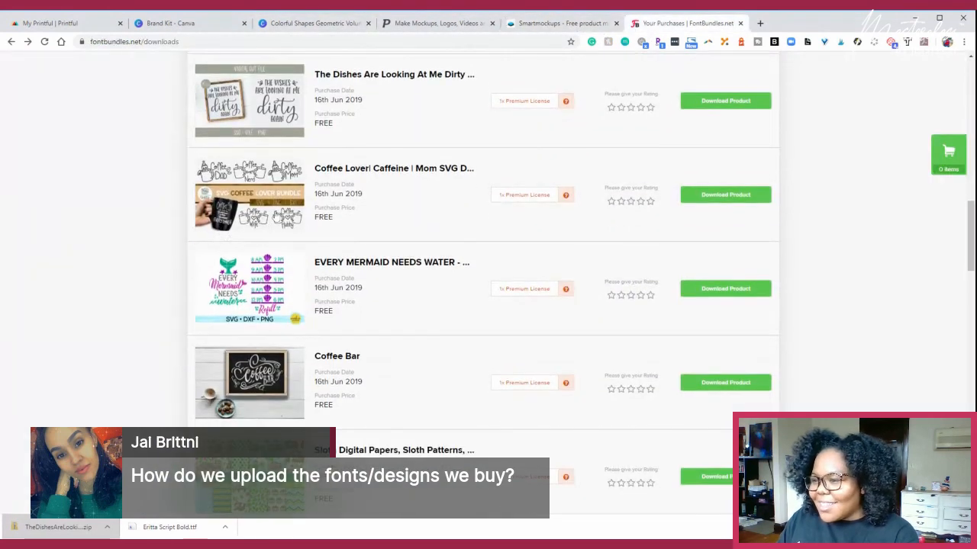
left_click(384, 169)
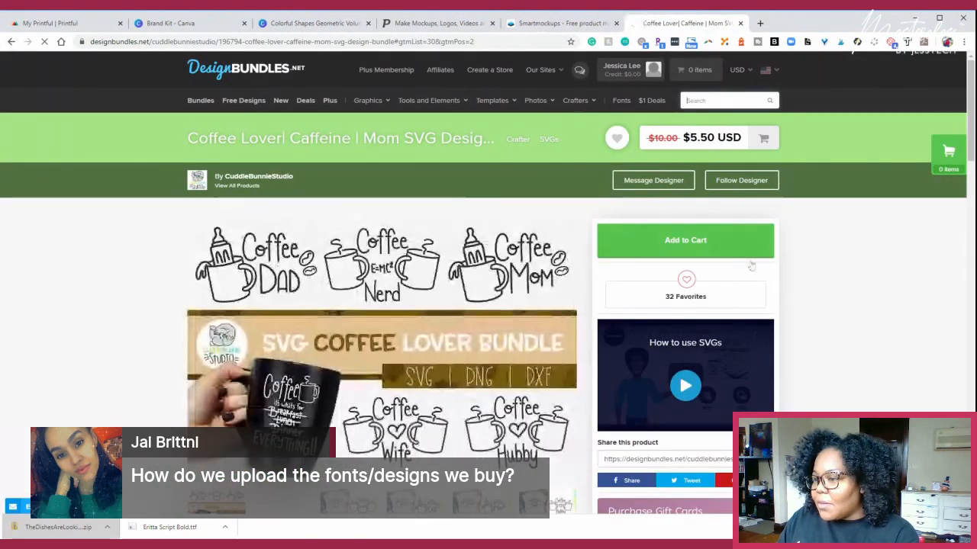
left_click(11, 42)
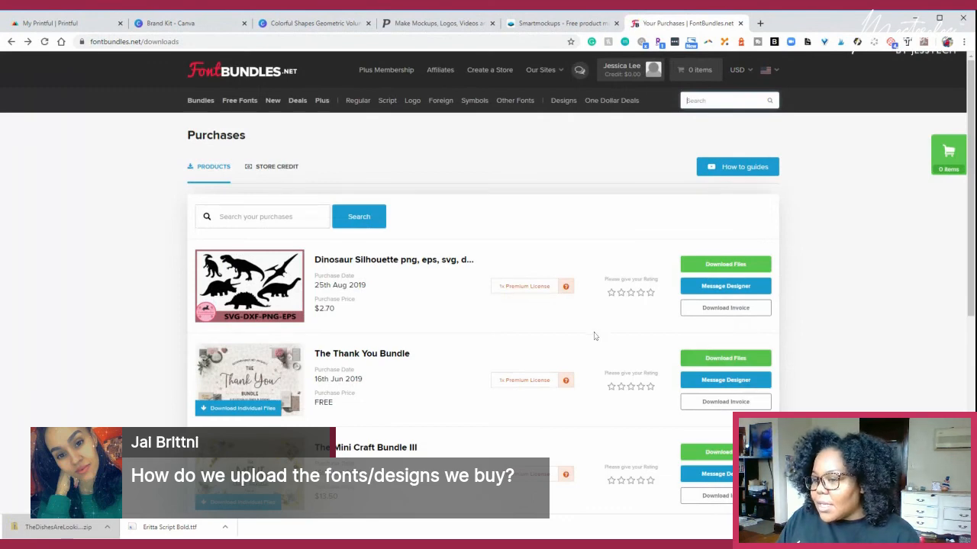
scroll(596, 336, "down", 3)
left_click(256, 197)
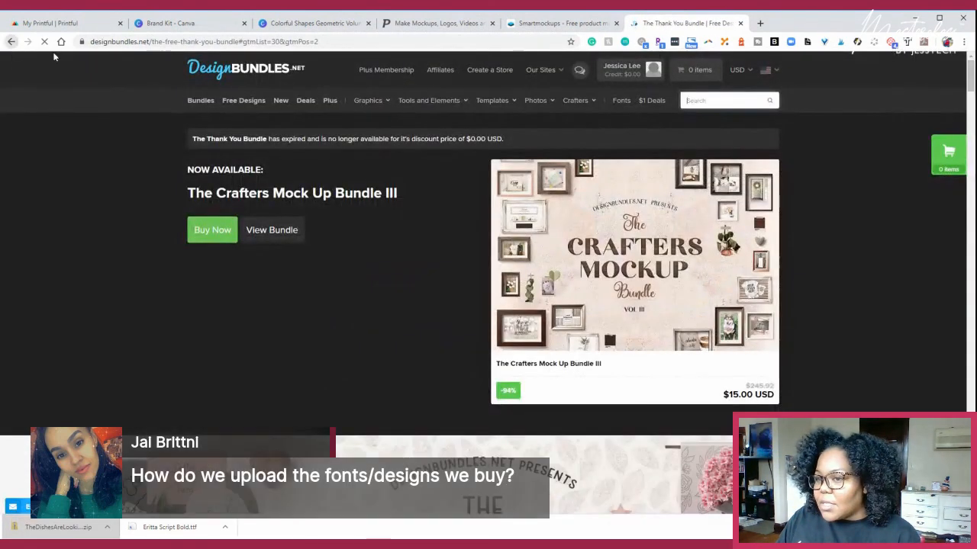
left_click(11, 41)
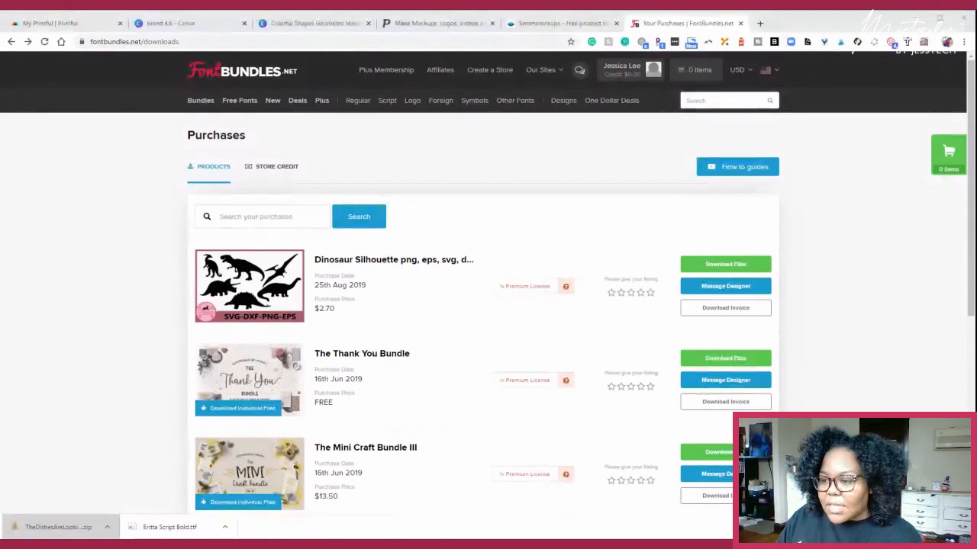
- Expand The Thank You Bundle's individual files, download the Coffee Lover SVG product and open coffee SVGs.zip
scroll(338, 340, "down", 2)
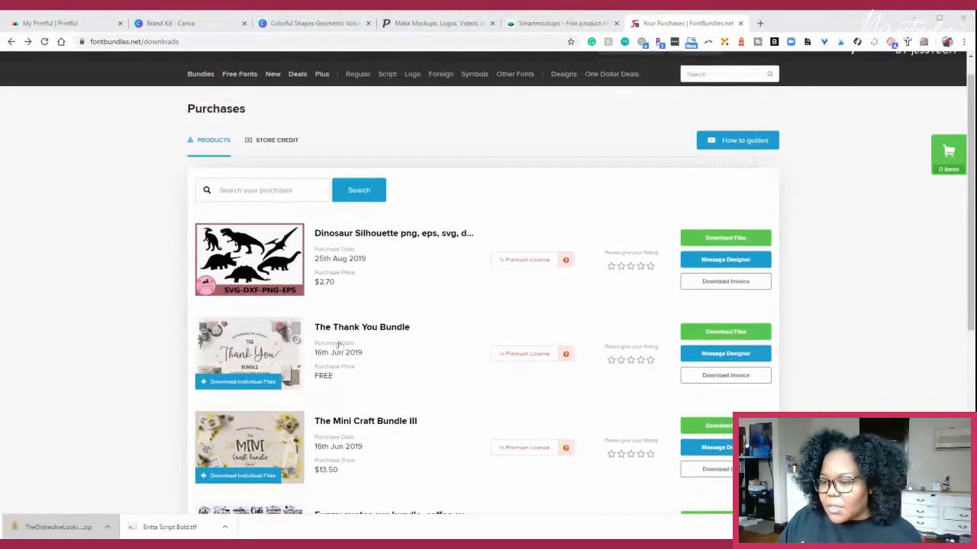
left_click(233, 306)
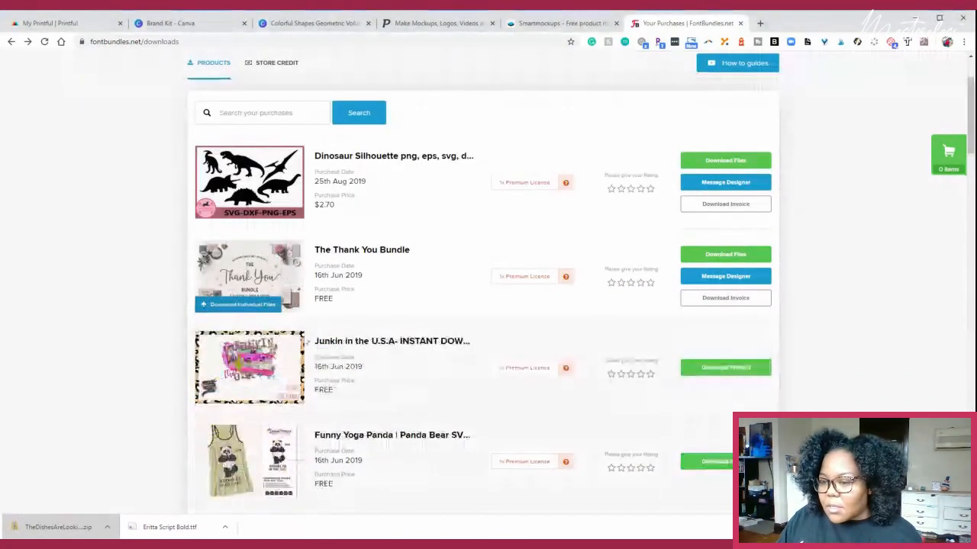
scroll(251, 317, "down", 1)
scroll(281, 330, "down", 2)
scroll(281, 330, "down", 7)
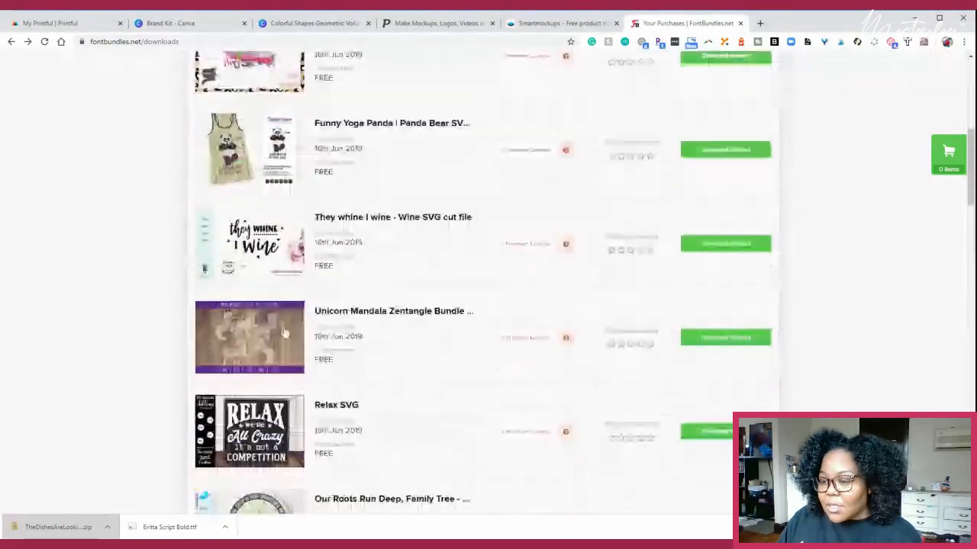
scroll(280, 331, "down", 1)
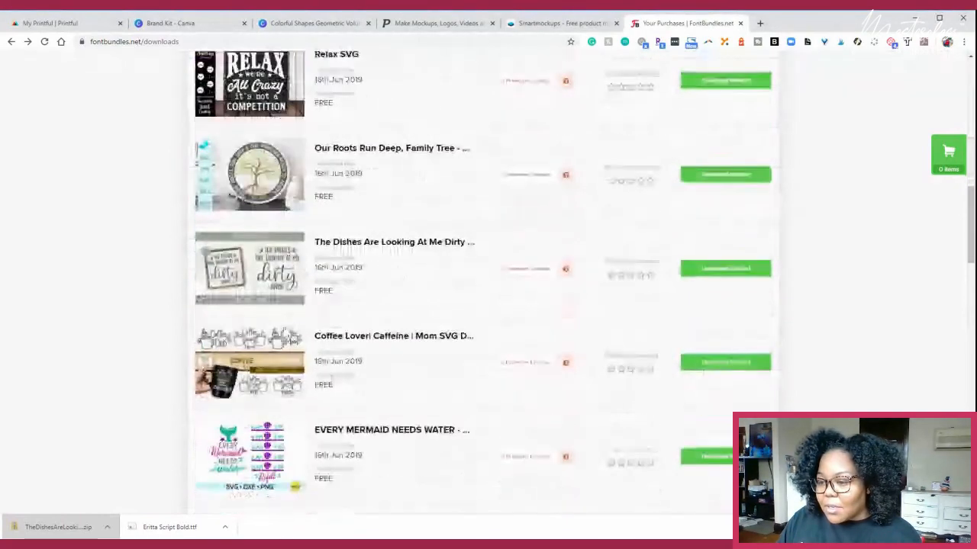
scroll(281, 331, "down", 1)
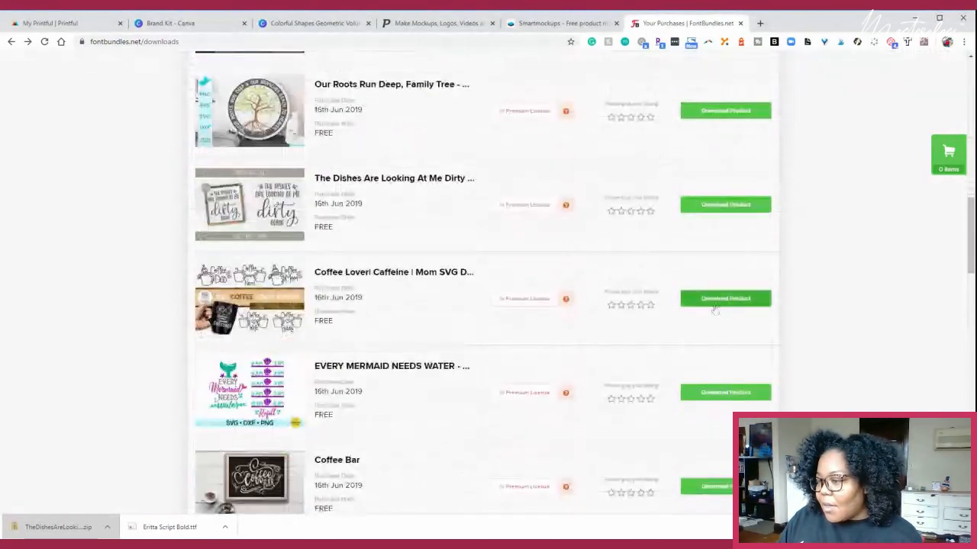
left_click(716, 302)
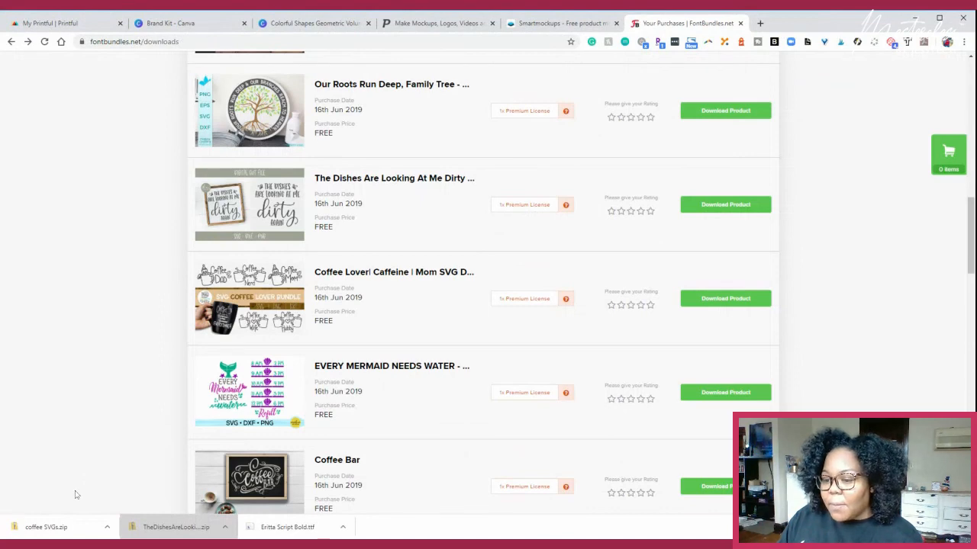
left_click(74, 532)
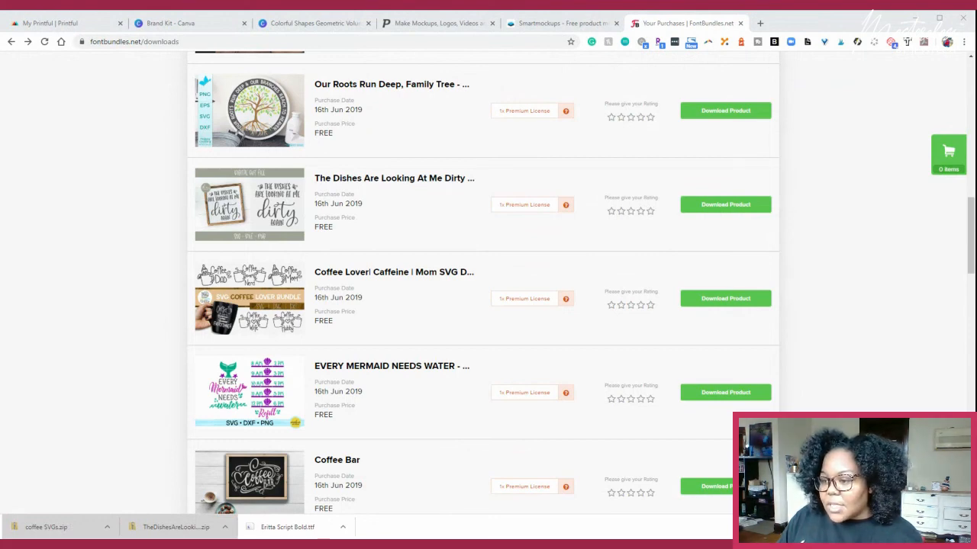
- Switch to the Canva T-shirt design, upload the Coffee Nerd image and place it in the middle of page 3
left_click(274, 26)
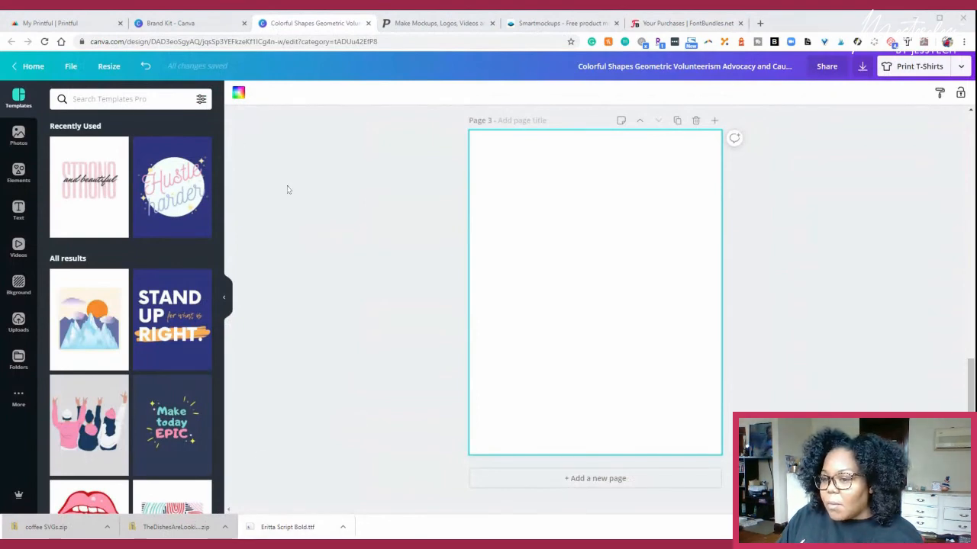
left_click(19, 322)
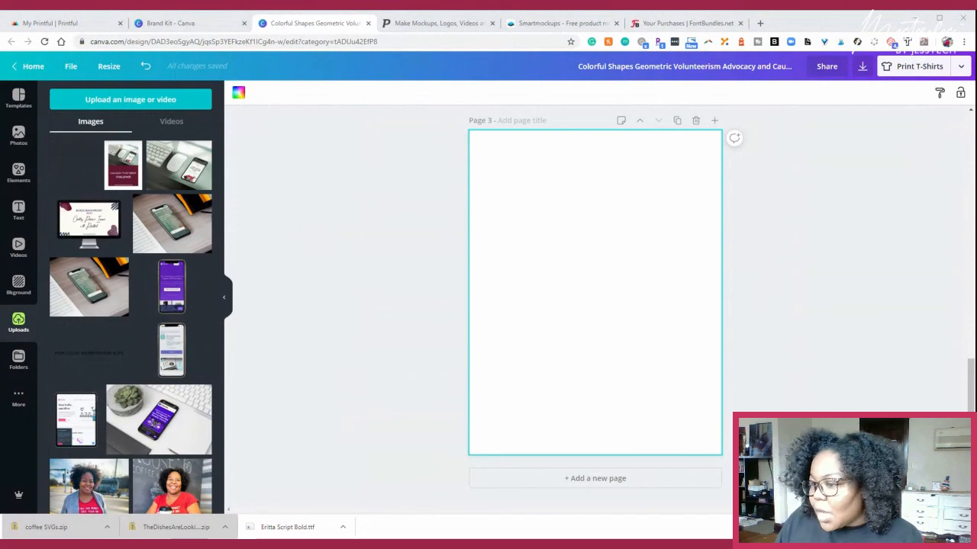
left_click_drag(1, 229, 90, 221)
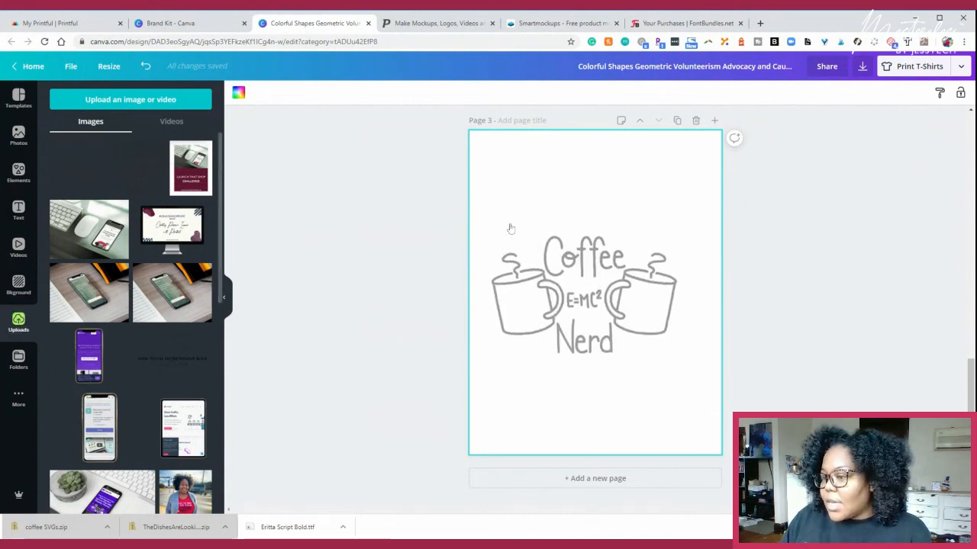
mouse_move(597, 283)
left_mouse_down()
mouse_move(627, 286)
mouse_move(611, 282)
left_mouse_up()
left_click(810, 330)
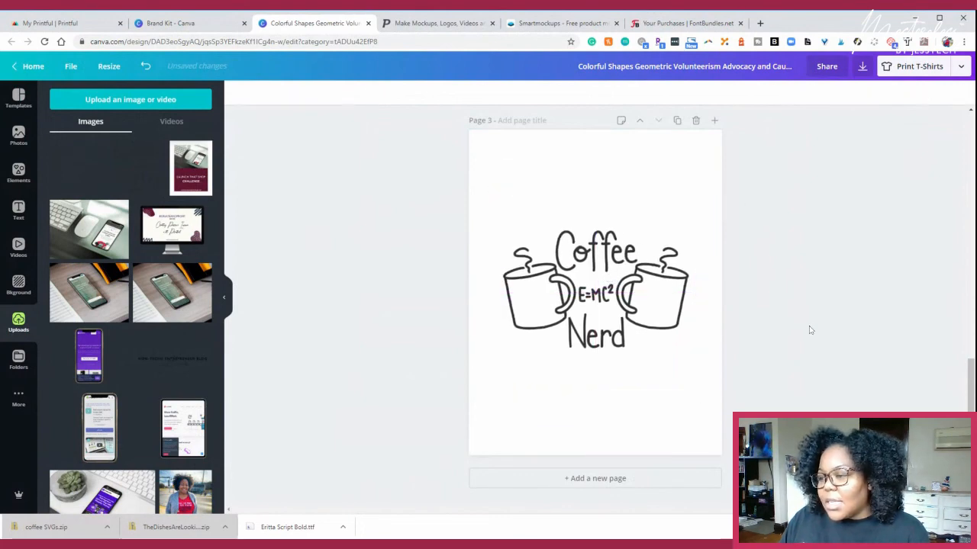
- Enlarge the Coffee Nerd image to about the full page width and centre it on page 3
left_click(538, 374)
left_click_drag(492, 393, 461, 415)
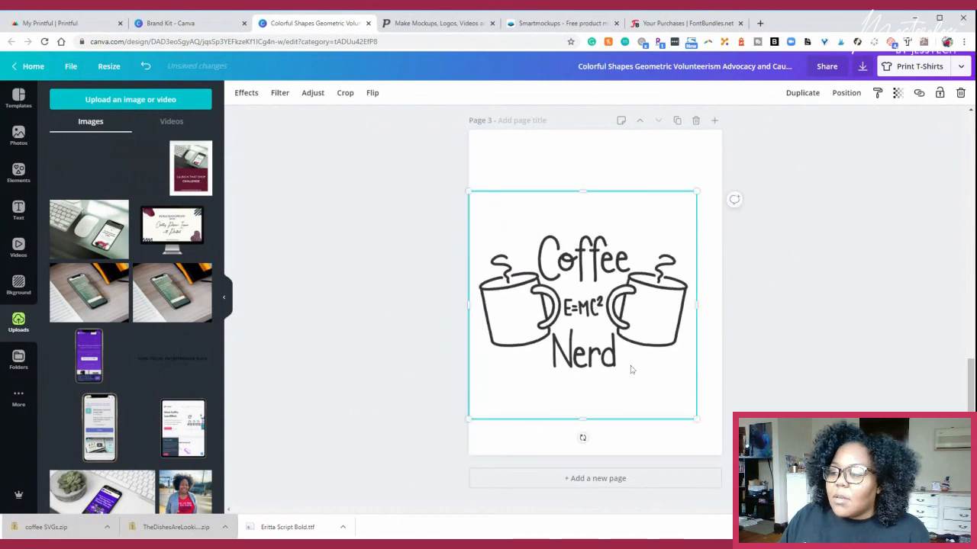
left_click_drag(696, 418, 733, 446)
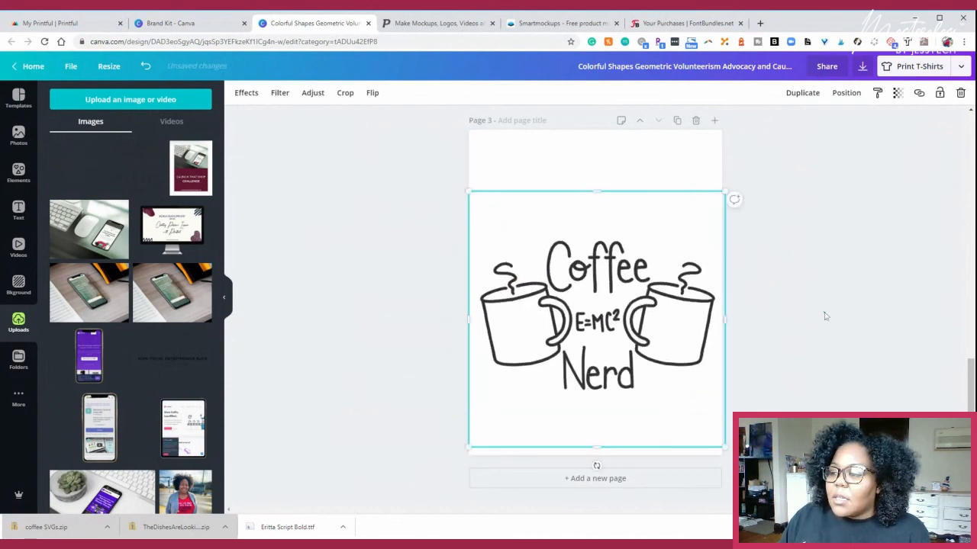
left_click_drag(624, 335, 619, 308)
left_click(733, 172)
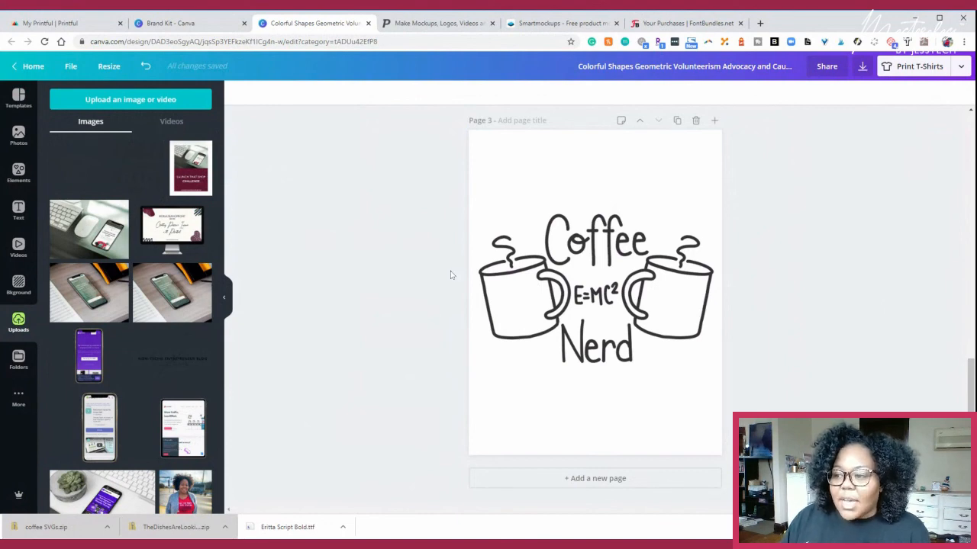
- Add a fourth page with the uploaded "Non-Techie Entrepreneur Blog" logo, enlarged to slightly wider than the page and centred
left_click(620, 478)
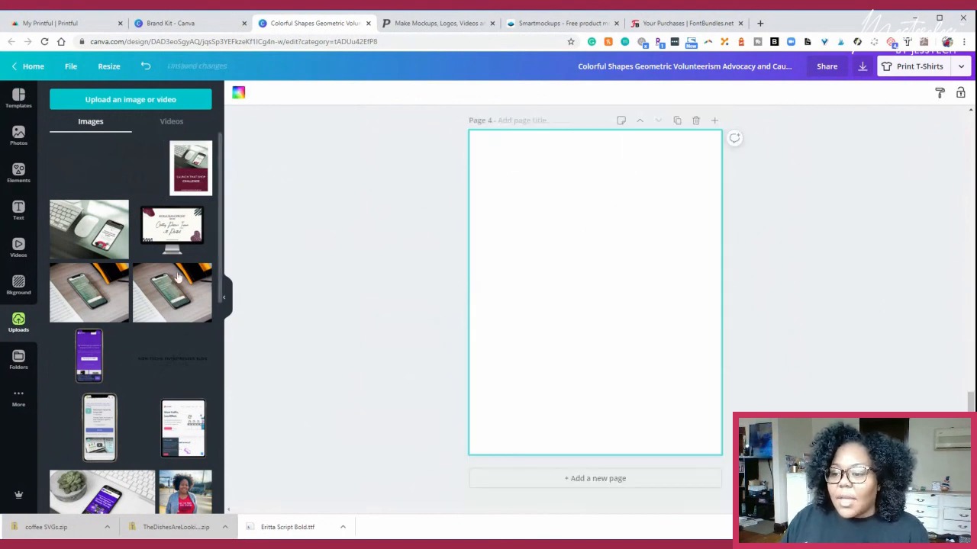
left_click_drag(183, 363, 541, 238)
left_click_drag(492, 350, 423, 401)
left_click_drag(534, 328, 572, 308)
left_click_drag(735, 384, 721, 376)
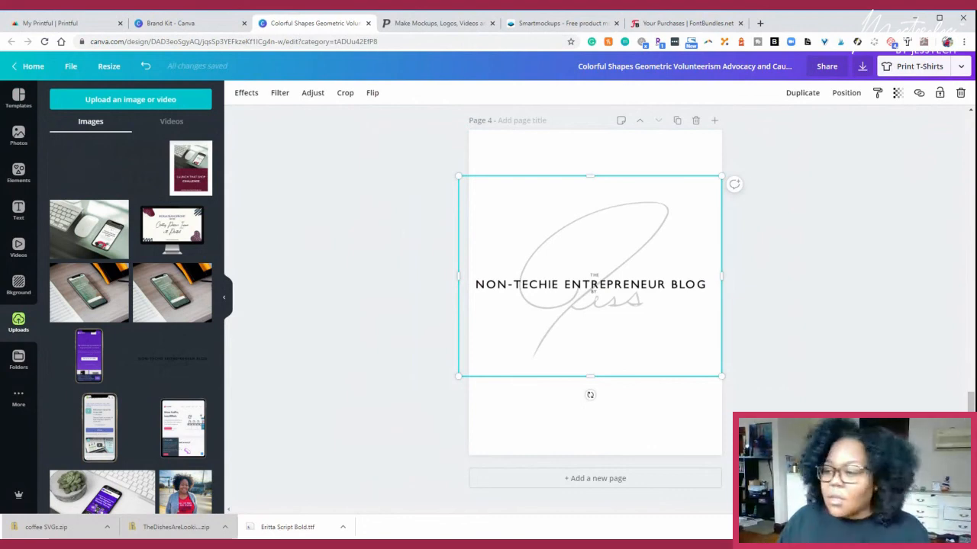
left_click_drag(459, 376, 458, 376)
mouse_move(570, 309)
left_mouse_down()
mouse_move(579, 309)
mouse_move(573, 320)
left_mouse_up()
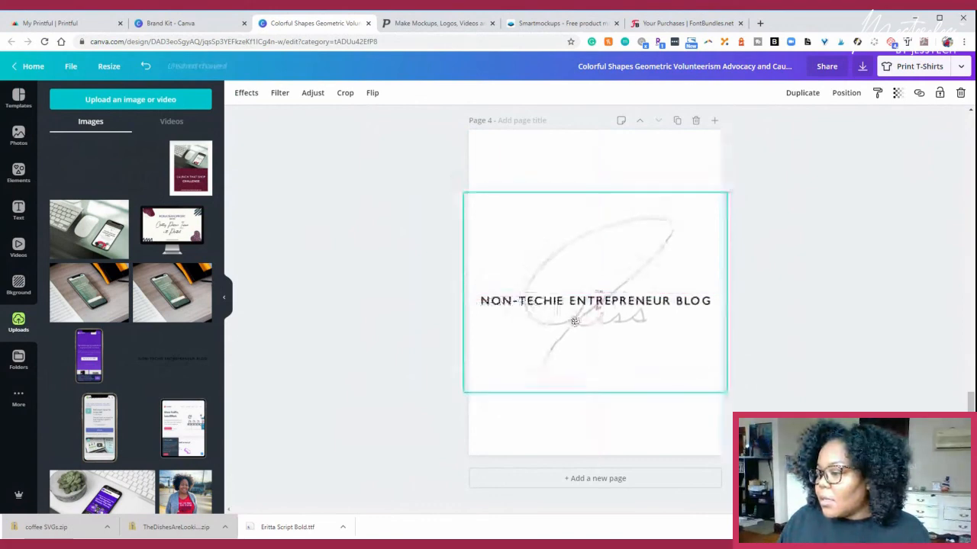
left_click(831, 275)
- Look through the four pages of the T-shirt design, from the script quote to the blog logo
scroll(821, 253, "up", 2)
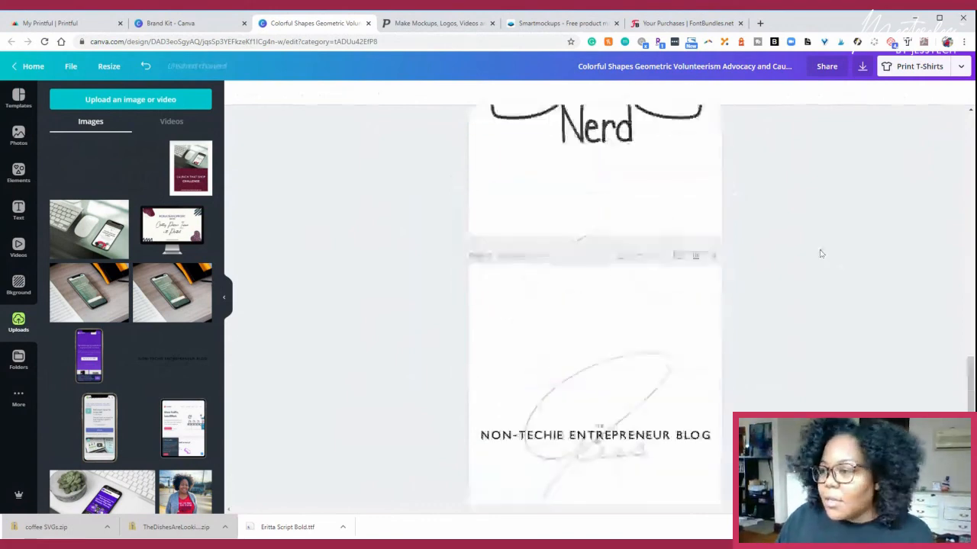
scroll(755, 269, "up", 3)
scroll(754, 269, "up", 5)
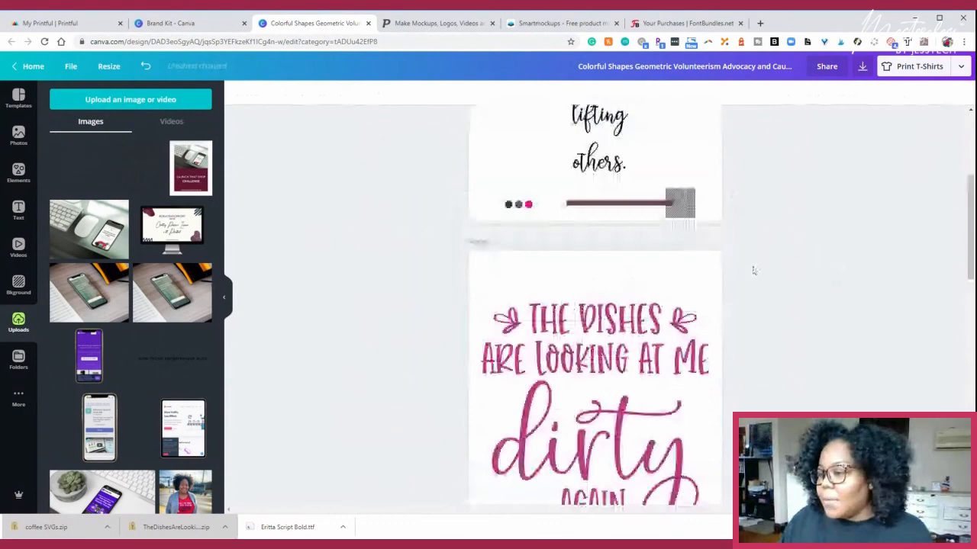
scroll(753, 270, "up", 2)
scroll(638, 310, "down", 1)
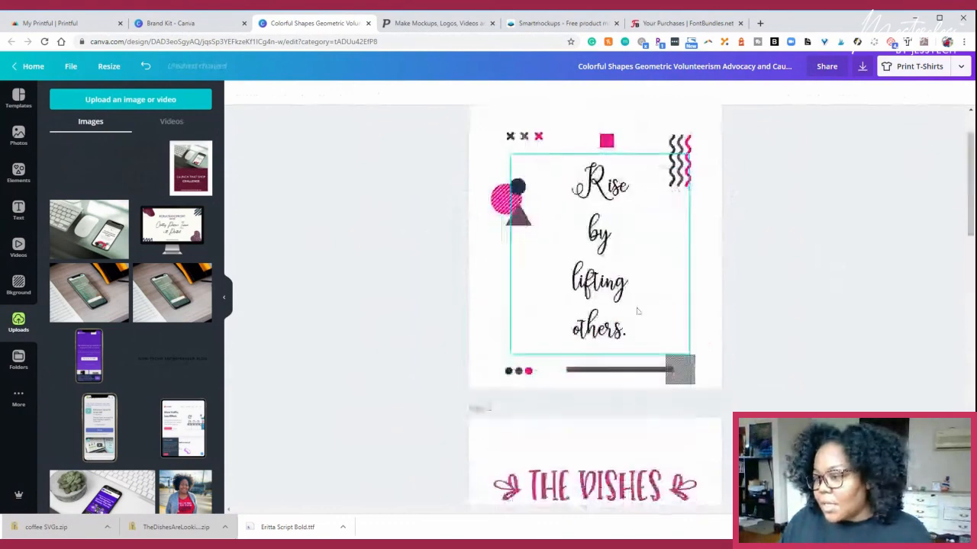
scroll(641, 306, "down", 4)
scroll(653, 286, "down", 7)
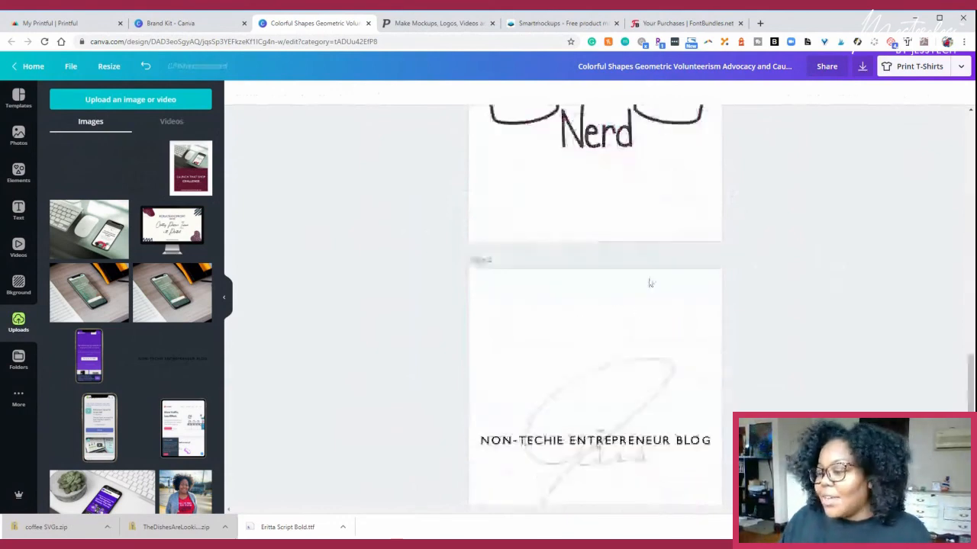
- Add a blank fifth page after the blog logo page
scroll(813, 309, "up", 5)
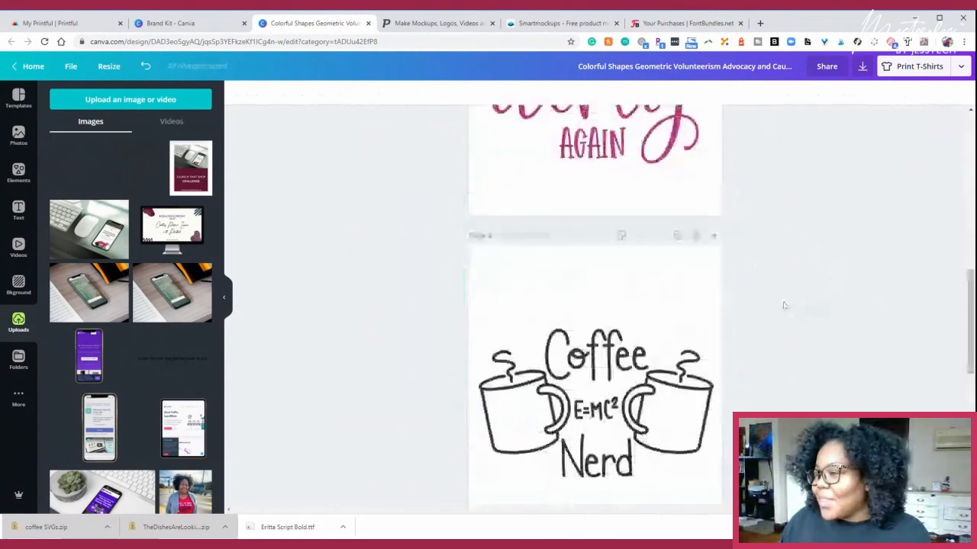
scroll(781, 305, "up", 2)
scroll(780, 305, "down", 3)
scroll(645, 279, "down", 4)
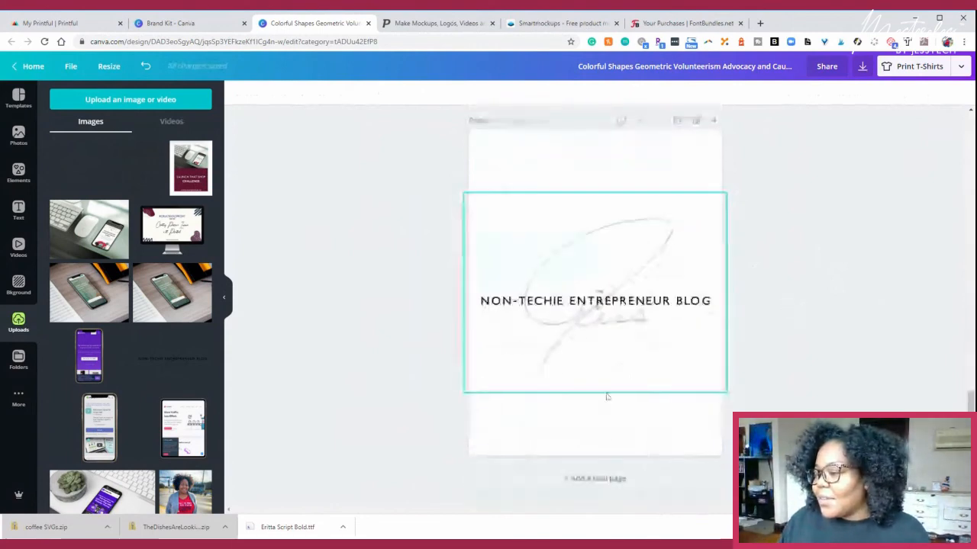
left_click(620, 476)
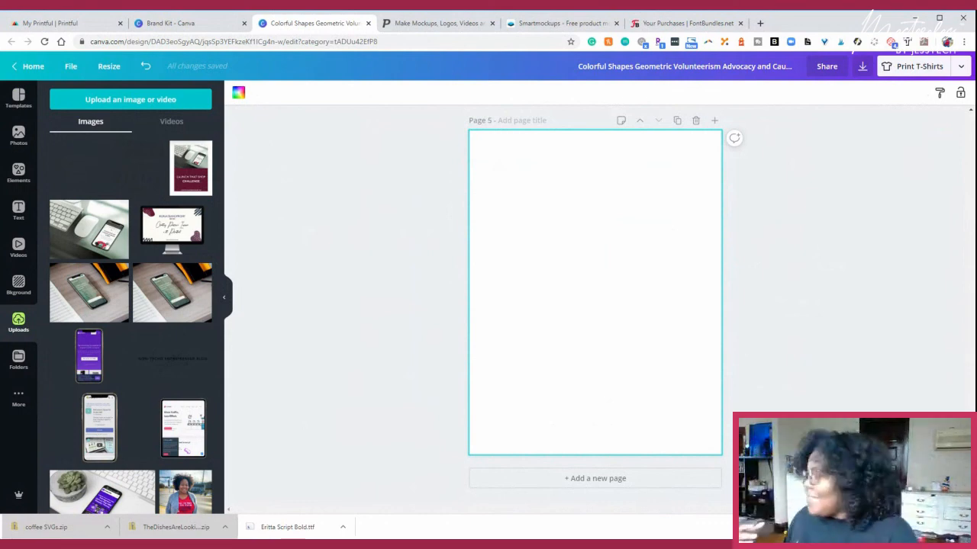
left_click(703, 26)
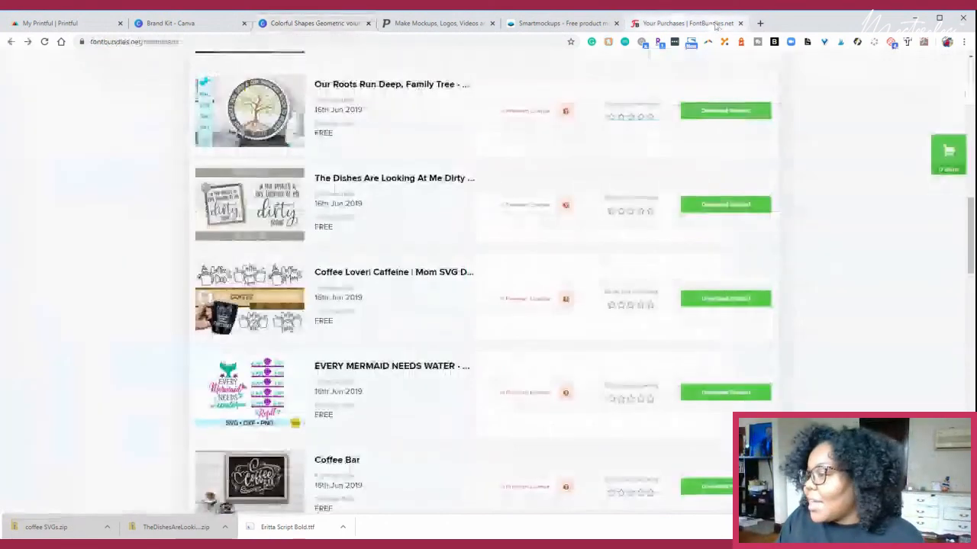
left_click(561, 23)
left_click(392, 24)
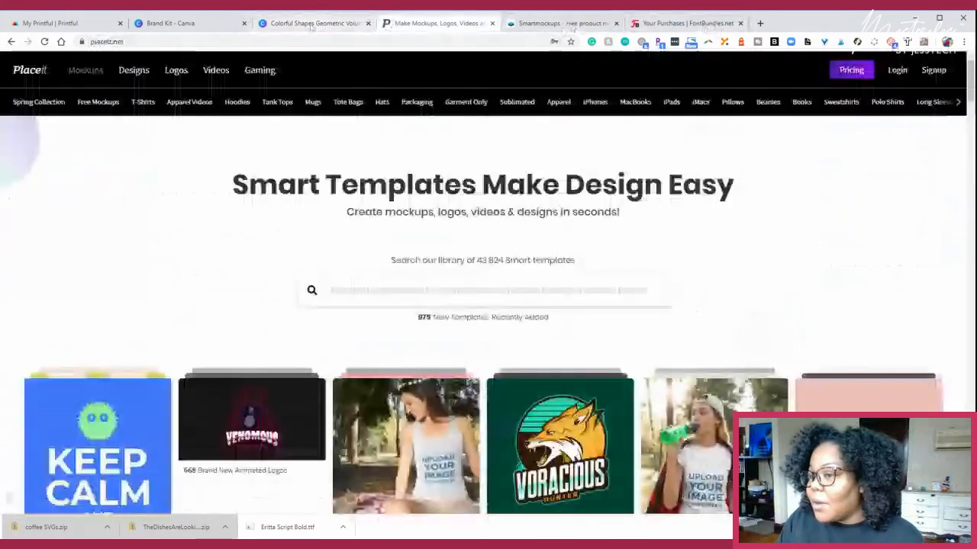
left_click(312, 23)
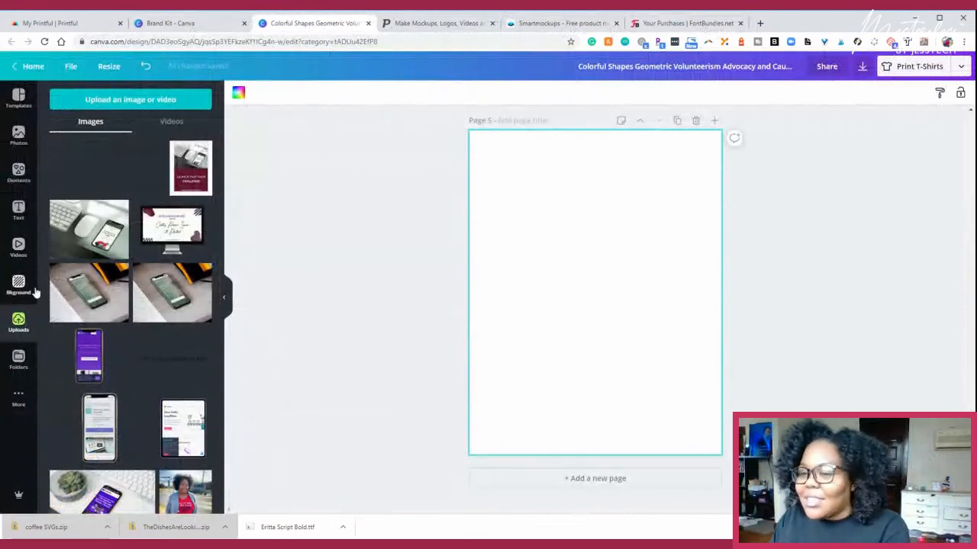
- Add a heading to page 5 in the brand script font with the text "Just Keep Creating"
left_click(18, 209)
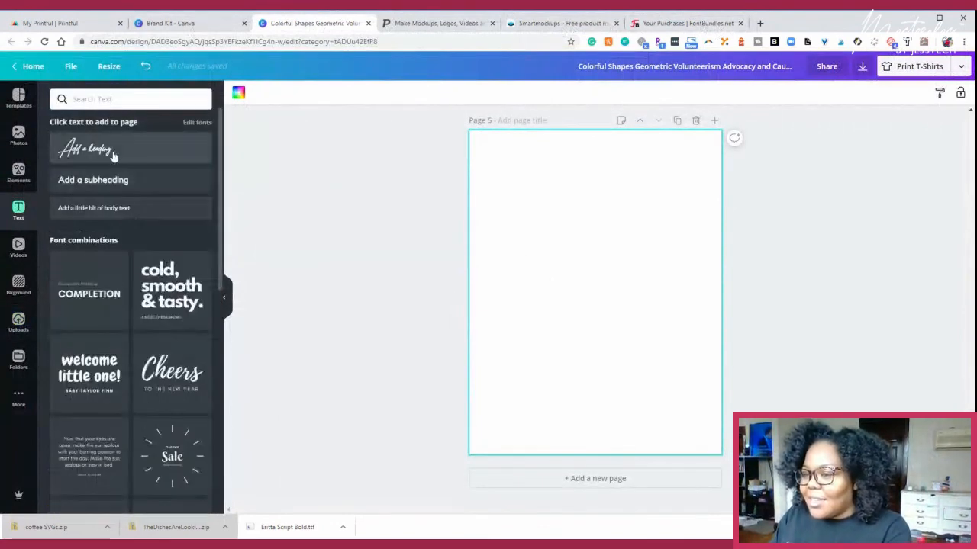
left_click(111, 153)
key("BackSpace")
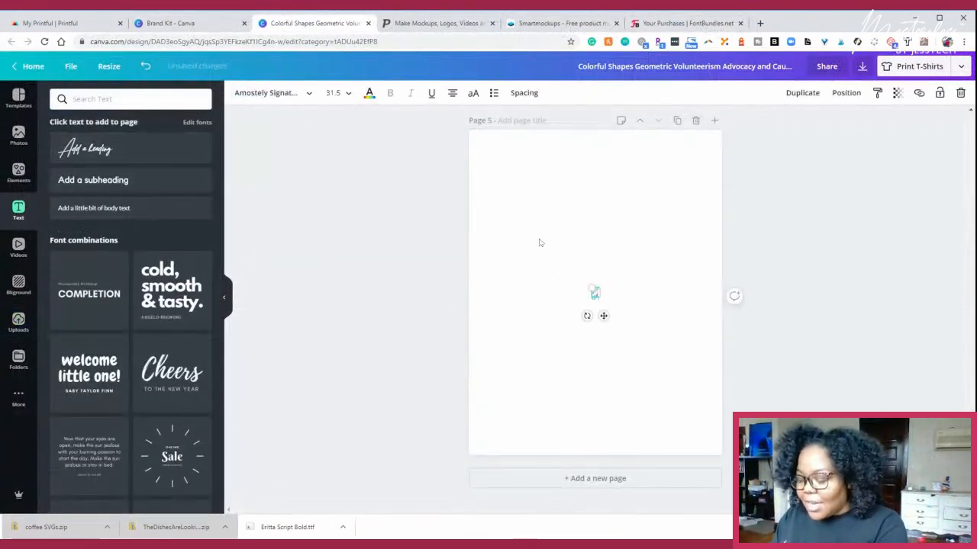
type("Just")
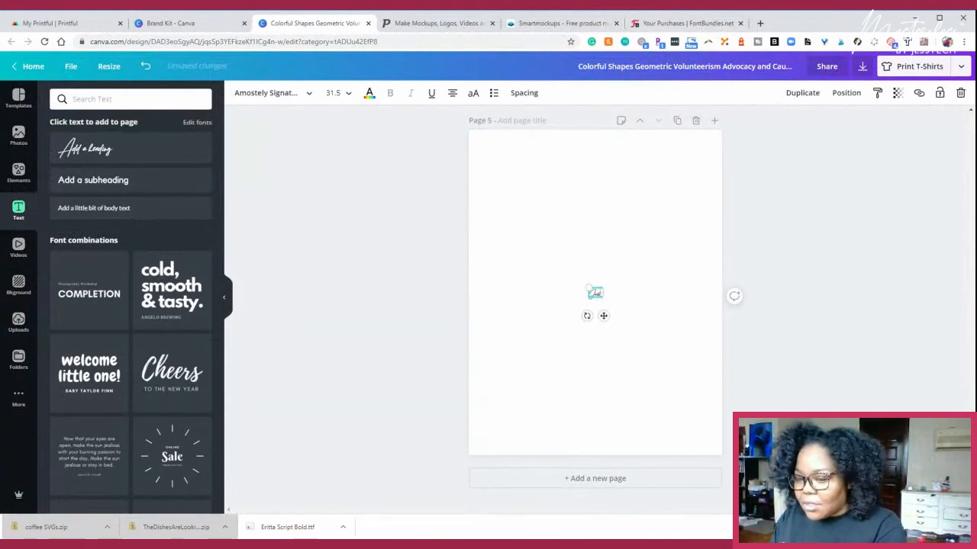
type(" Keep Cook")
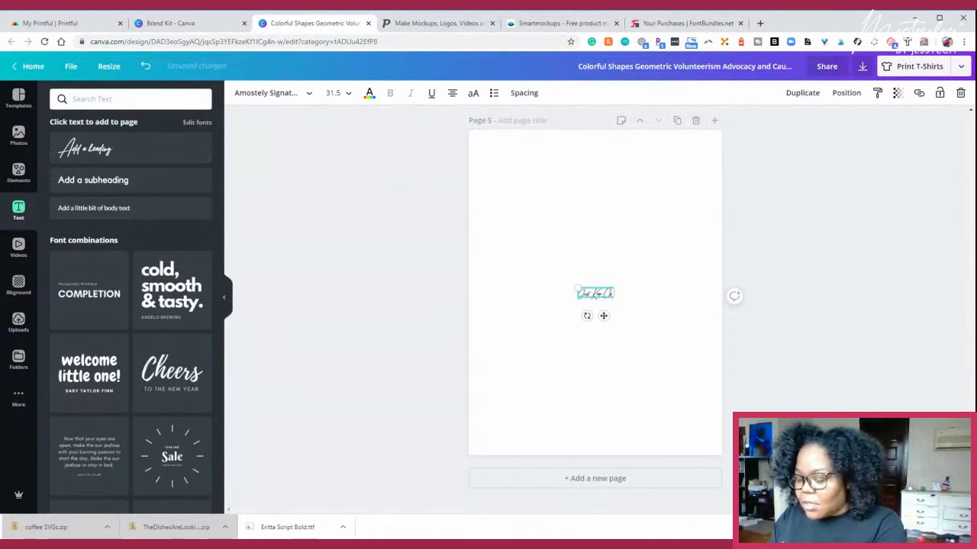
type("ing")
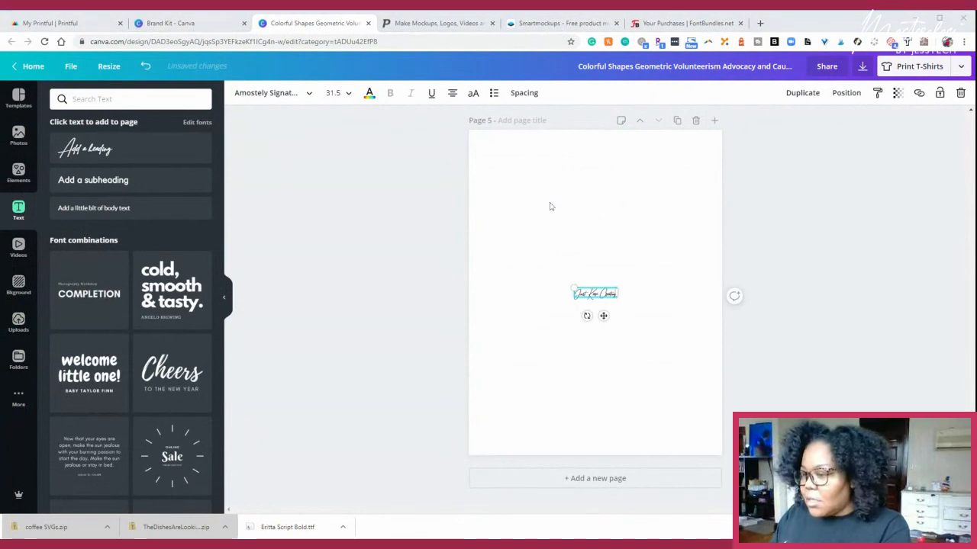
- Enlarge the "Just Keep Creating" heading to nearly the page width, font size 168, and centre it horizontally on page 5
left_click(608, 296)
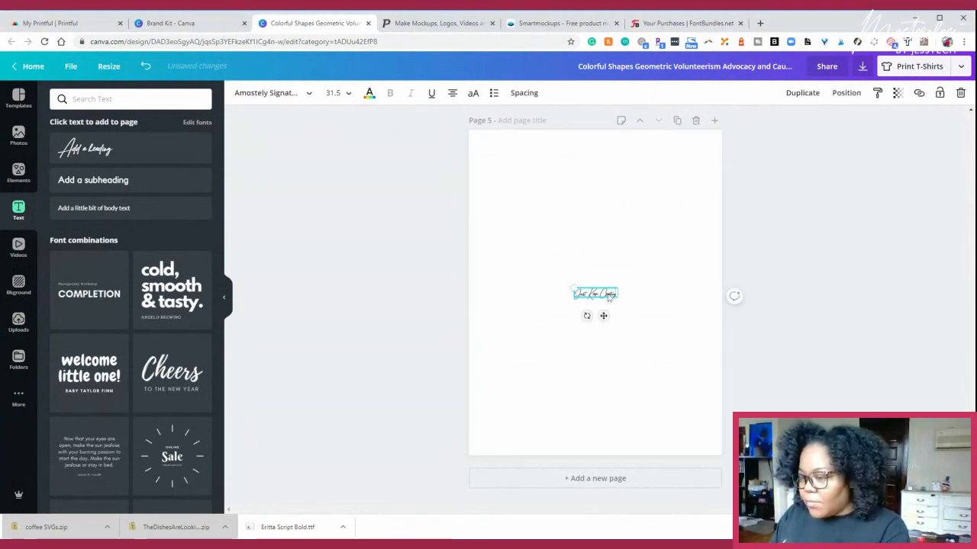
double_click(609, 296)
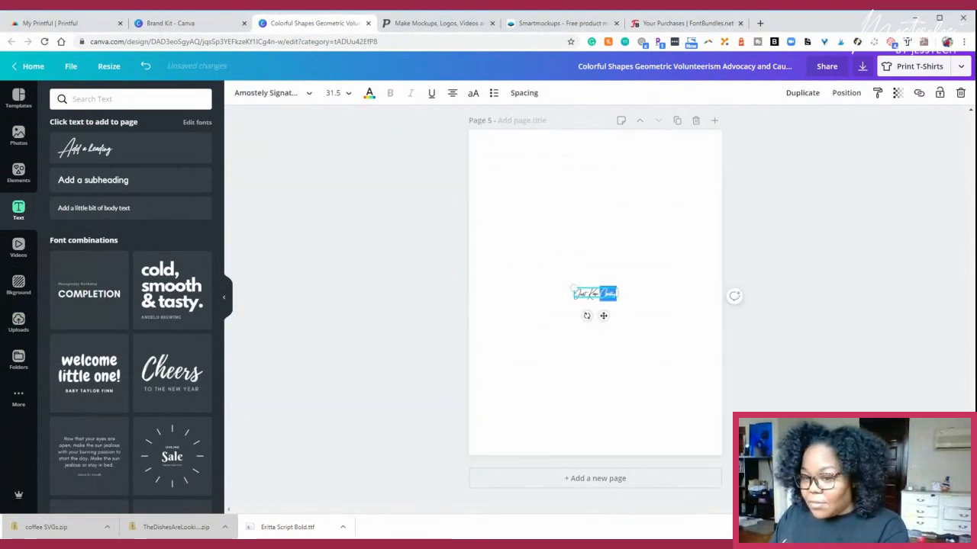
key("ctrl+a")
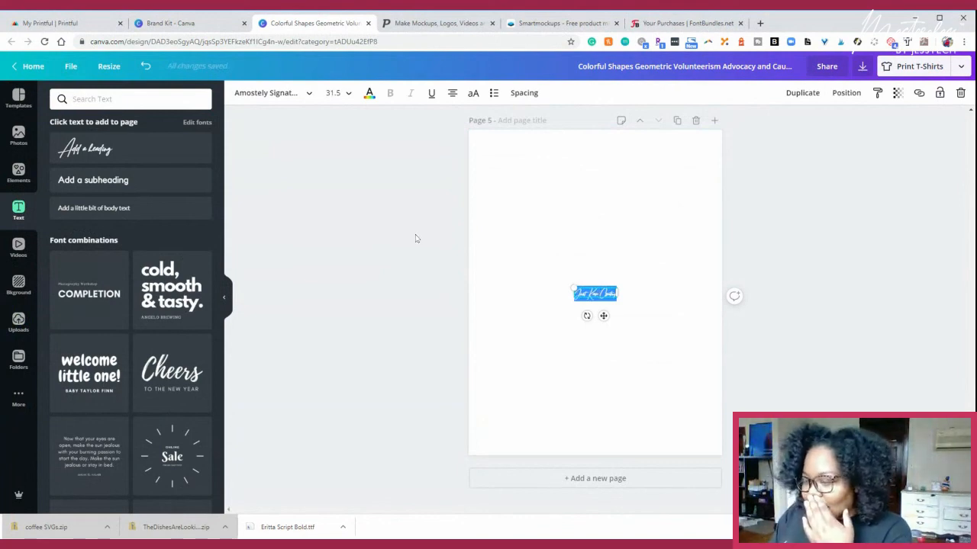
left_click_drag(575, 288, 402, 192)
left_click(331, 159)
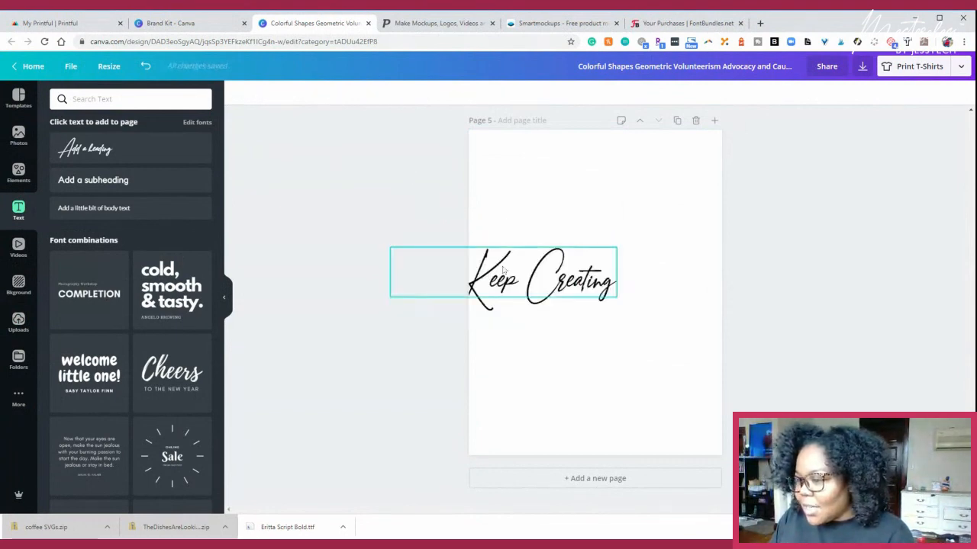
left_click_drag(499, 264, 591, 261)
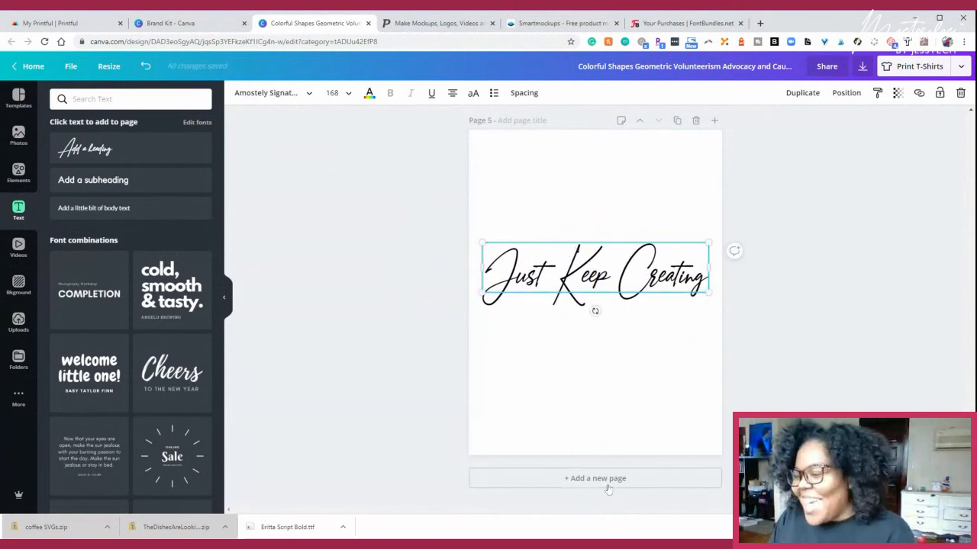
- Replace the page 5 heading text with a hashtag slogan made of the creator's first name followed by "Do It"
double_click(615, 275)
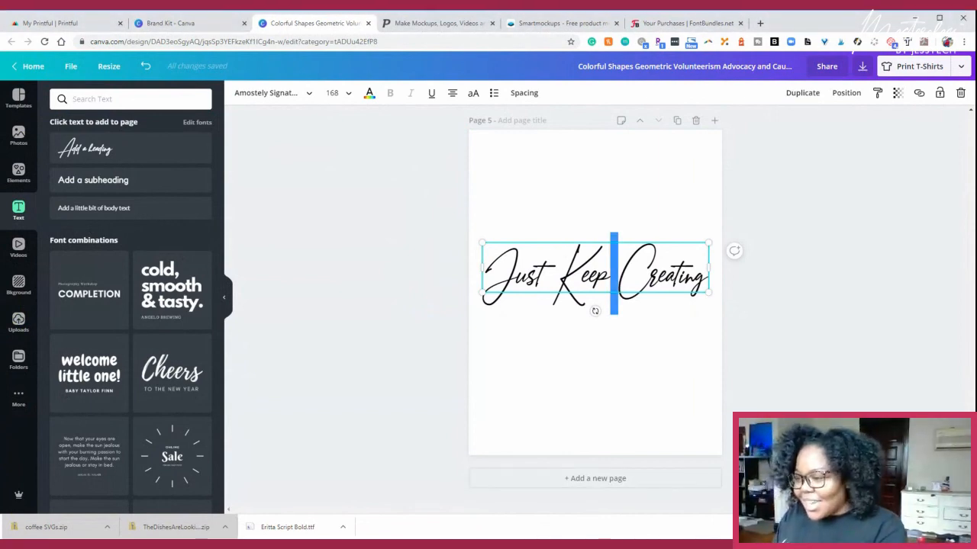
key("ctrl+a")
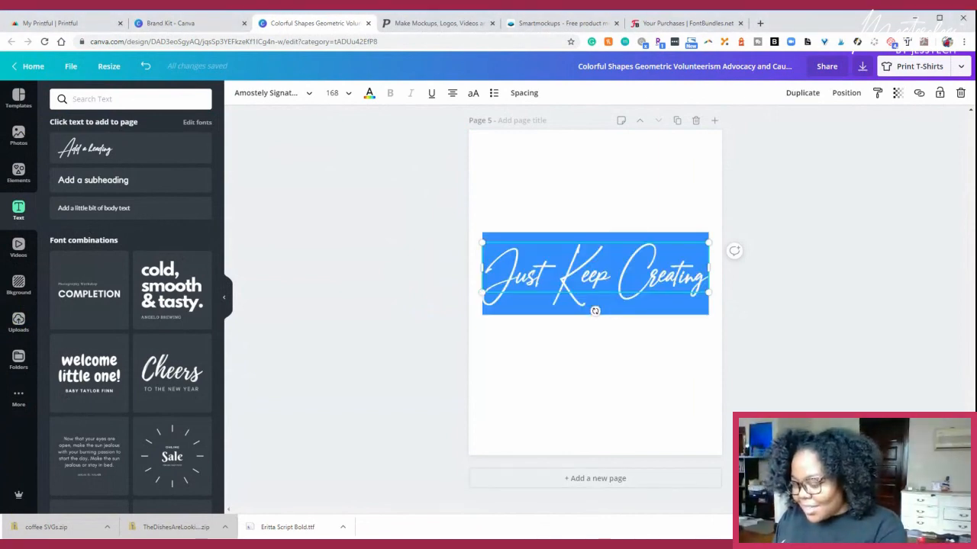
type("#")
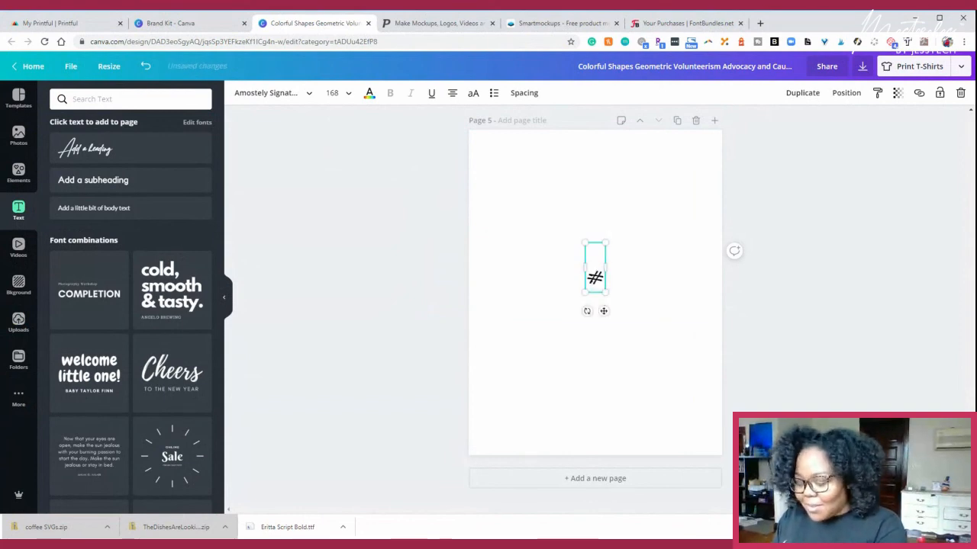
type("Jess Do")
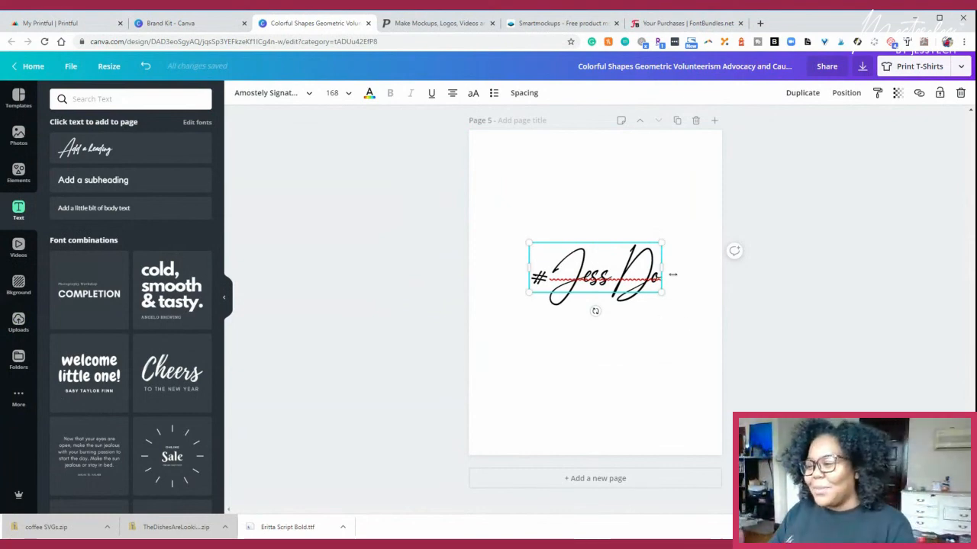
type("n't")
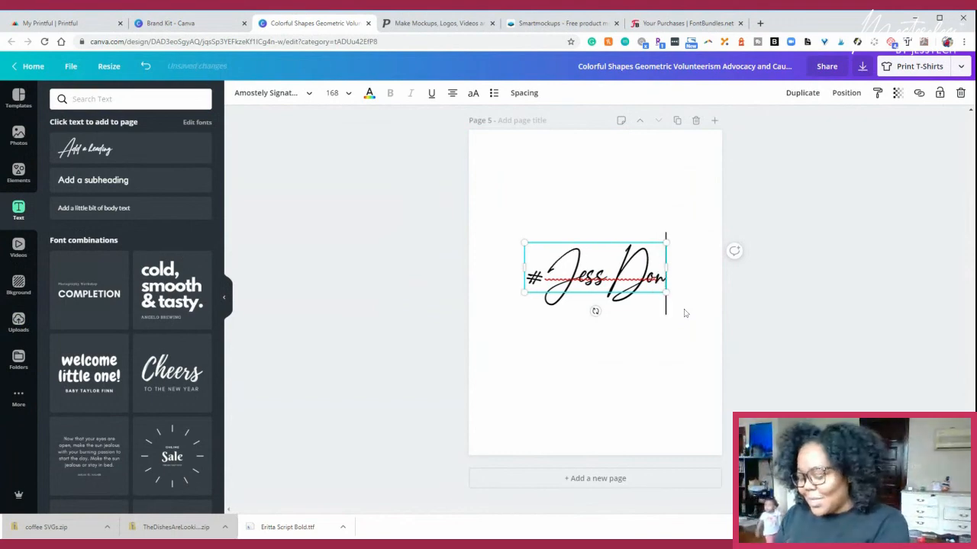
key("BackSpace")
key("BackSpace")
key("BackSpace")
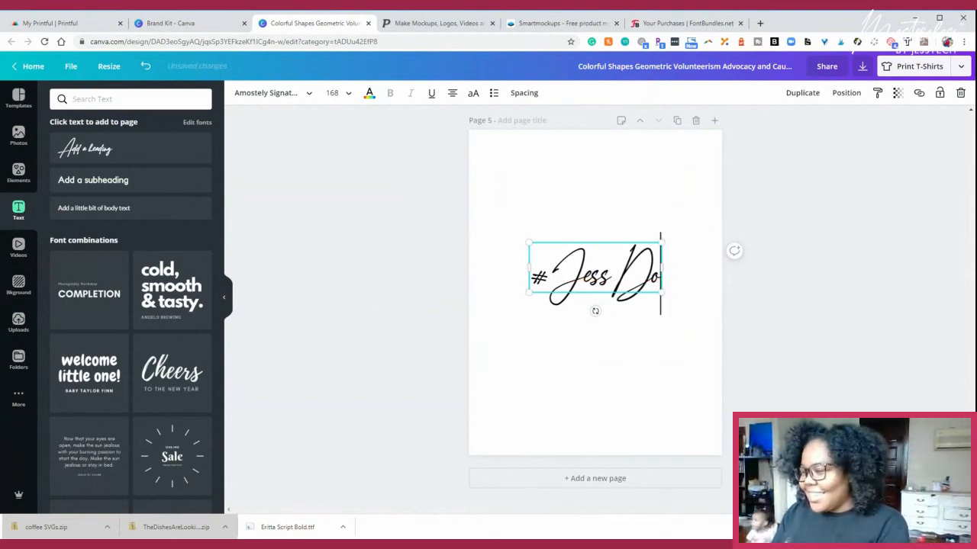
type("It")
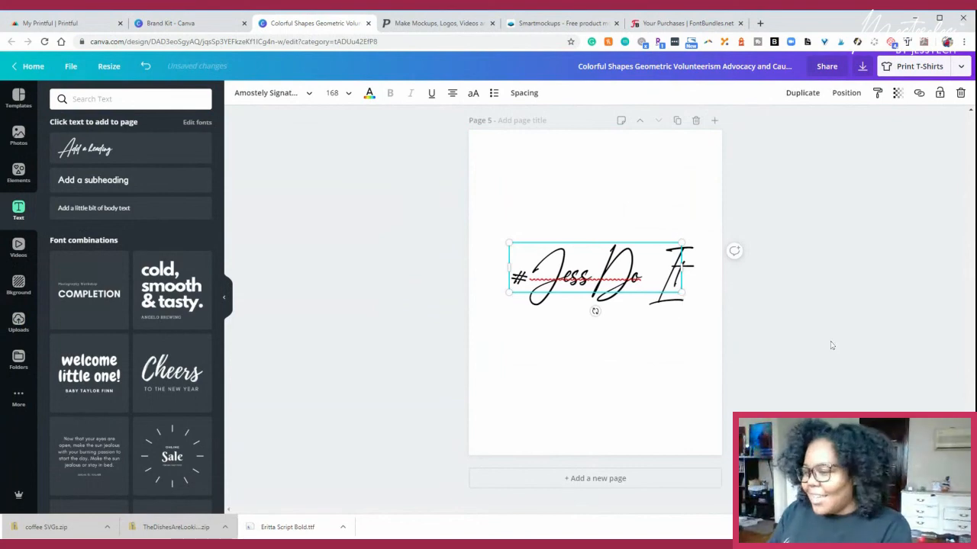
- Enlarge the hashtag slogan to nearly the full page width and position it in the middle of page 5
left_click(831, 343)
left_click(579, 279)
left_click_drag(507, 242, 469, 230)
left_click_drag(616, 266, 635, 296)
left_click(595, 342)
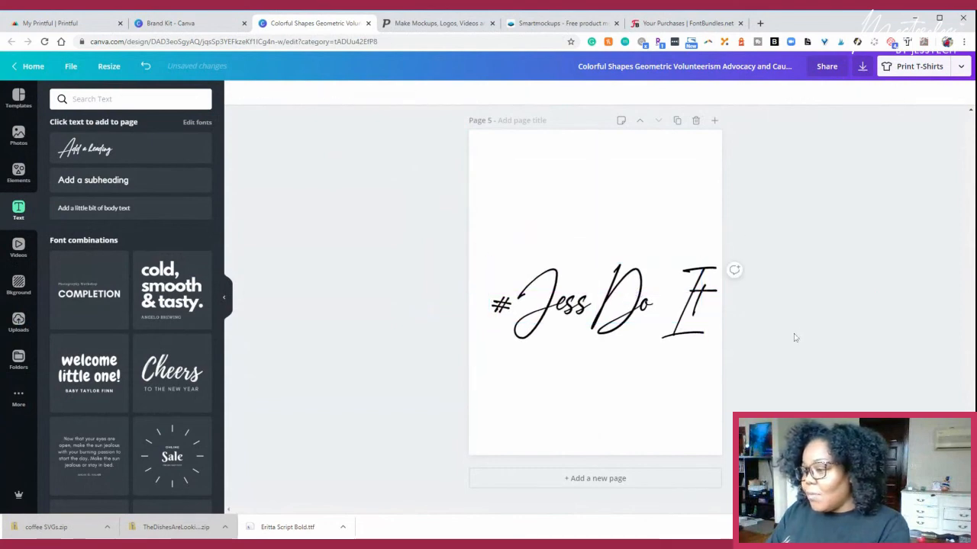
- Add a sixth page with the "cold, smooth & tasty." font combination and move it to the vertical middle
left_click(592, 478)
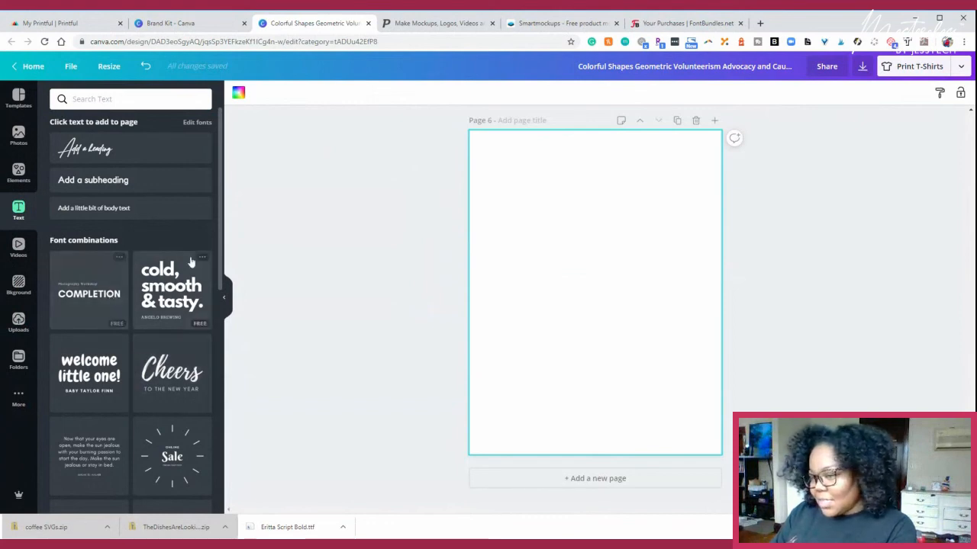
left_click(163, 285)
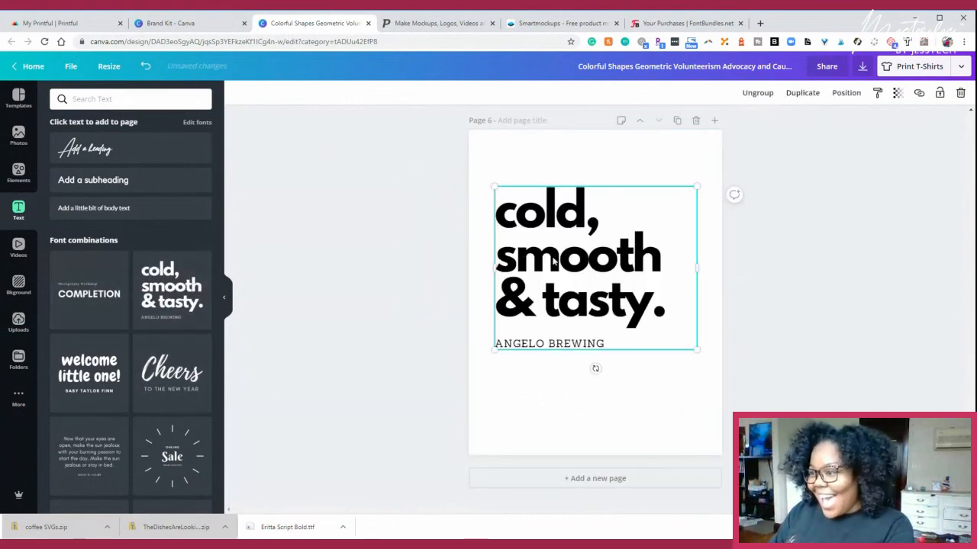
left_click_drag(507, 242, 553, 280)
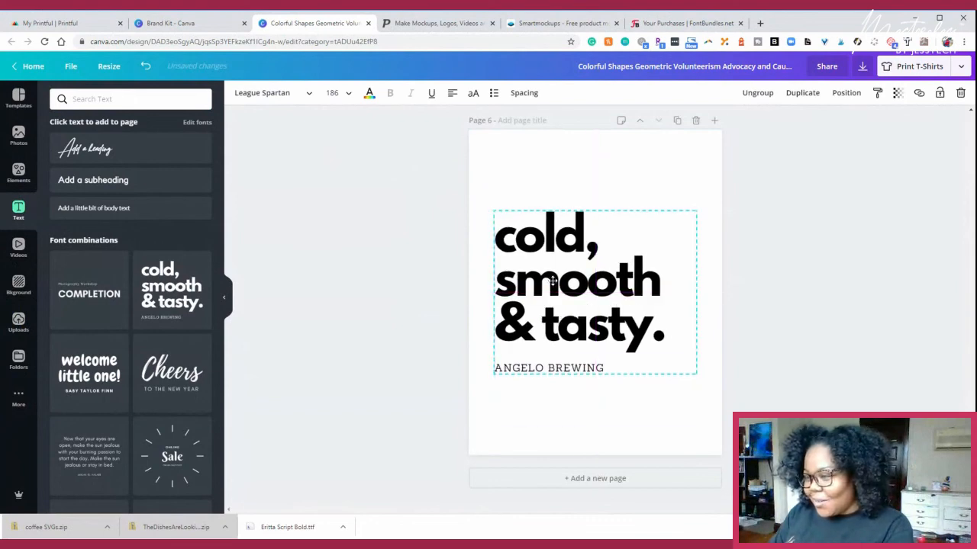
left_click(483, 272)
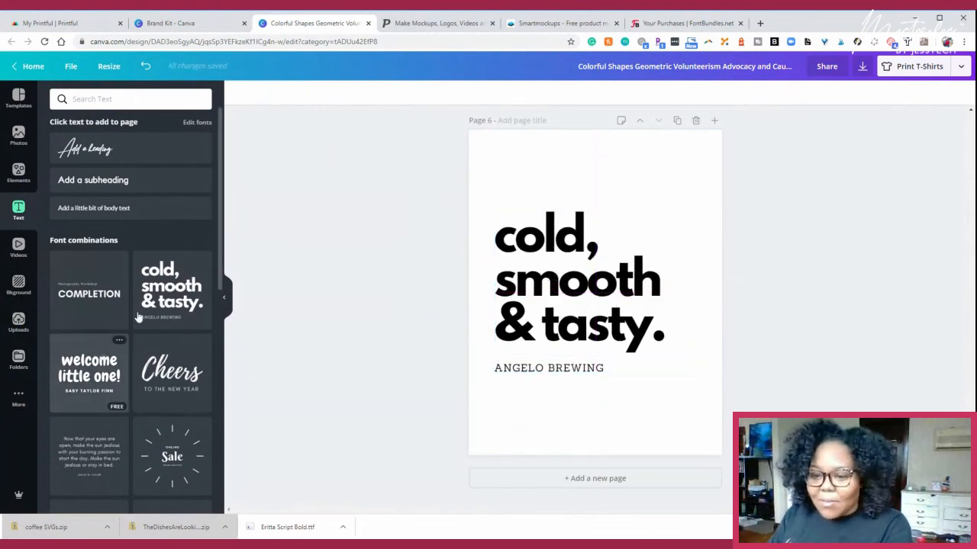
- Replace the "cold, smooth & tasty." heading on page 6 with "#Praynprep" and widen its text box beyond the page edge
left_click(593, 261)
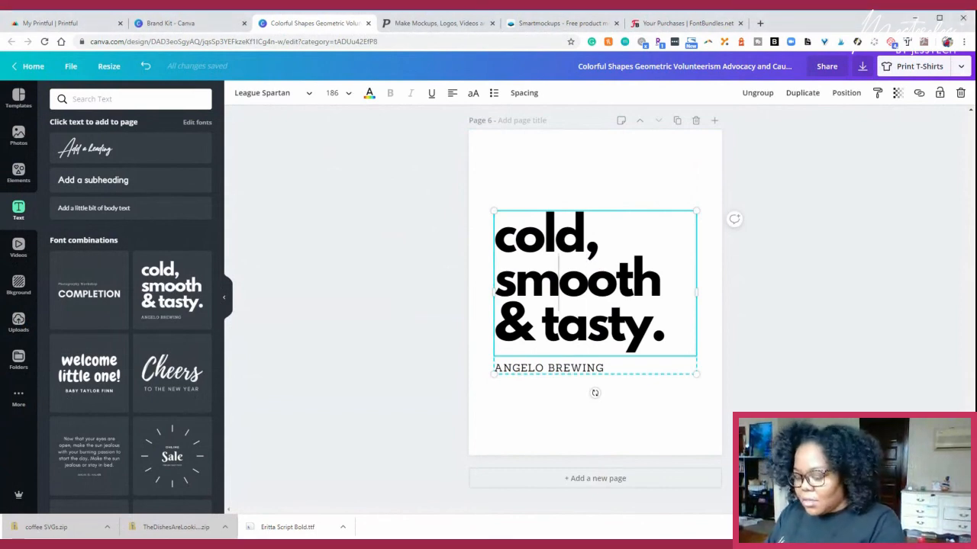
triple_click(559, 284)
type("#")
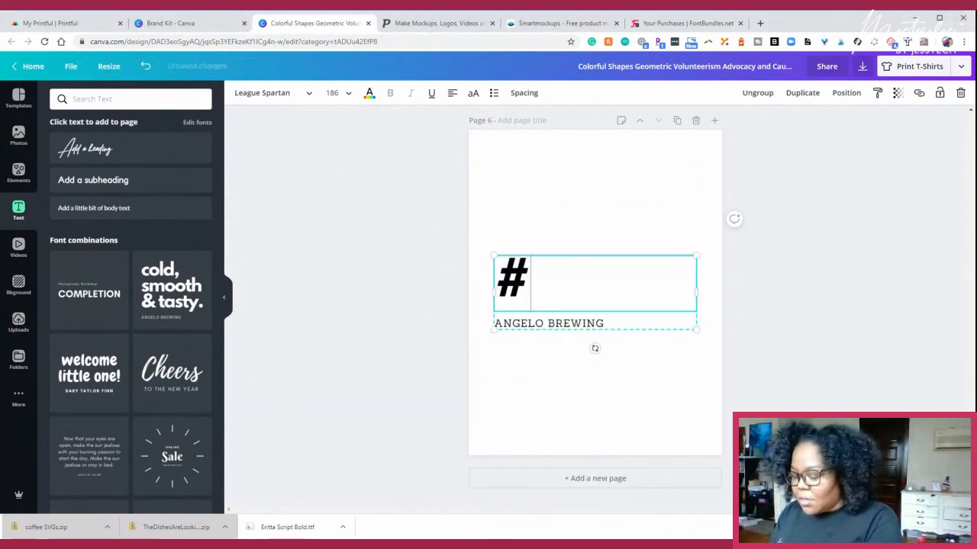
type("Pr")
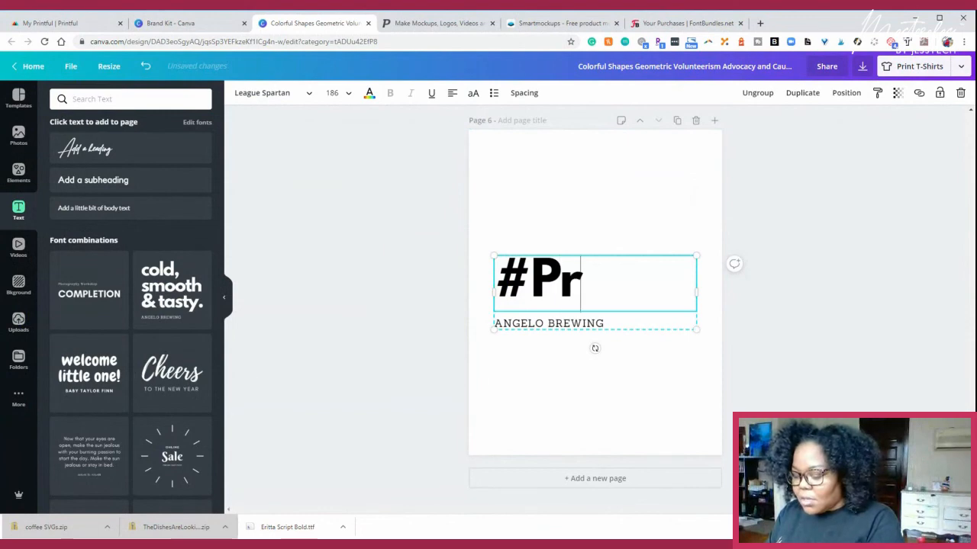
type("ay")
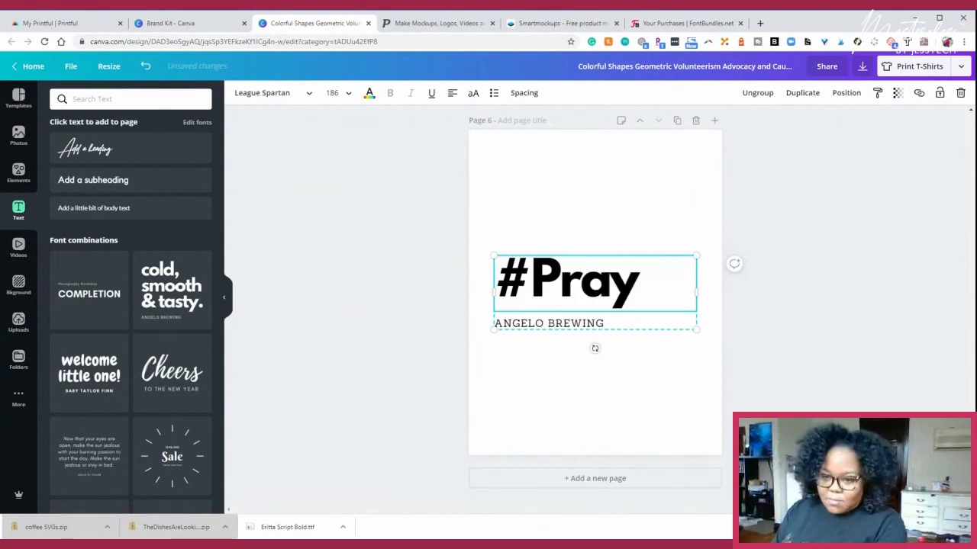
type("np")
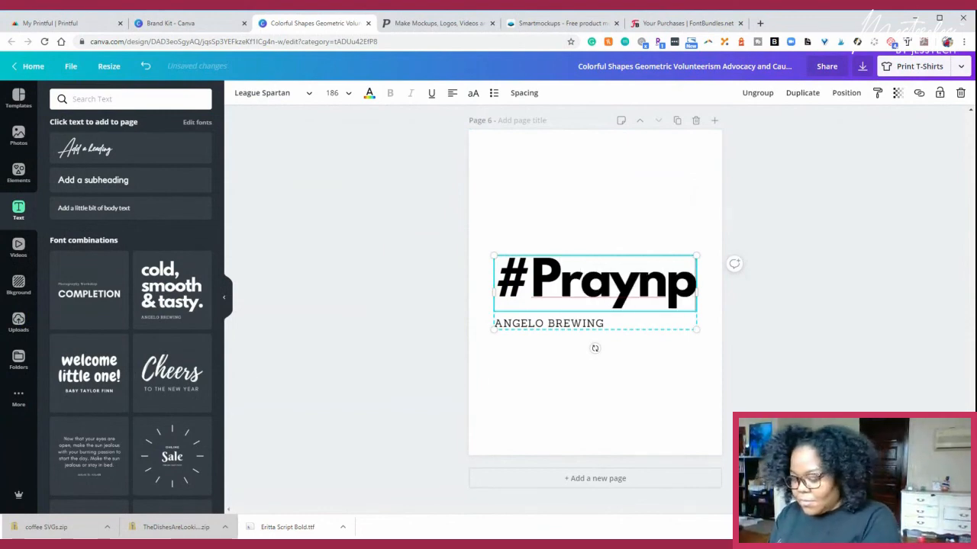
type("rep")
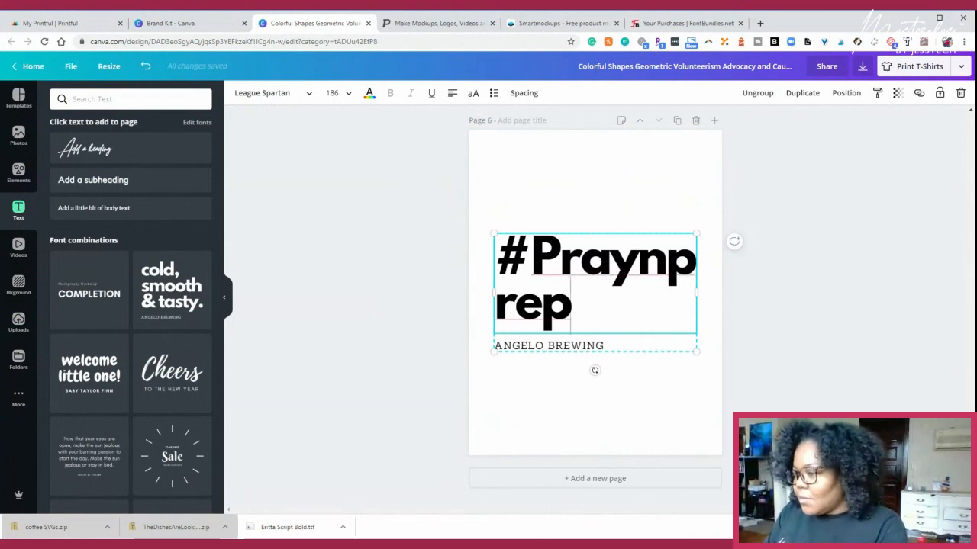
left_click_drag(494, 292, 426, 288)
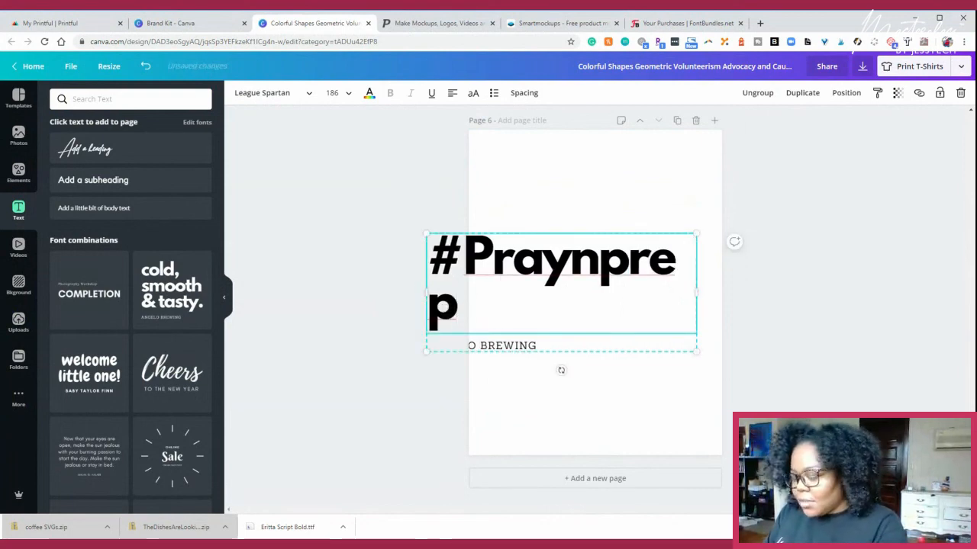
- Search the fonts for "cin" and try Alegreya Sans SC Black on the #Praynprep heading
key("ctrl+a")
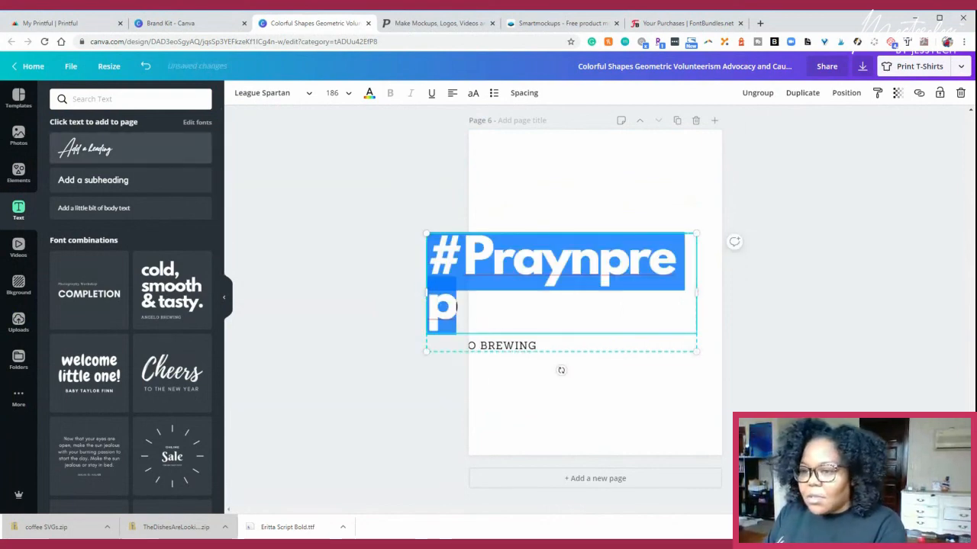
left_click(122, 99)
left_click(266, 94)
left_click(122, 99)
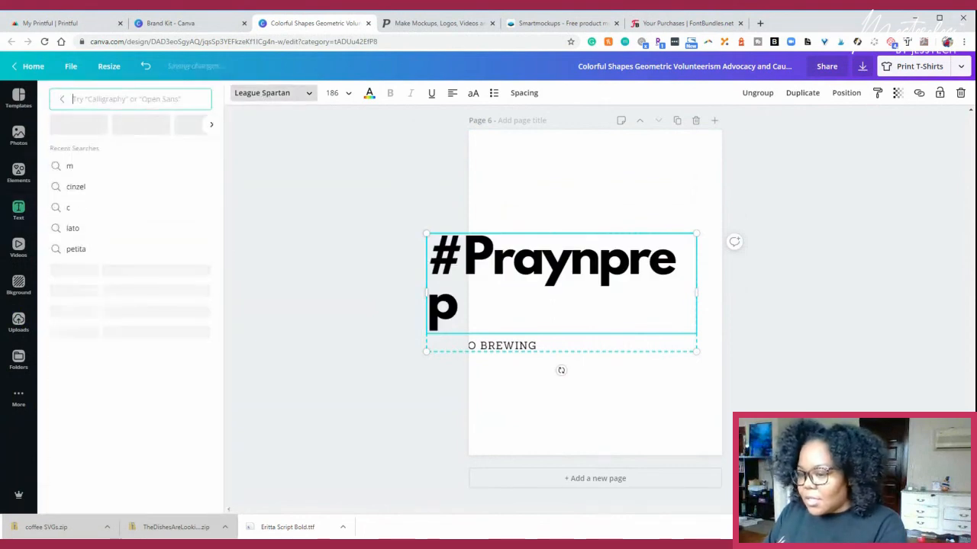
type("cin")
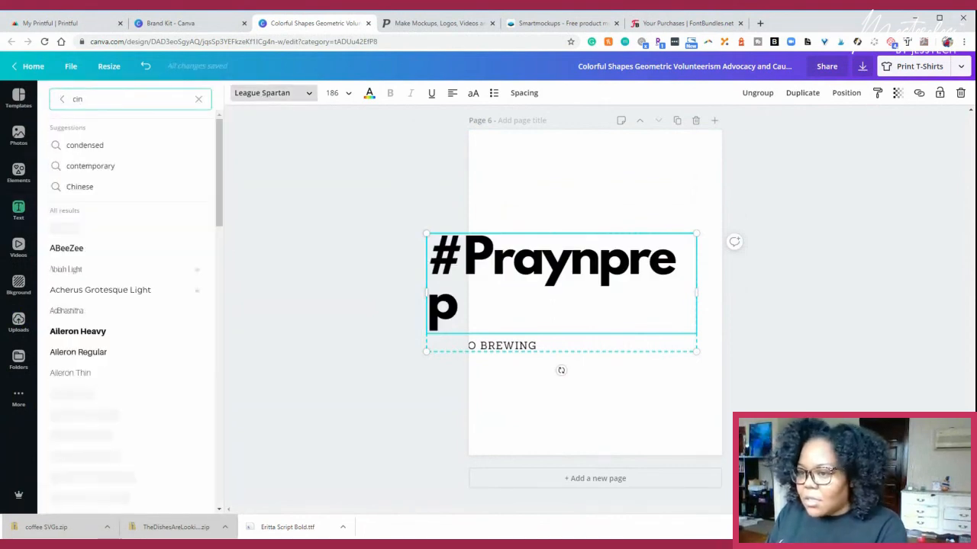
scroll(154, 398, "down", 1)
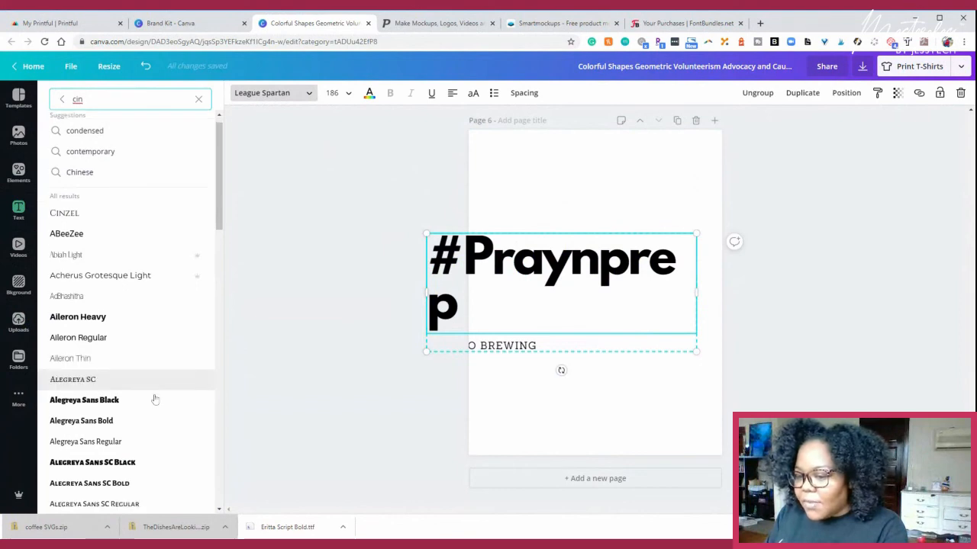
scroll(154, 398, "down", 2)
left_click(120, 372)
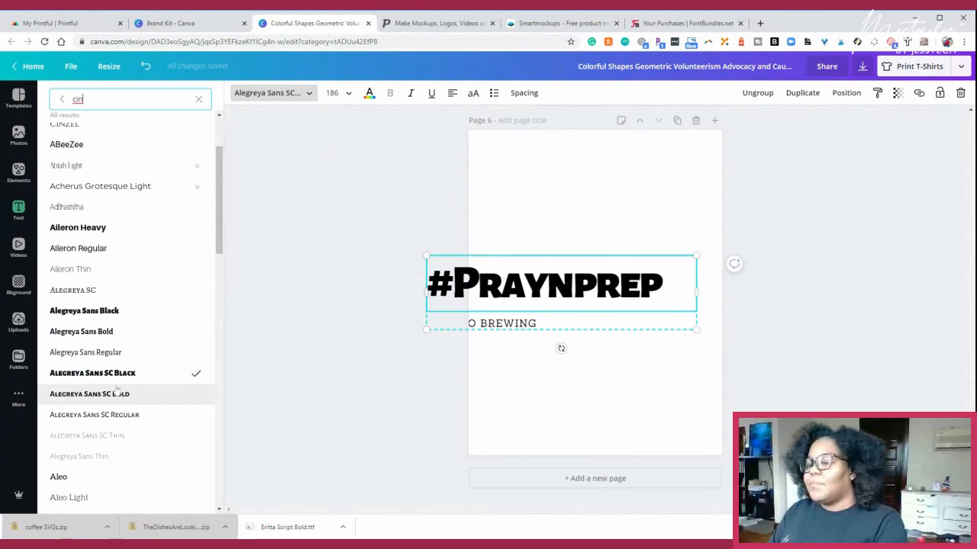
scroll(135, 338, "down", 3)
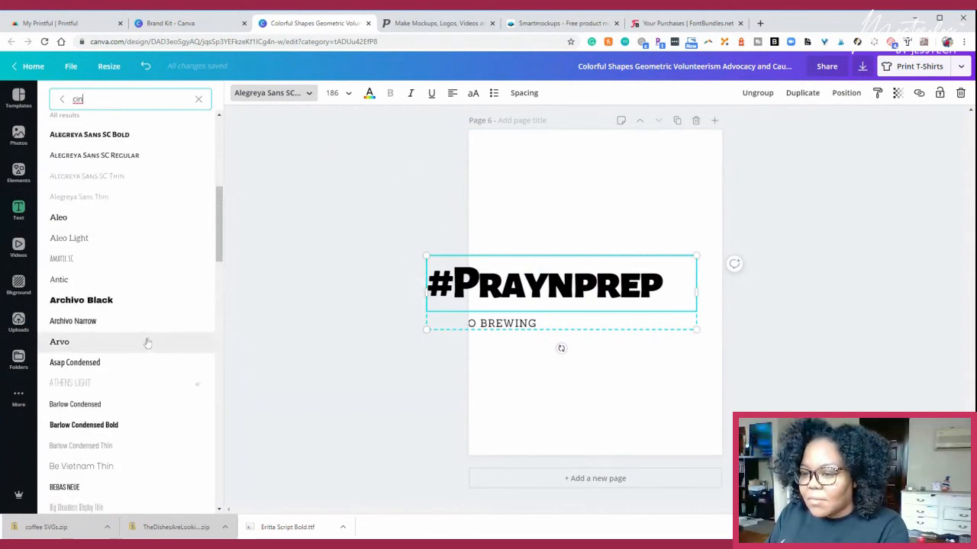
scroll(149, 344, "up", 4)
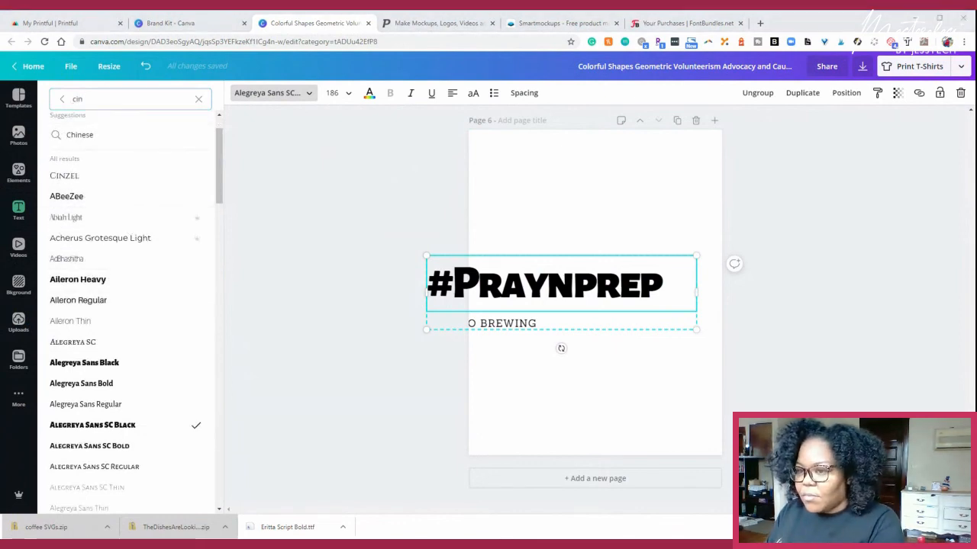
- Find the Abril Fatface font by searching for "abr", apply it to the #Praynprep heading and make the text uppercase
key("BackSpace")
key("BackSpace")
key("BackSpace")
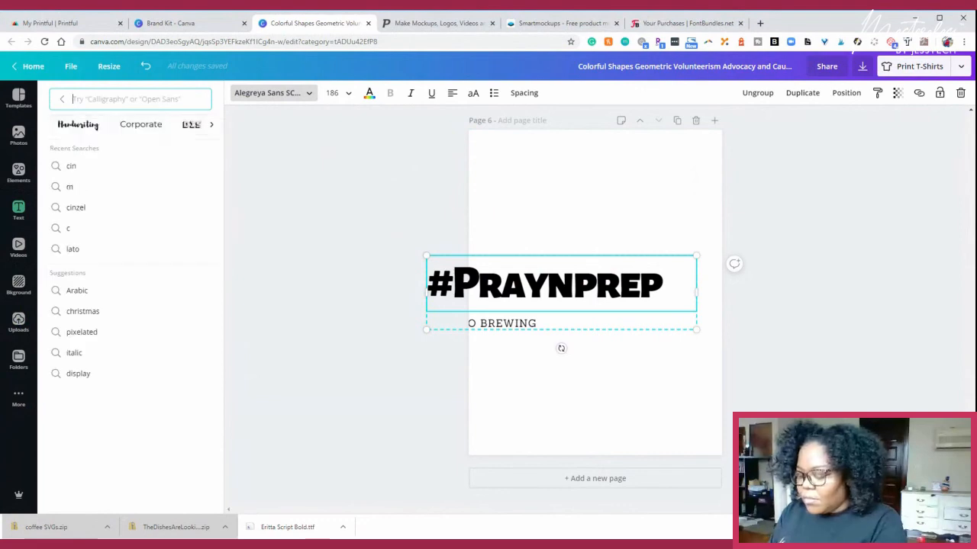
type("abr")
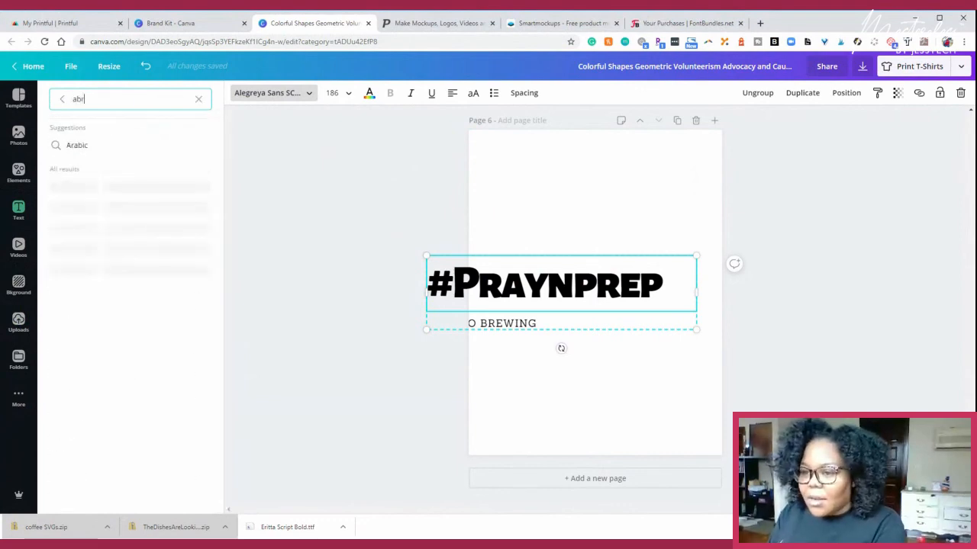
left_click(140, 211)
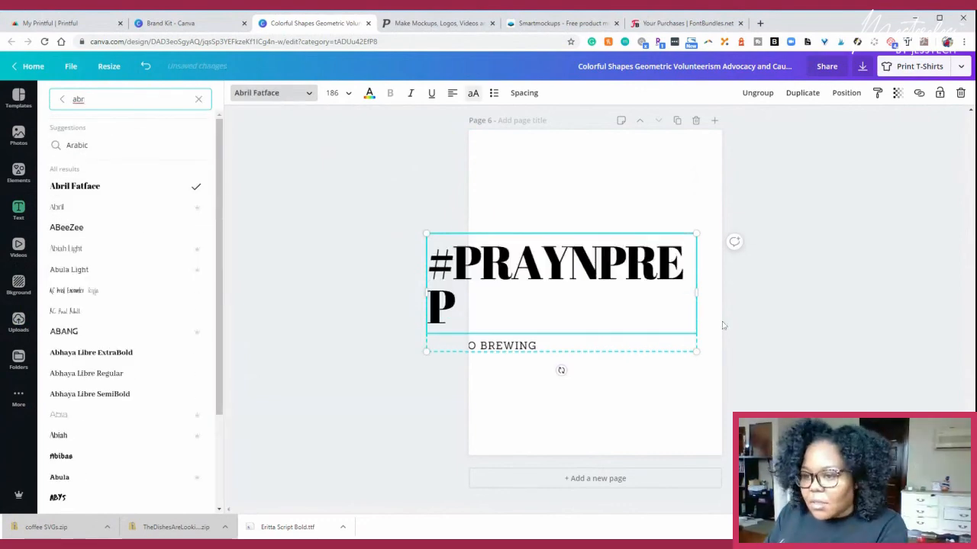
double_click(568, 264)
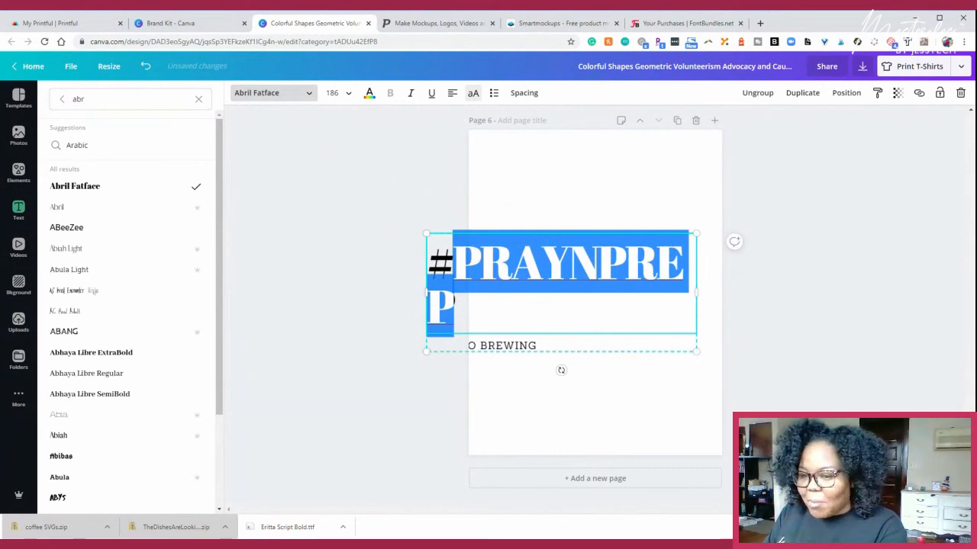
- Try font sizes 80 and 120 on the whole #PRAYNPREP heading
key("ctrl+a")
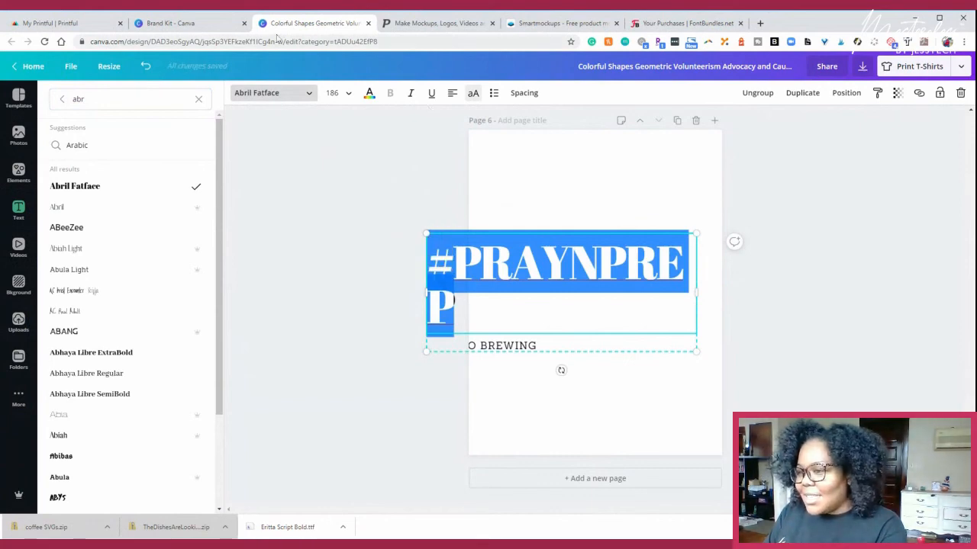
left_click(334, 92)
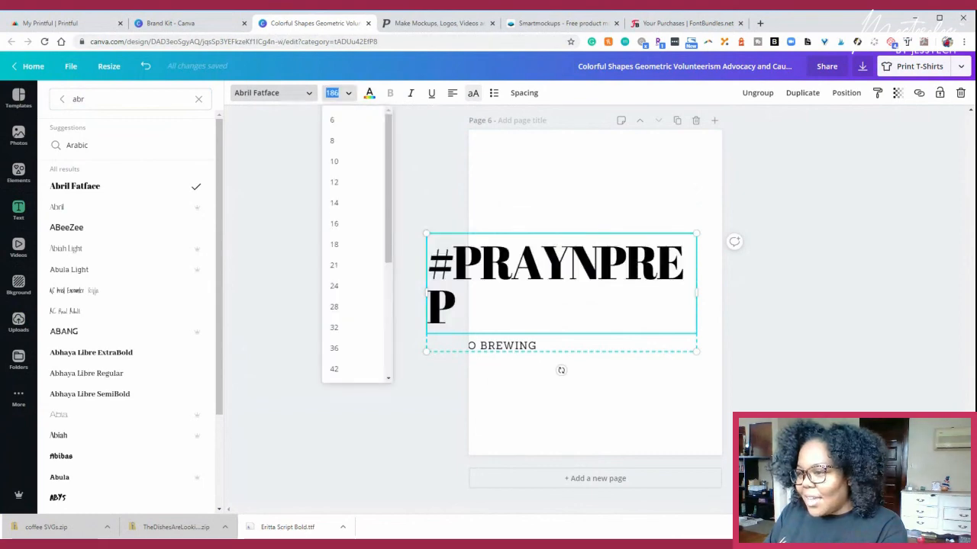
type("80")
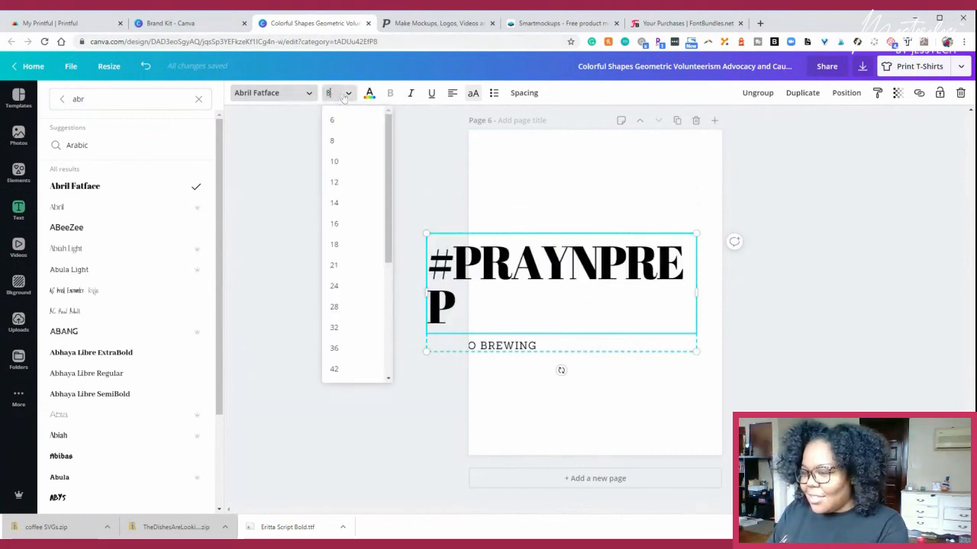
key("Return")
left_click(348, 94)
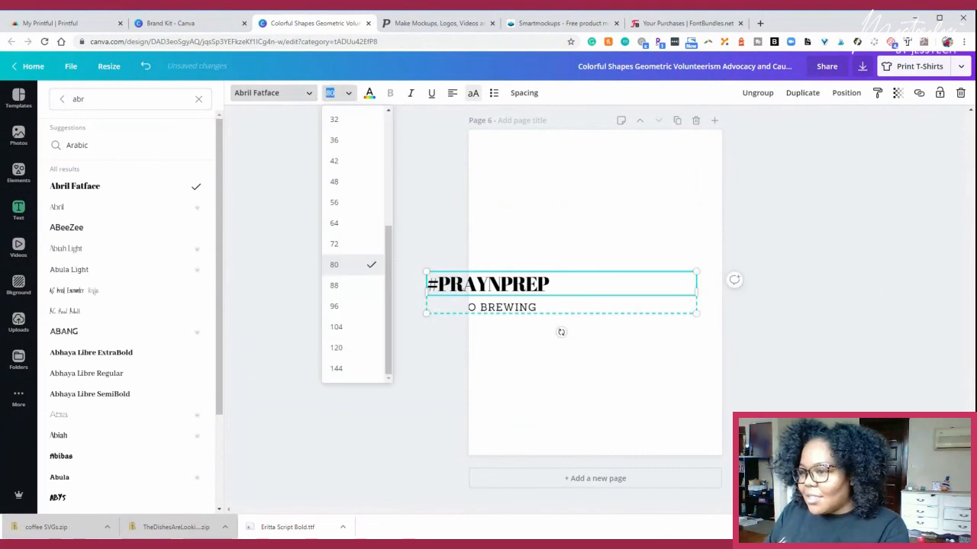
type("120")
key("Return")
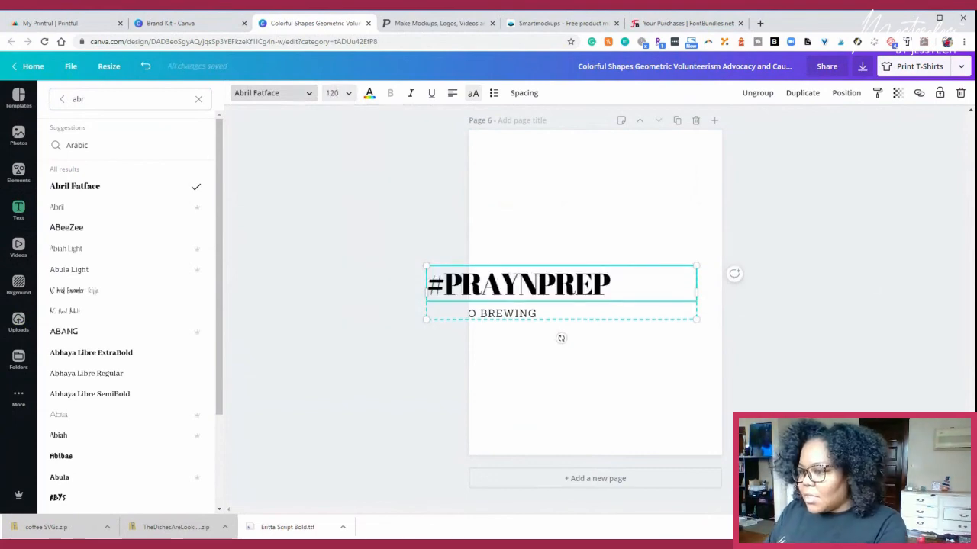
- Set the #PRAYNPREP heading's font size to 150
left_click(336, 93)
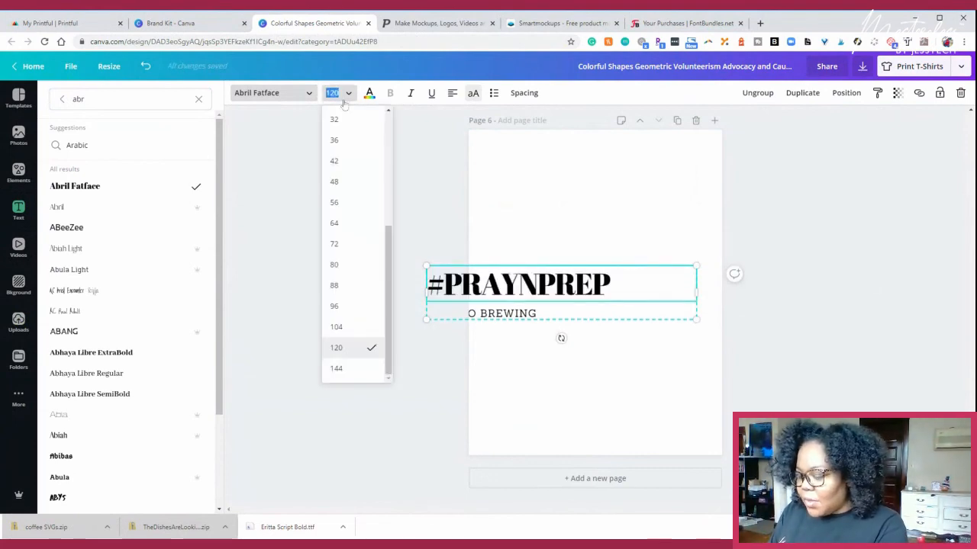
type("111")
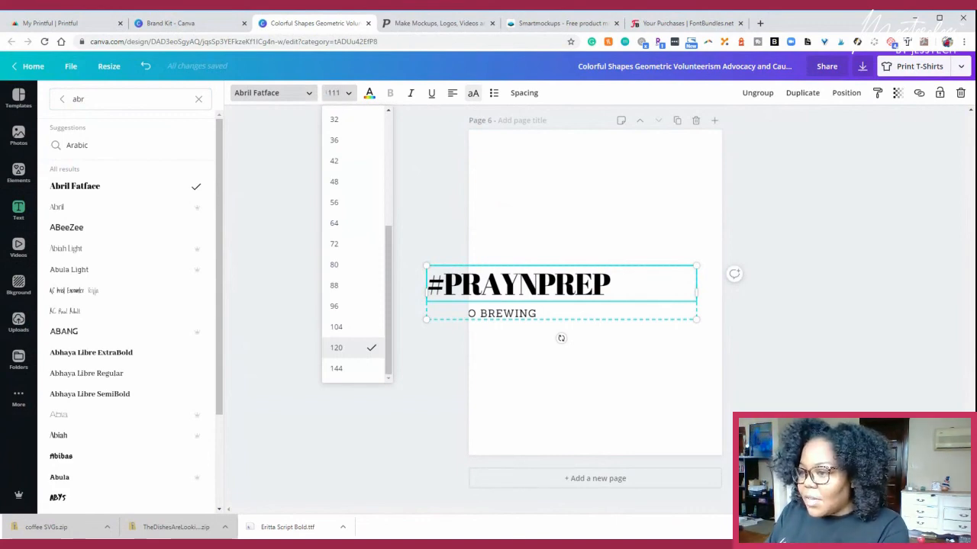
left_click_drag(342, 93, 324, 93)
key("BackSpace")
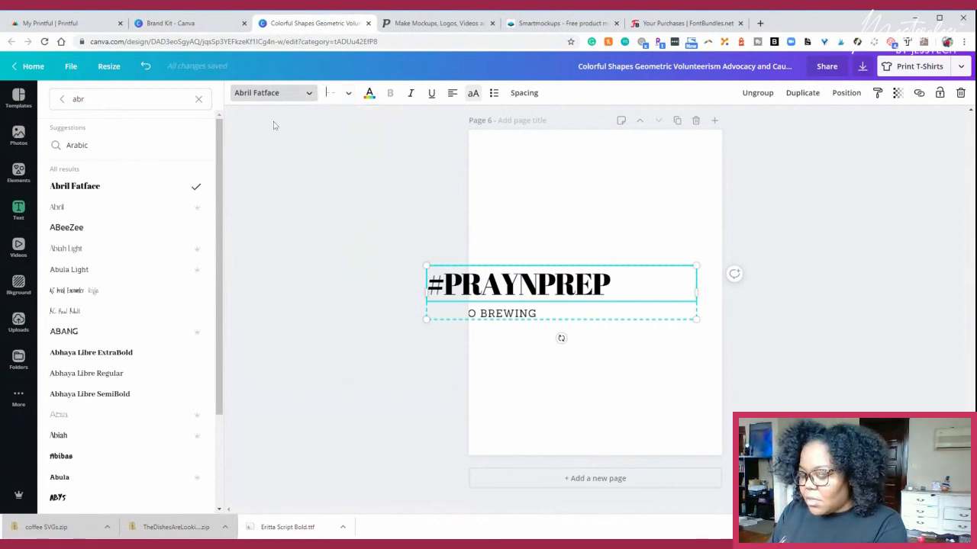
type("150")
key("Return")
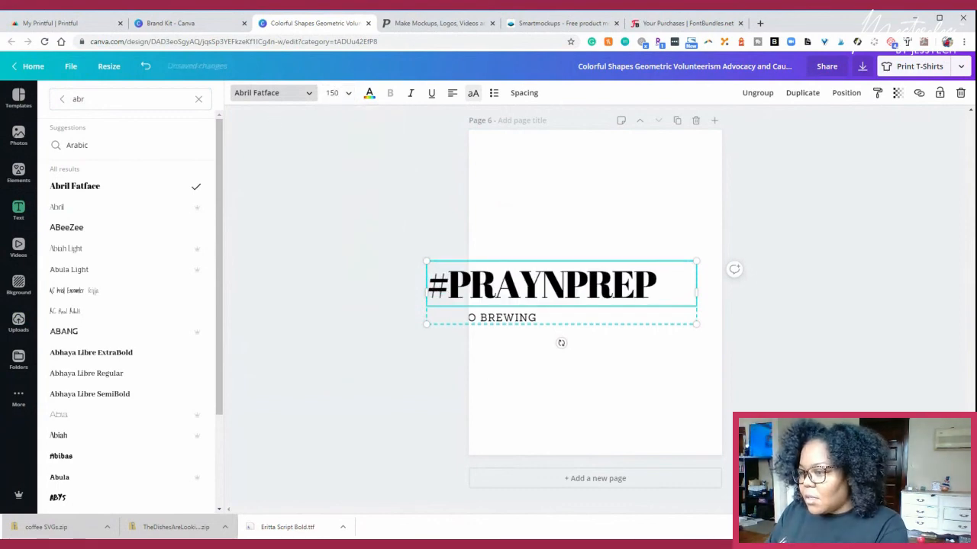
- Move the #PRAYNPREP text group fully onto page 6 and narrow its box to fit within the page width
left_click(285, 162)
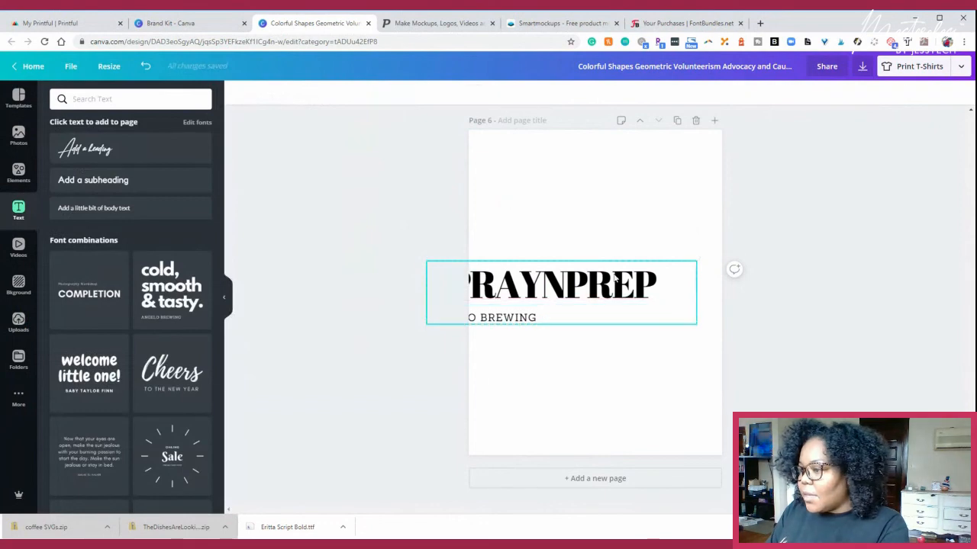
left_click_drag(570, 289, 631, 284)
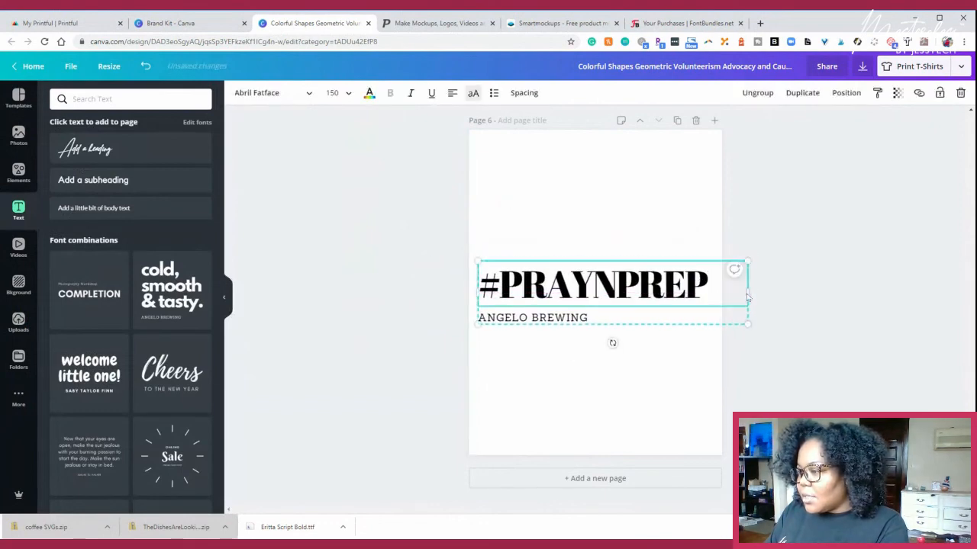
left_click_drag(749, 292, 716, 292)
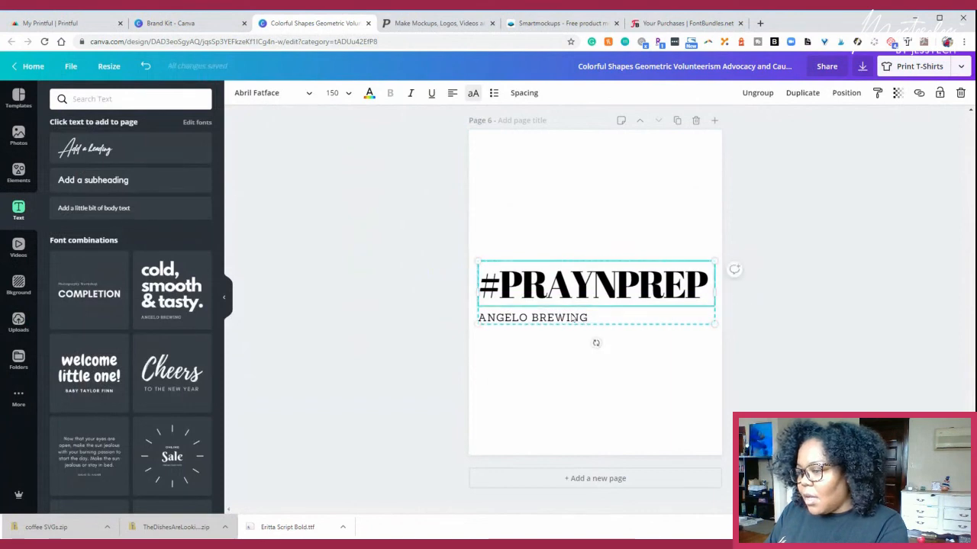
- Replace the "ANGELO BREWING" subtitle under the #PRAYNPREP heading with "GLOBAL GIRL"
left_click(574, 318)
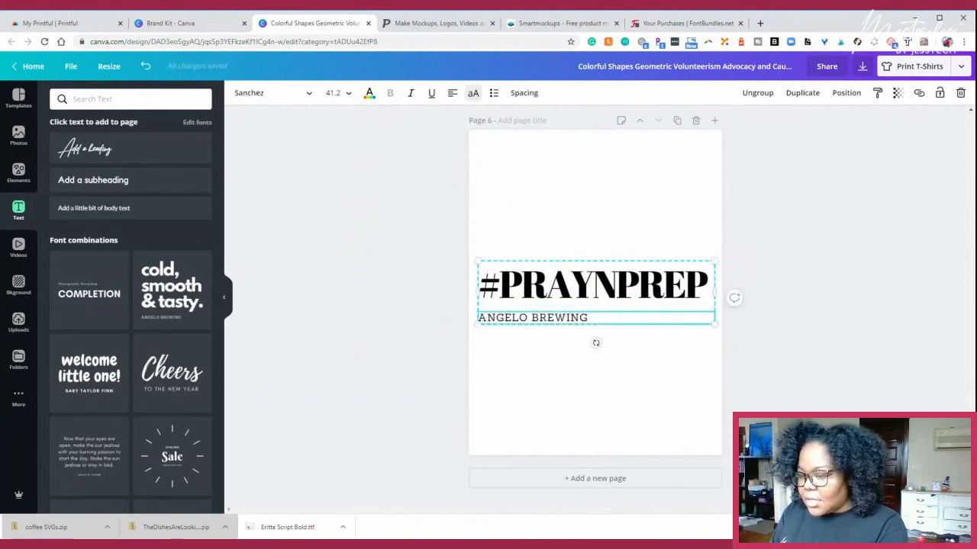
double_click(571, 318)
type("GLOBA")
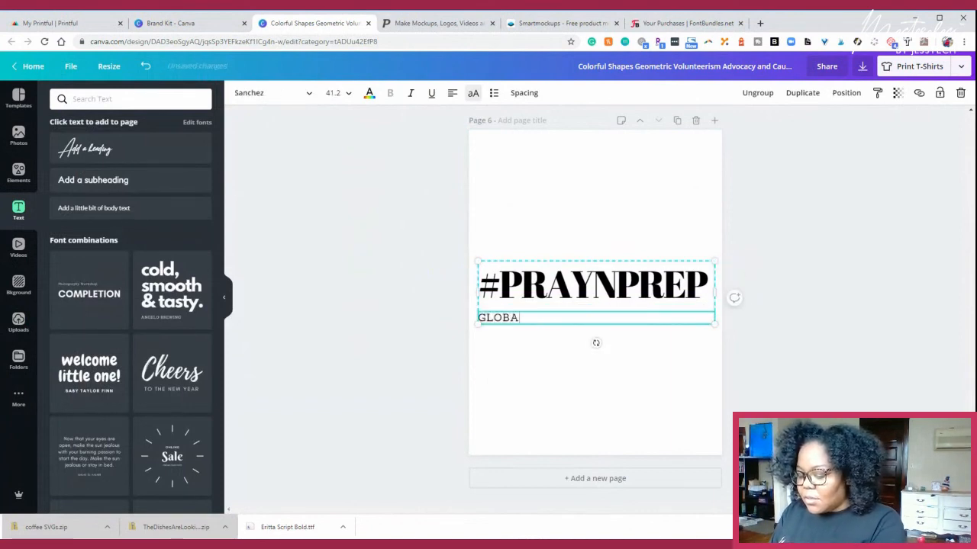
type("L GIRM")
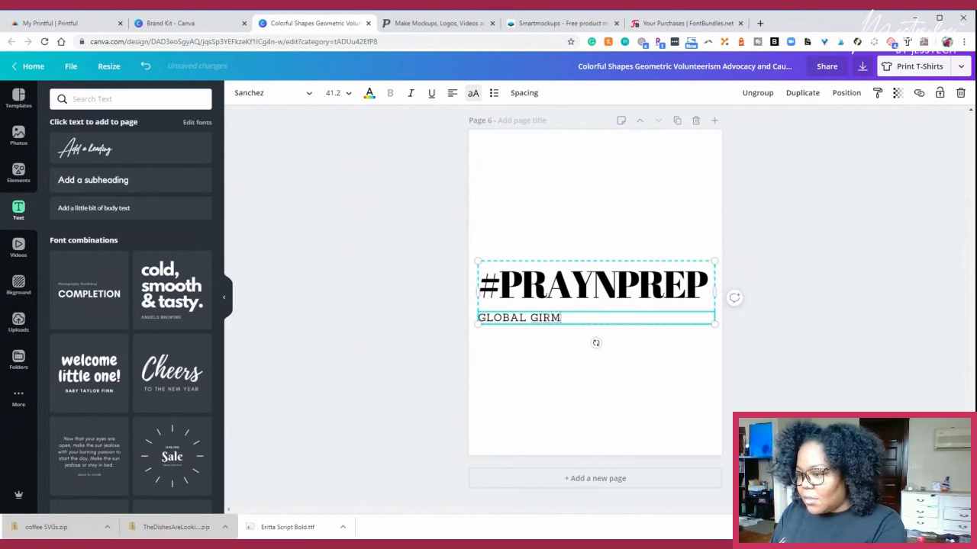
key("BackSpace")
type("L")
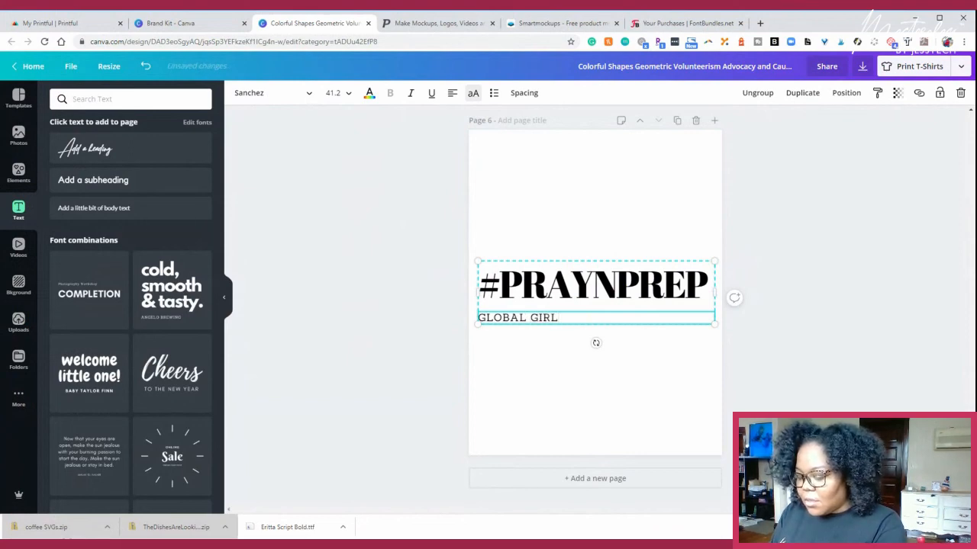
type(" MINIST")
key("BackSpace")
key("BackSpace")
key("BackSpace")
key("BackSpace")
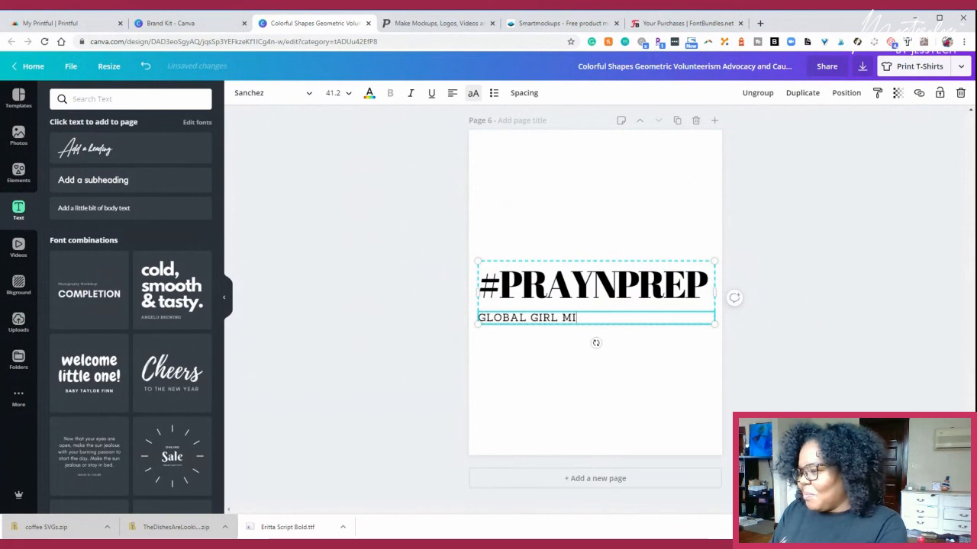
key("BackSpace")
key("BackSpace")
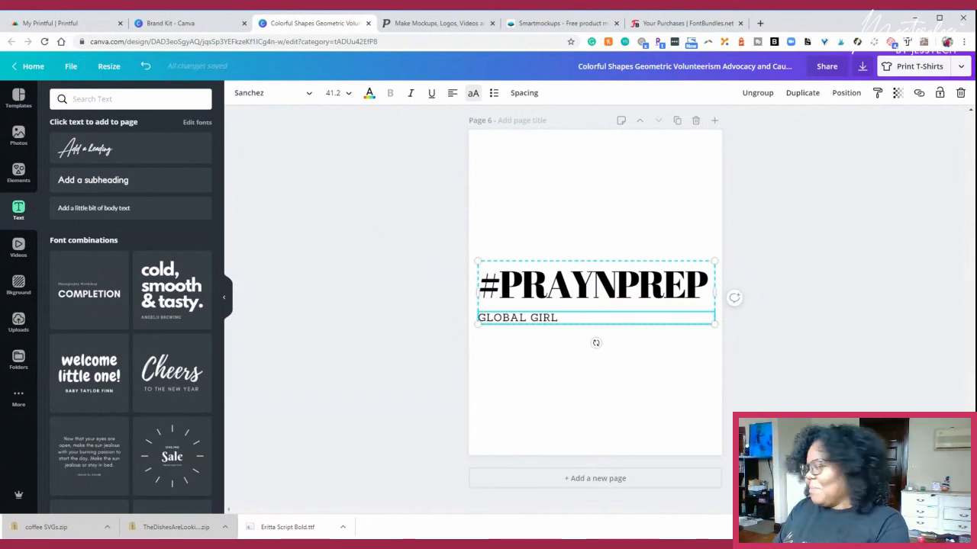
- Enlarge the #PRAYNPREP text group on page 6 slightly, bringing the heading to font size 152
left_click(436, 254)
left_click(483, 275)
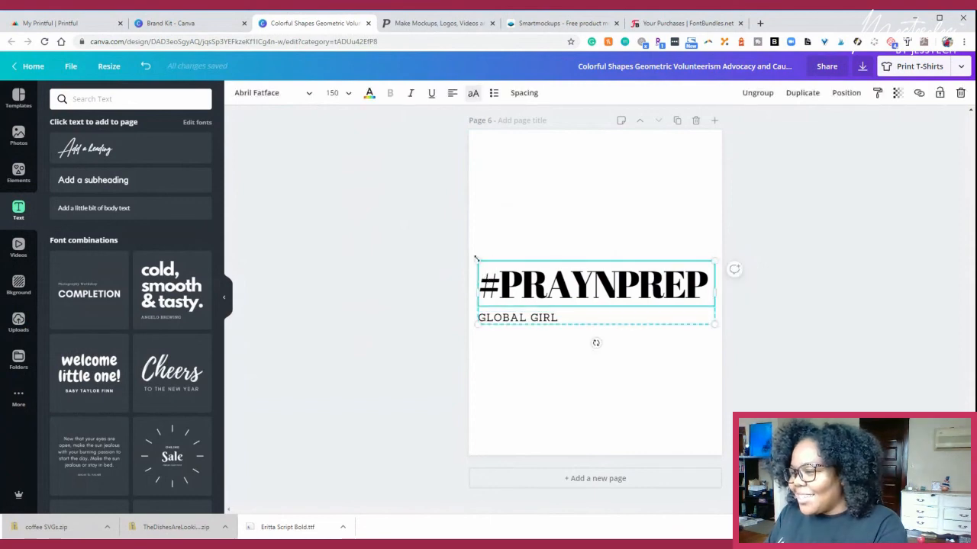
left_click_drag(477, 261, 479, 259)
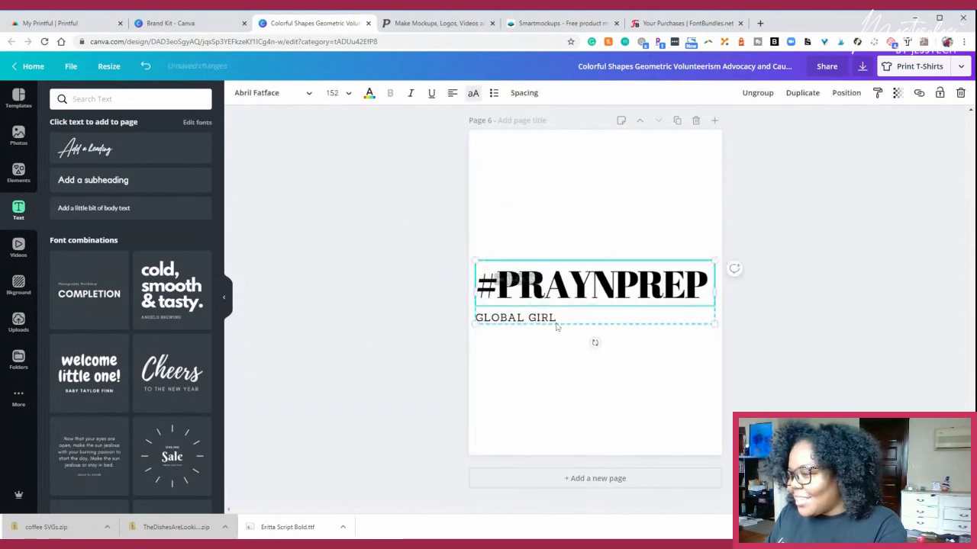
- Replace the "GLOBAL GIRL" subtitle under the #PRAYNPREP heading with "PRAY WITHOUT CEASING"
left_click(566, 322)
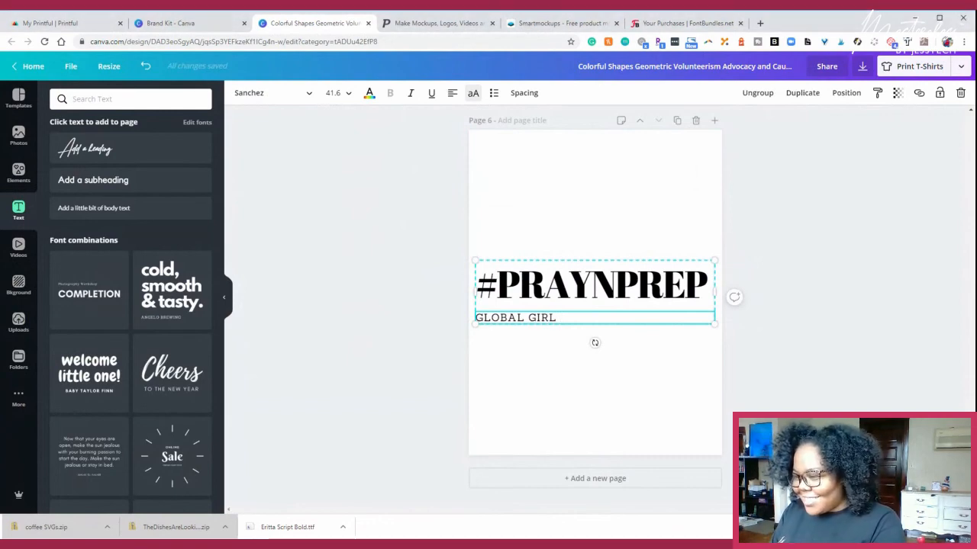
key("ctrl+a")
type("P")
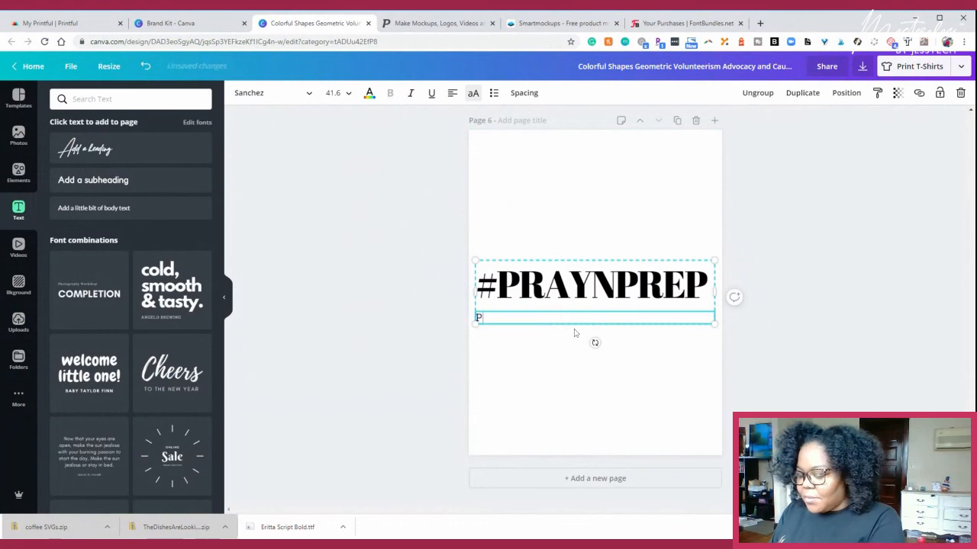
type("RAY WITH ")
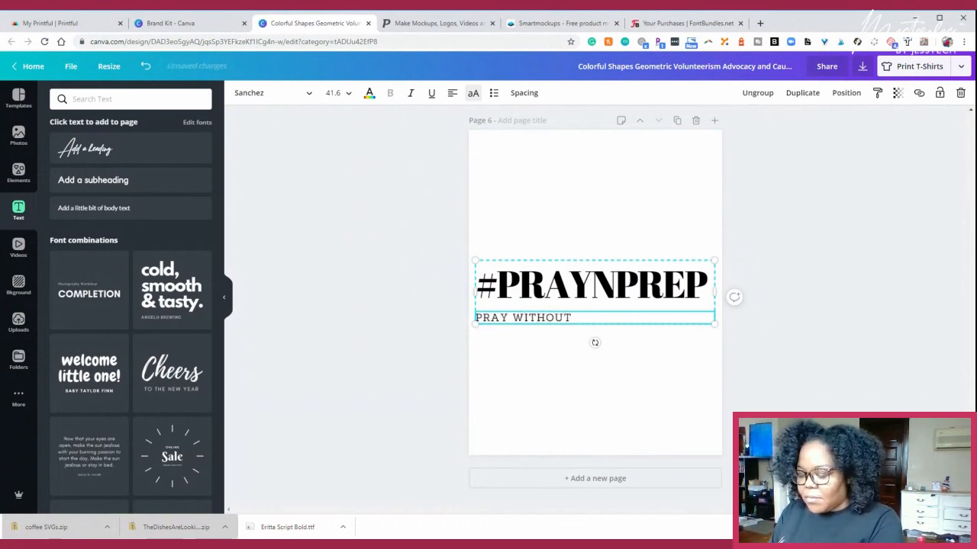
type("OUT CEA")
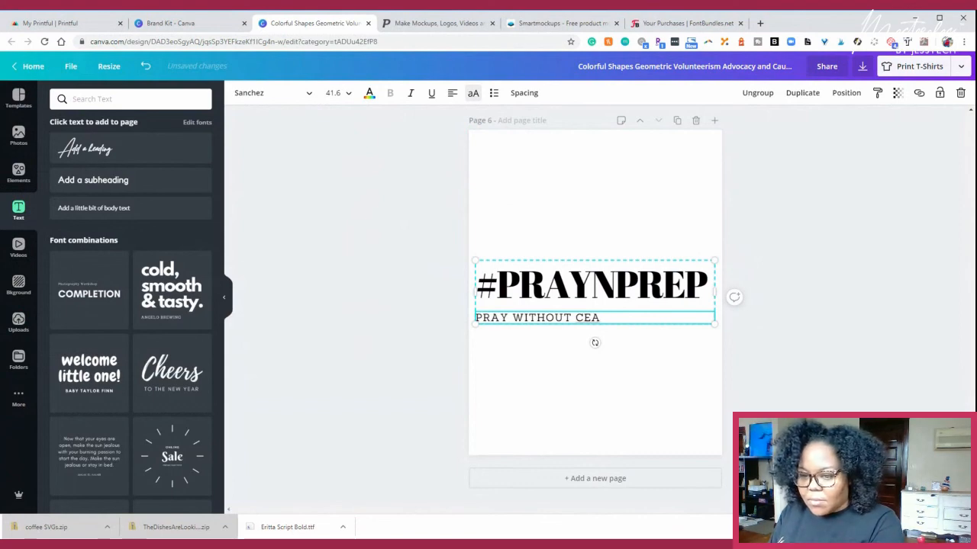
type("SING")
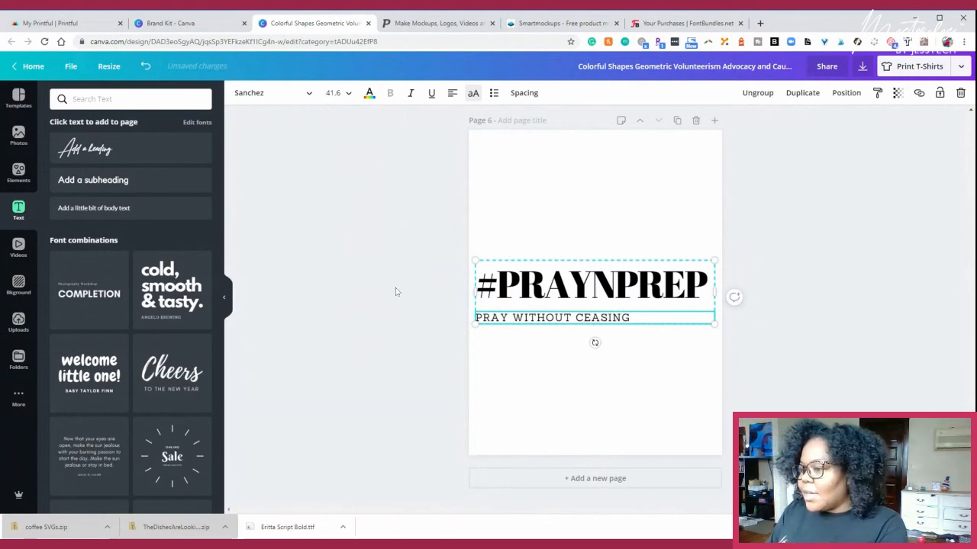
left_click(396, 292)
left_click_drag(648, 313, 645, 295)
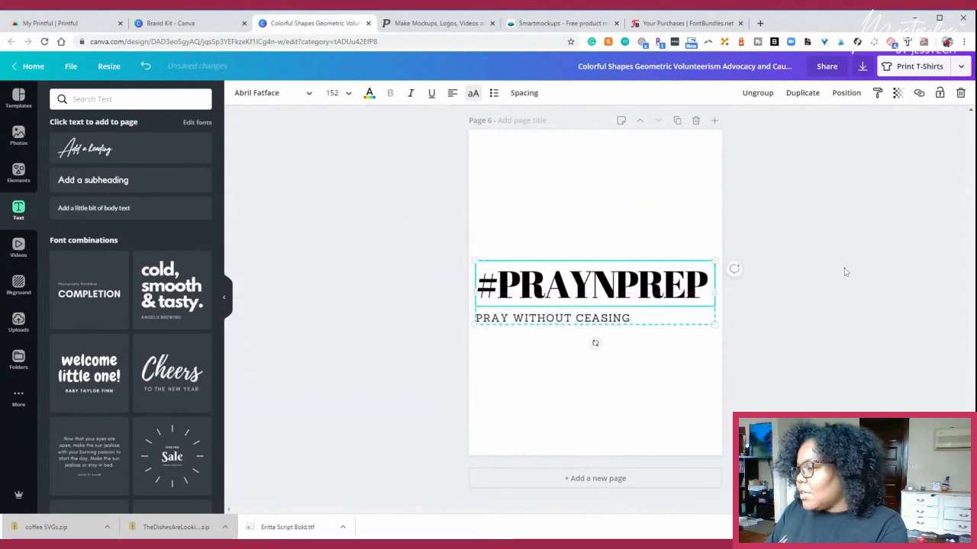
left_click(834, 272)
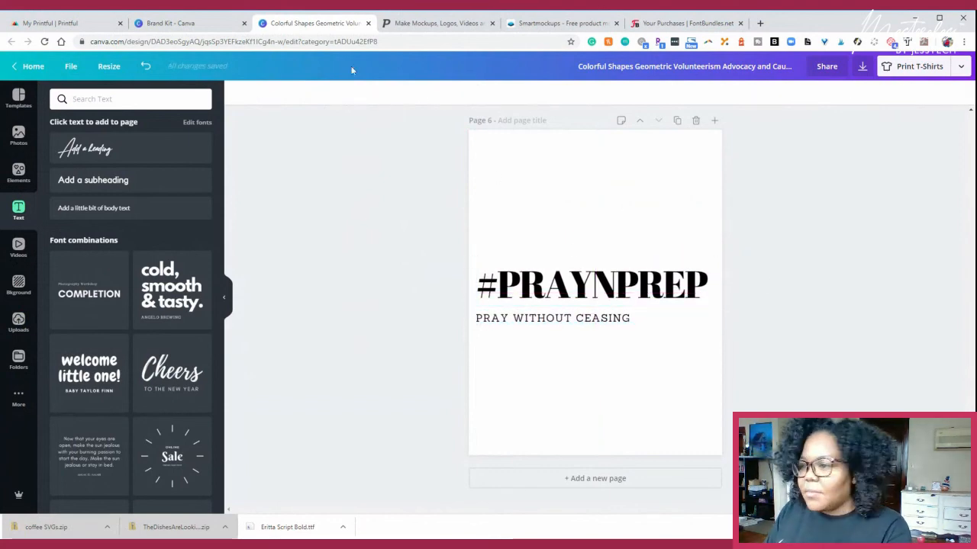
- Move the "#Jess Do It" text on page 5 slightly up to the vertical centre of the page
scroll(425, 247, "up", 5)
scroll(434, 242, "up", 3)
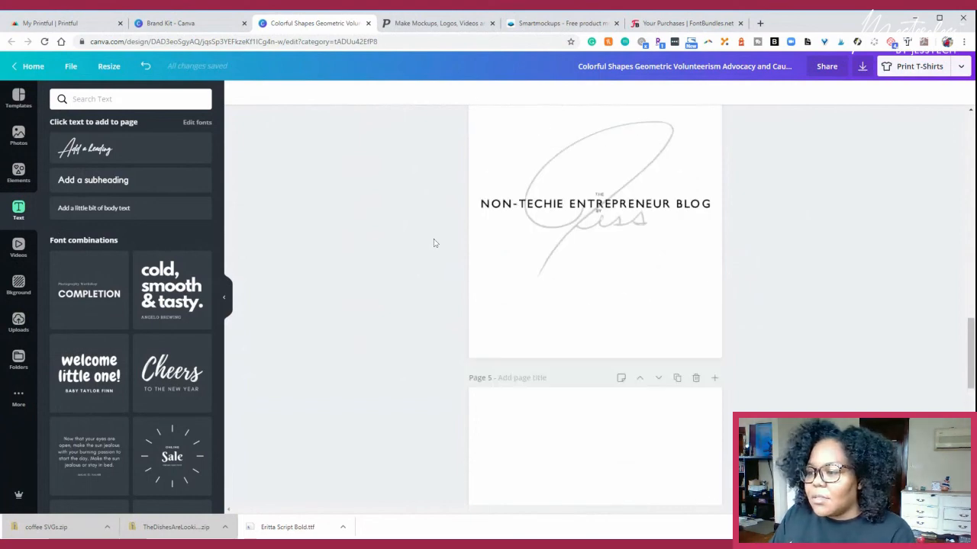
scroll(434, 242, "down", 3)
left_click(637, 358)
mouse_move(637, 360)
left_mouse_down()
mouse_move(624, 337)
mouse_move(633, 362)
mouse_move(633, 343)
mouse_move(638, 353)
left_mouse_up()
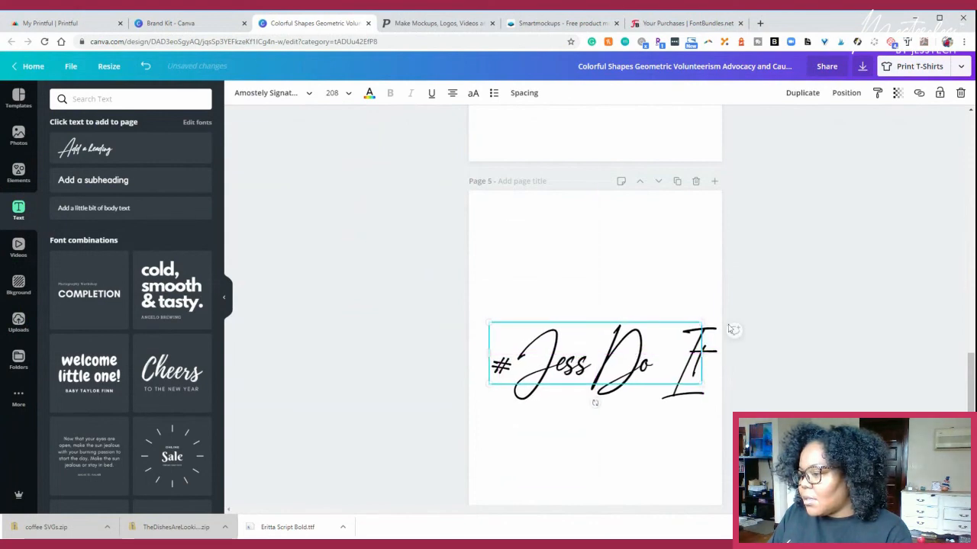
left_click(828, 241)
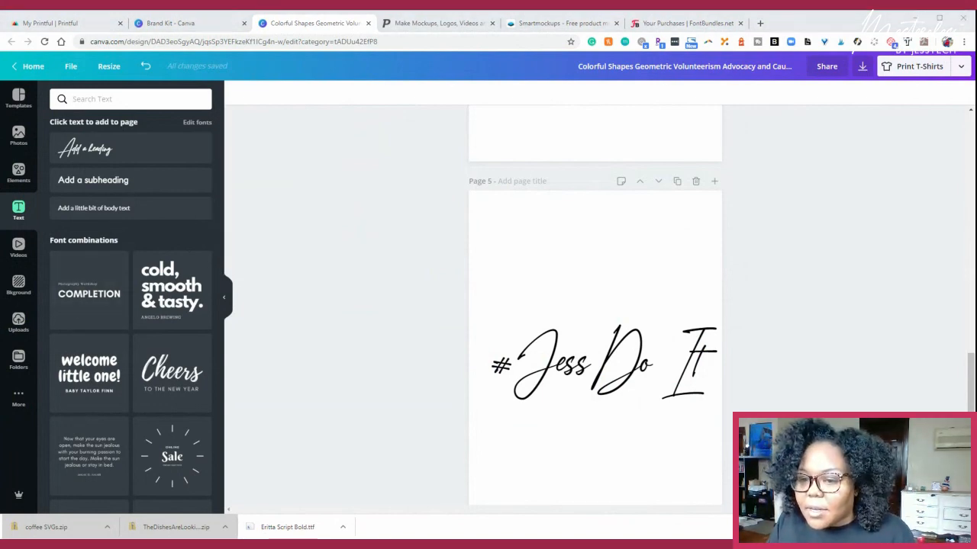
- Add a blank page 7 after the #PRAYNPREP page
scroll(656, 340, "down", 5)
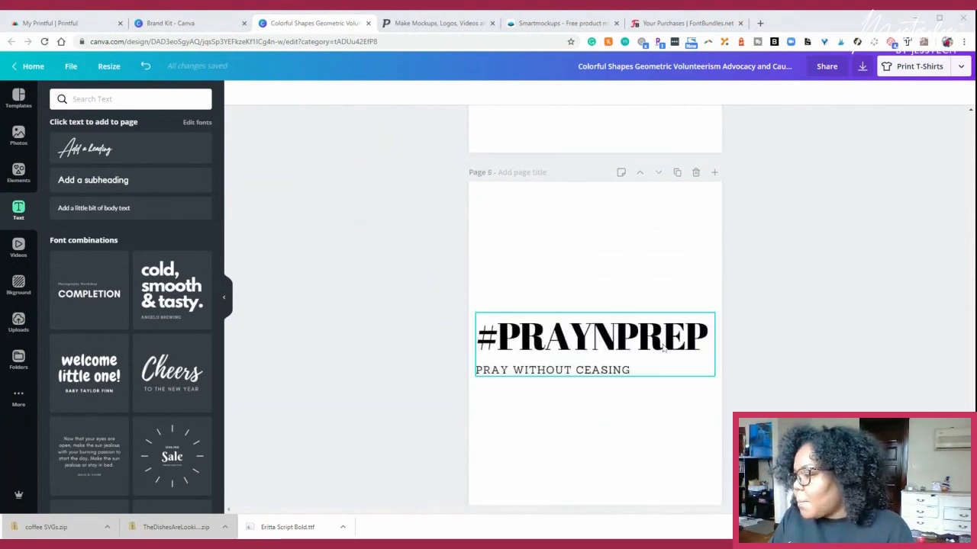
left_click(603, 480)
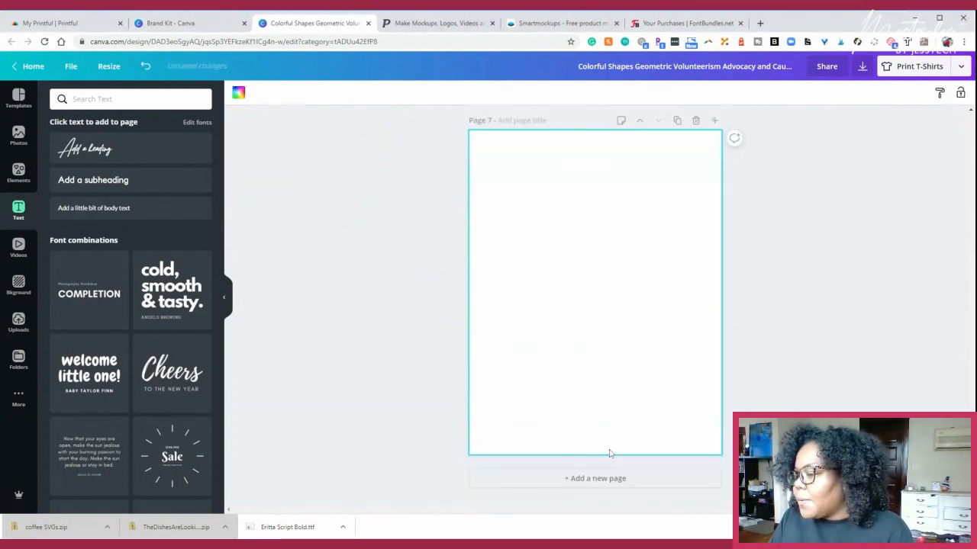
scroll(562, 243, "up", 5)
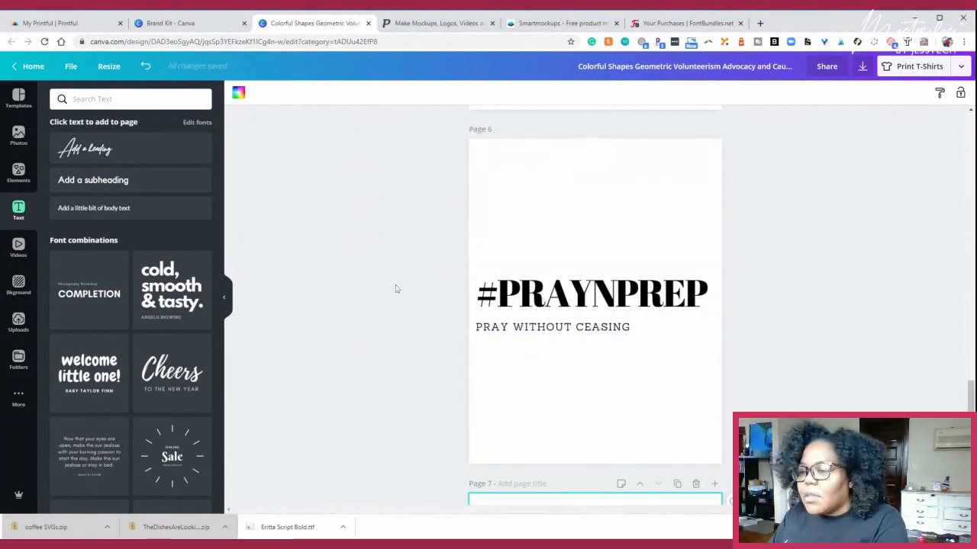
scroll(399, 297, "up", 5)
scroll(563, 359, "down", 10)
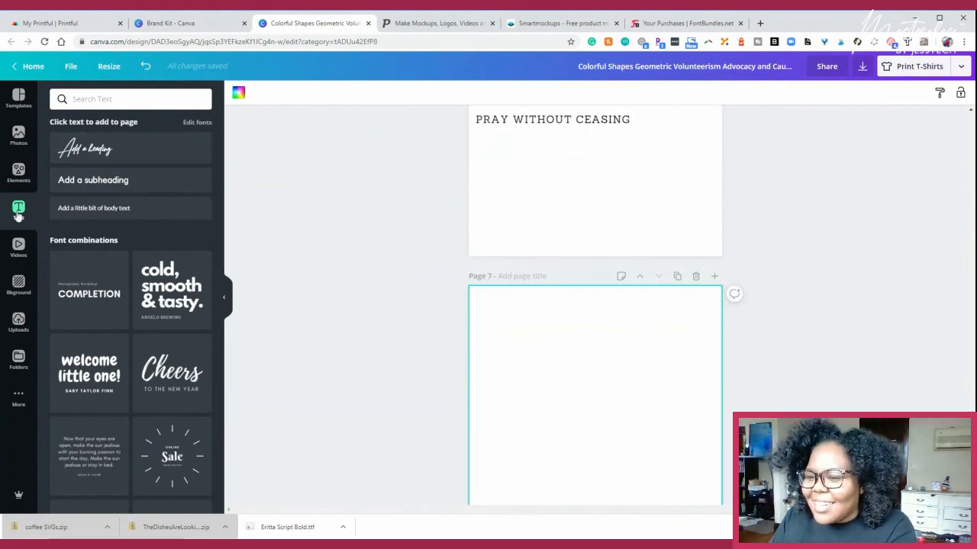
- Insert the "Cheers to the new year" font combination on page 7 and enlarge it to the full page width
scroll(163, 283, "down", 3)
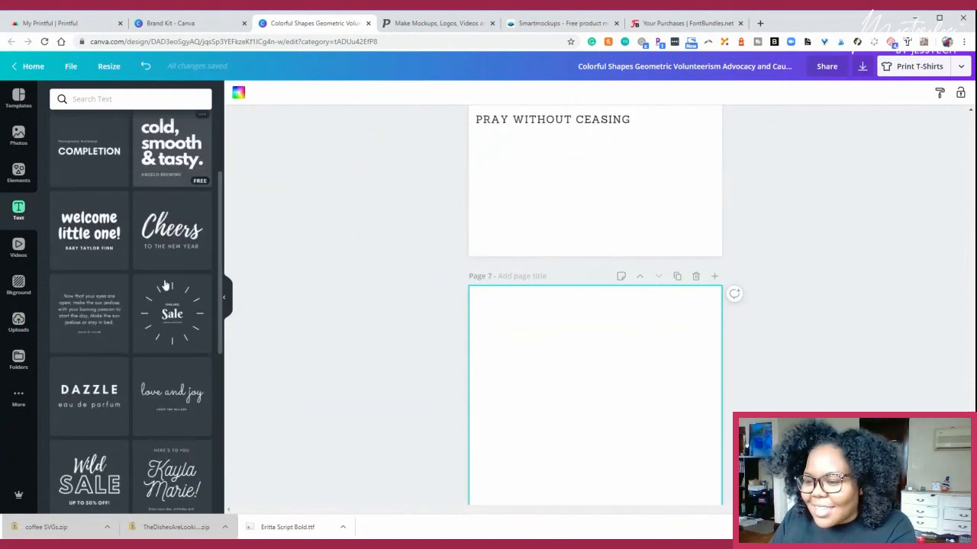
left_click(172, 218)
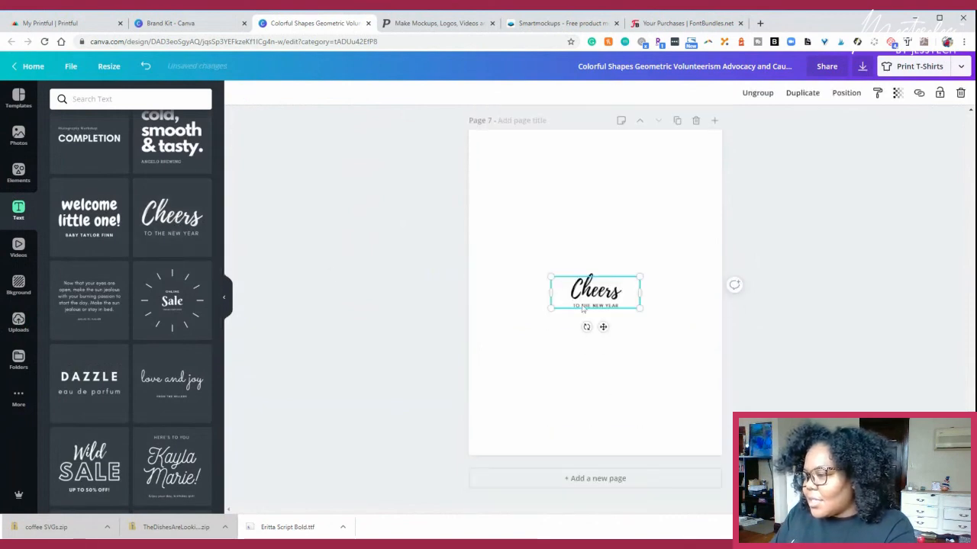
left_click_drag(549, 308, 609, 291)
left_click_drag(710, 334, 723, 341)
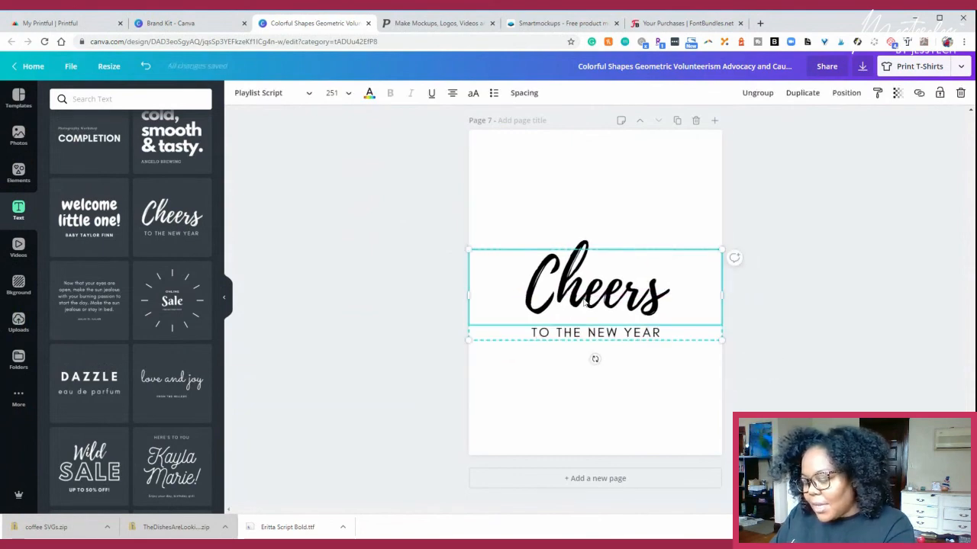
- Replace the "Cheers" script heading with "Hey Pretty Girl"
double_click(664, 289)
type("Hey")
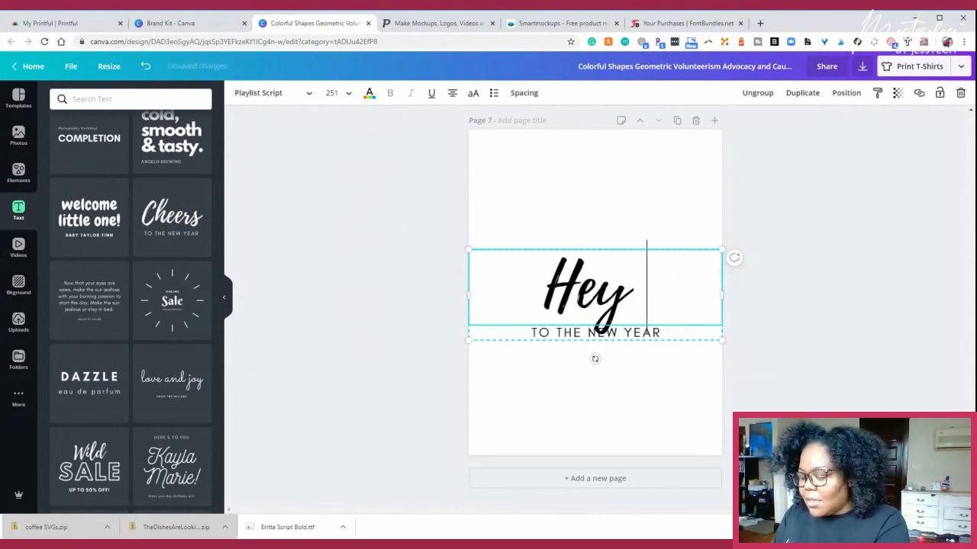
type(" Pretty")
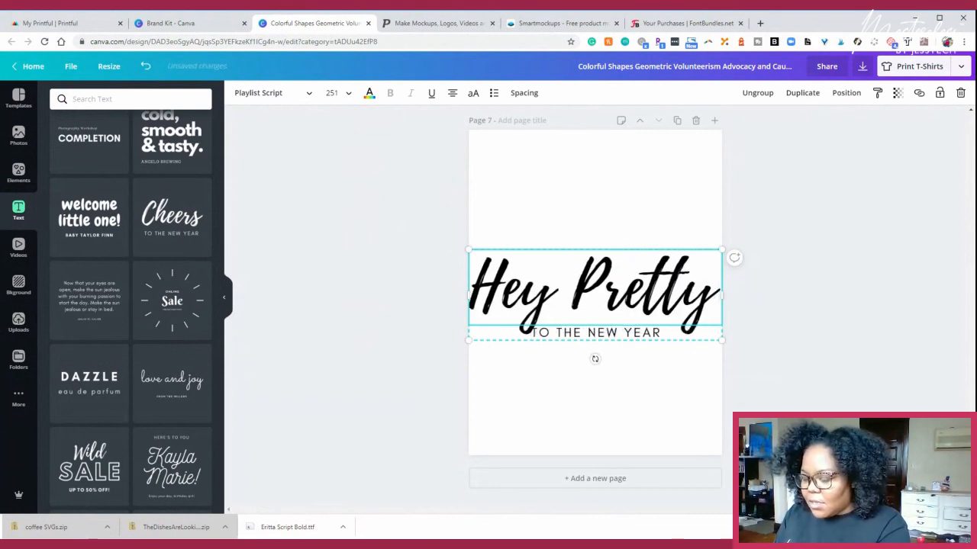
type(" Girl")
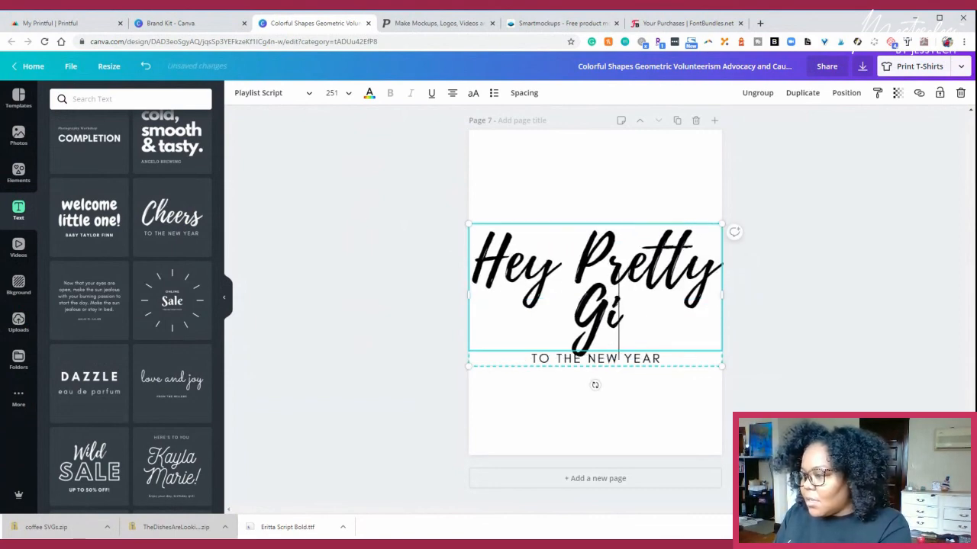
left_click(847, 290)
- Replace the "TO THE NEW YEAR" subtitle with "#SALTY"
left_click(633, 364)
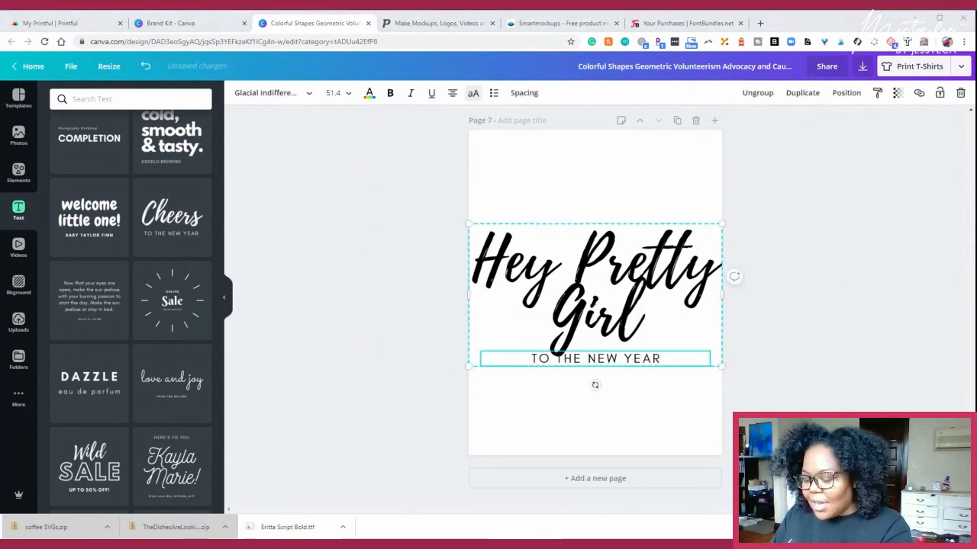
left_click(641, 358)
key("ctrl+a")
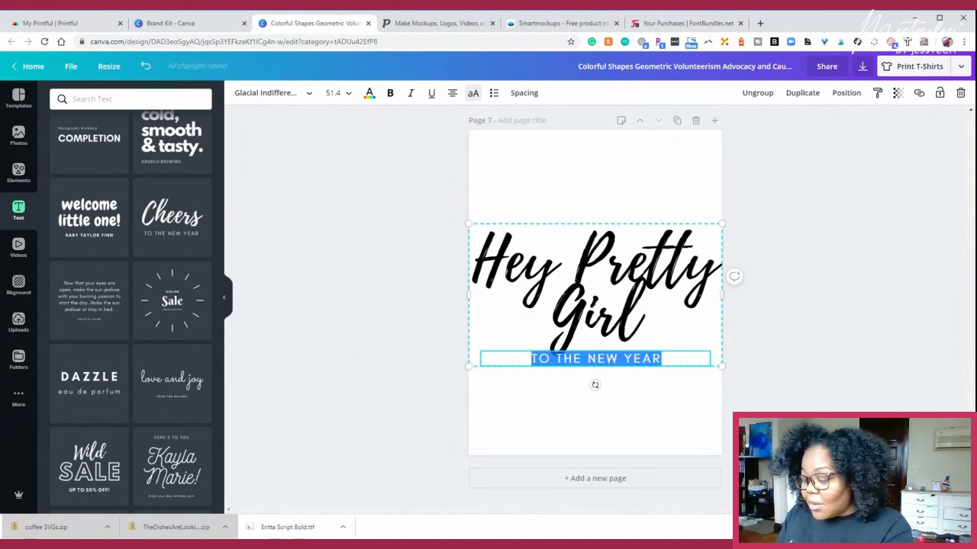
type("#S")
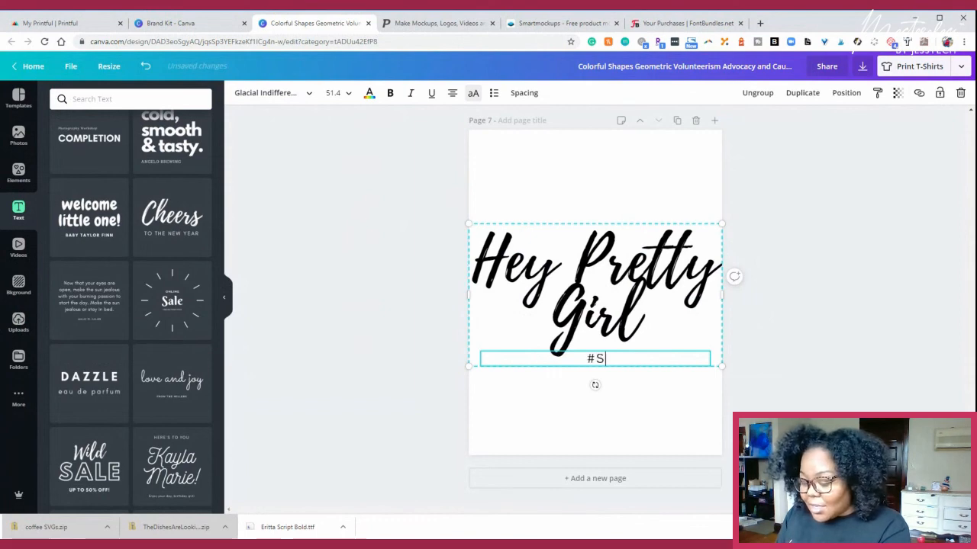
type("ALTY")
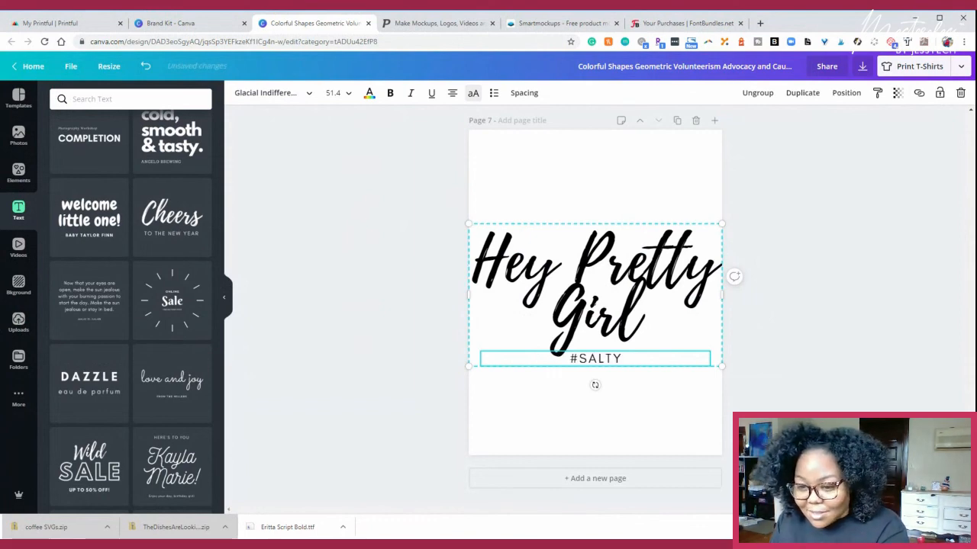
left_click(862, 318)
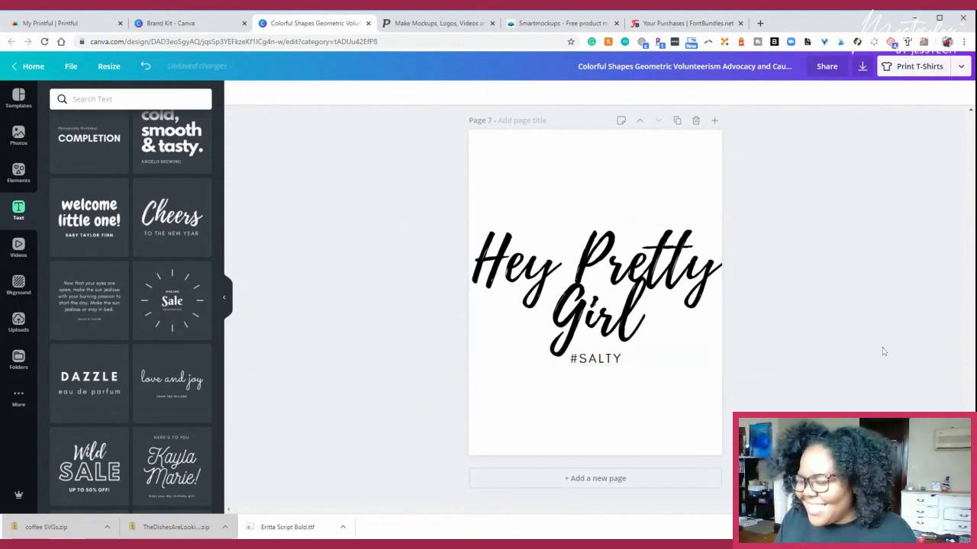
- Recolour the "Hey Pretty Girl" heading with the bright pink from the document colours
left_click(615, 288)
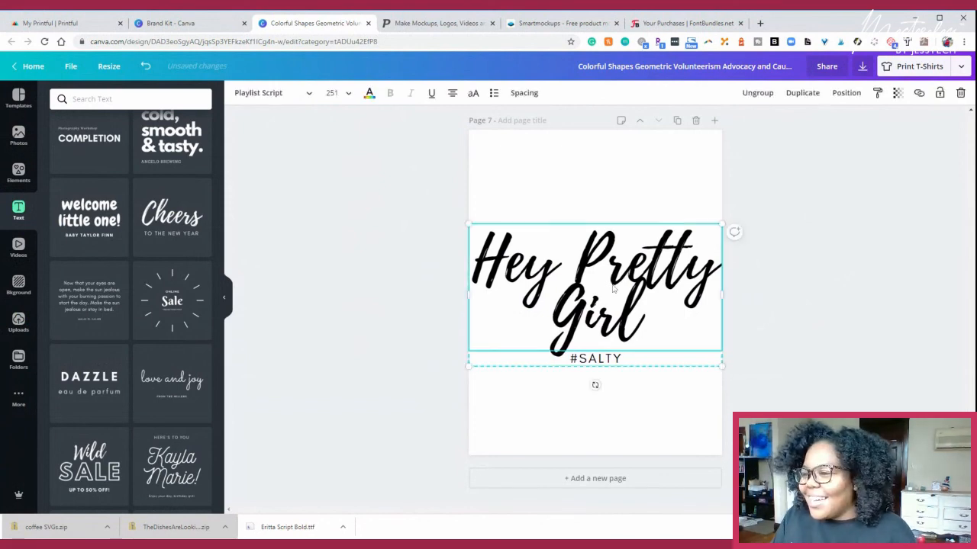
left_click(369, 94)
left_click(144, 196)
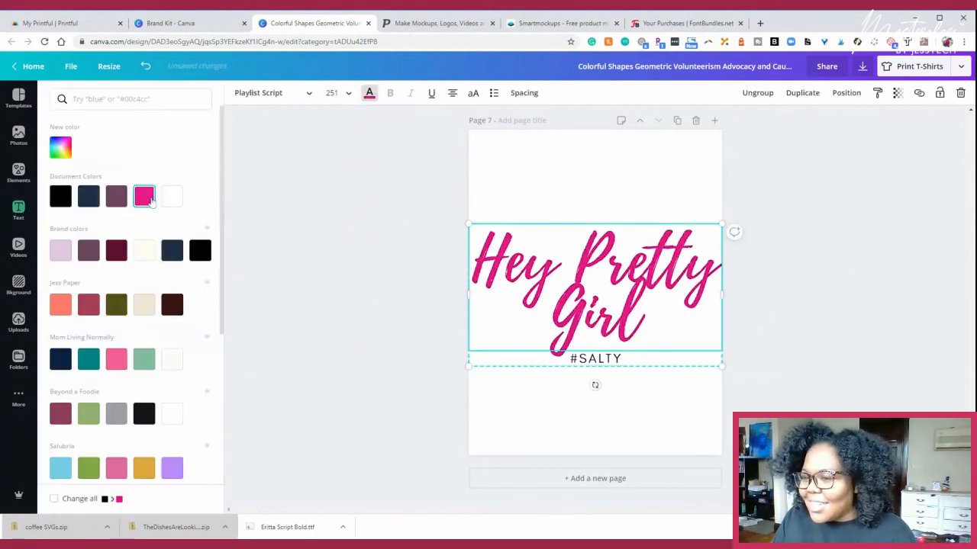
left_click(391, 175)
left_click(390, 181)
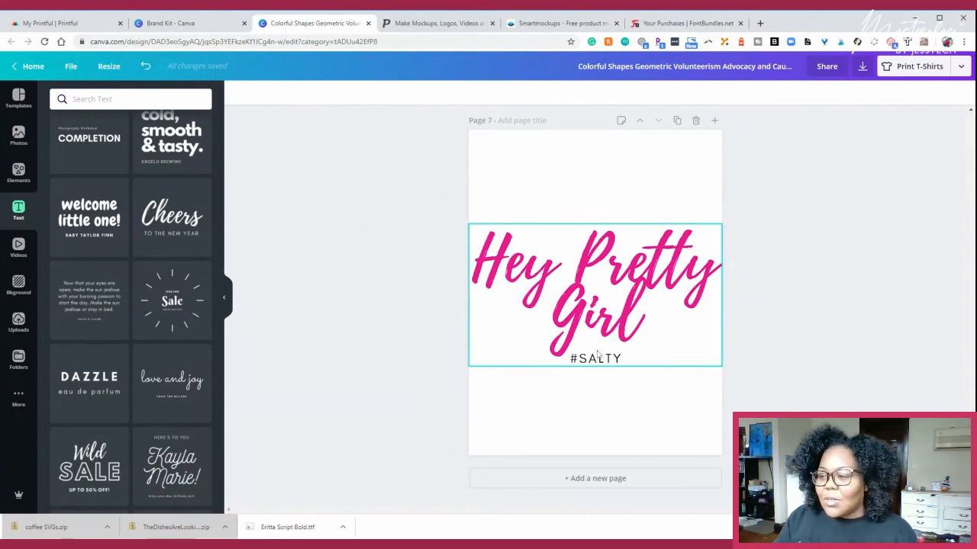
- Replace the "#SALTY" subtitle under the pink heading with "MATTHEW 5:13" and align it to the right
double_click(620, 361)
key("shift+Left")
key("shift+Left")
key("shift+Left")
key("shift+Left")
key("shift+Left")
key("shift+Left")
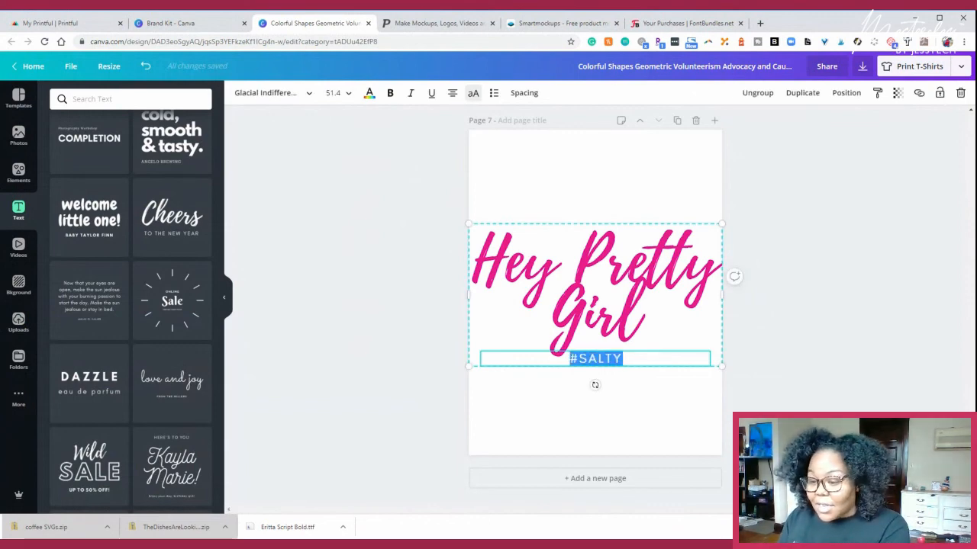
type("MAT")
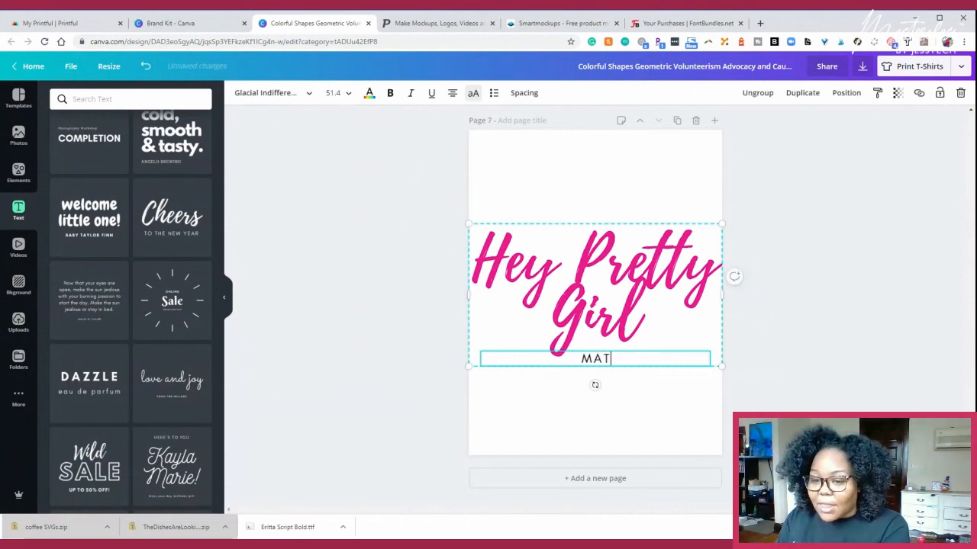
type("THEW")
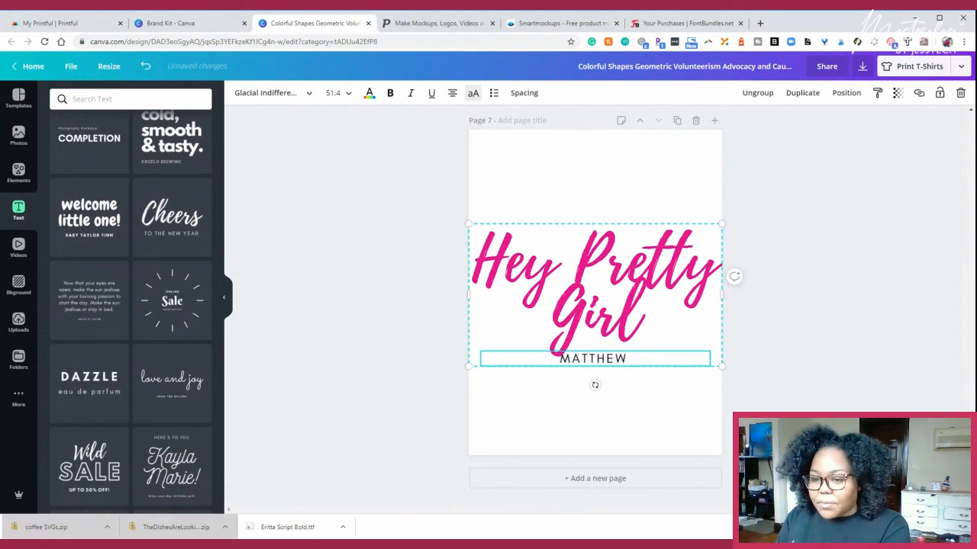
type(" 5:13")
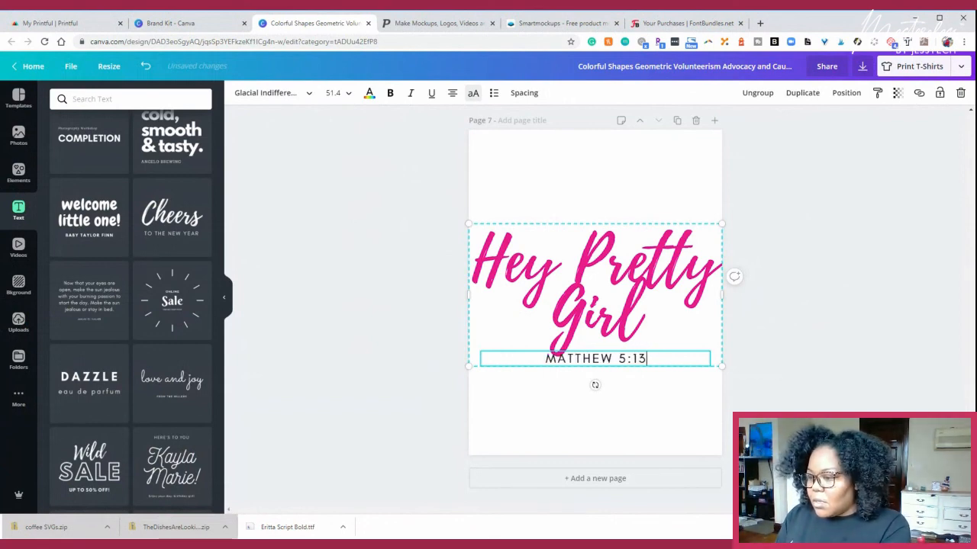
left_click(452, 93)
left_click(452, 93)
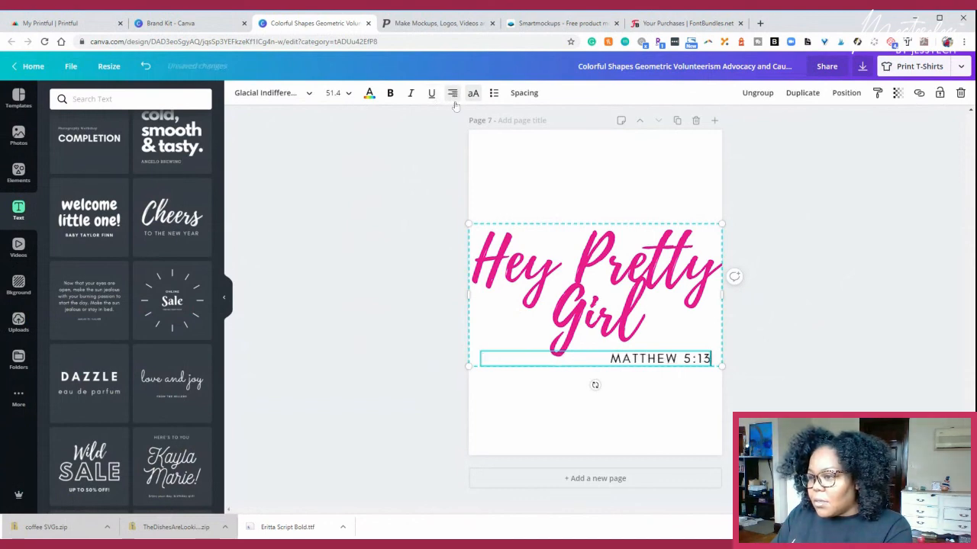
- Delete the page with the "NON-TECHIE ENTREPRENEUR BLOG" logo design
left_click(845, 257)
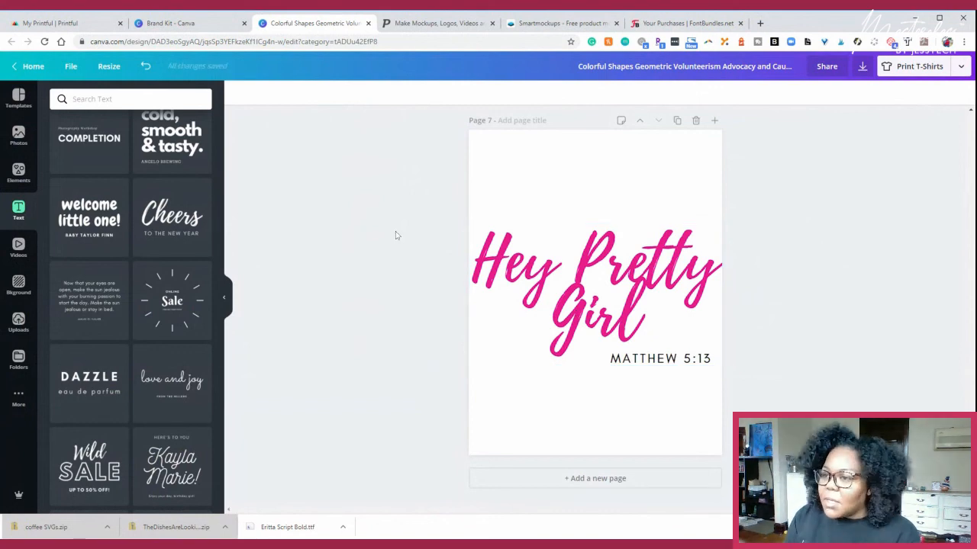
scroll(397, 235, "up", 6)
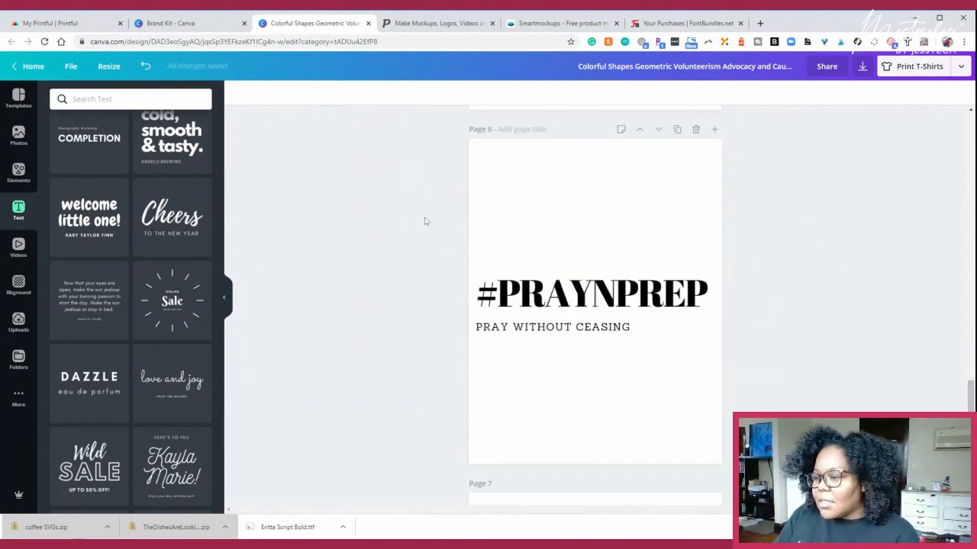
scroll(595, 229, "up", 12)
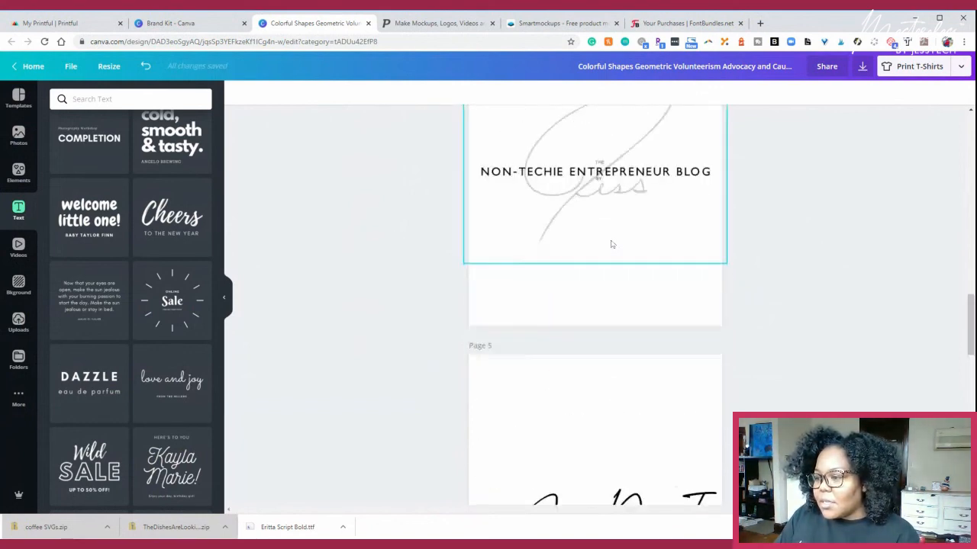
scroll(605, 236, "down", 8)
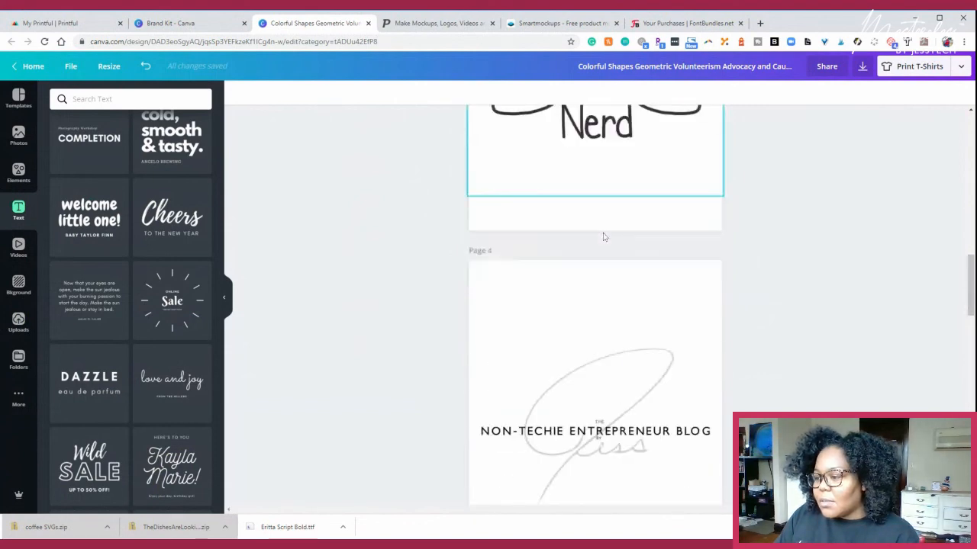
scroll(685, 140, "up", 2)
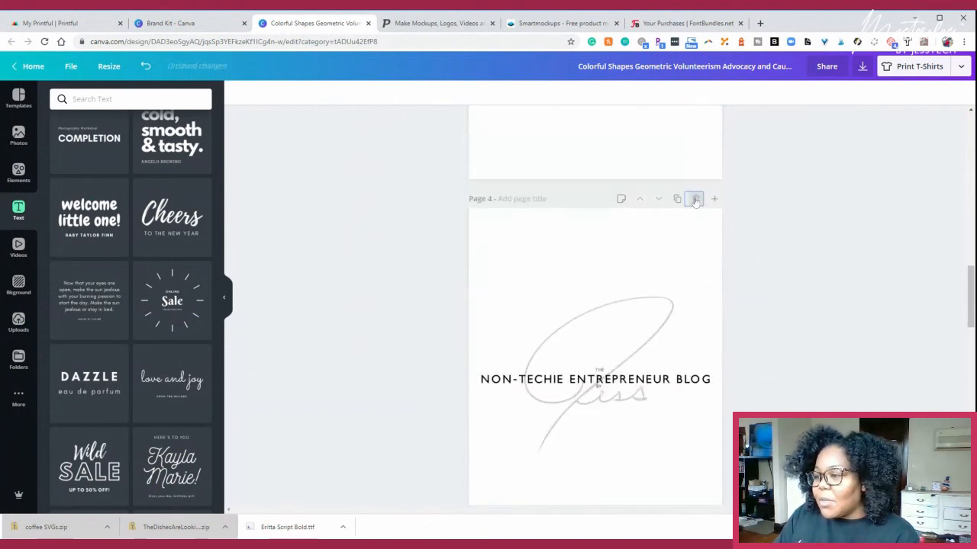
left_click(696, 201)
- Look through the remaining T-shirt design pages, from the "Rise by lifting others." page to the "Hey Pretty Girl" page
scroll(408, 190, "up", 10)
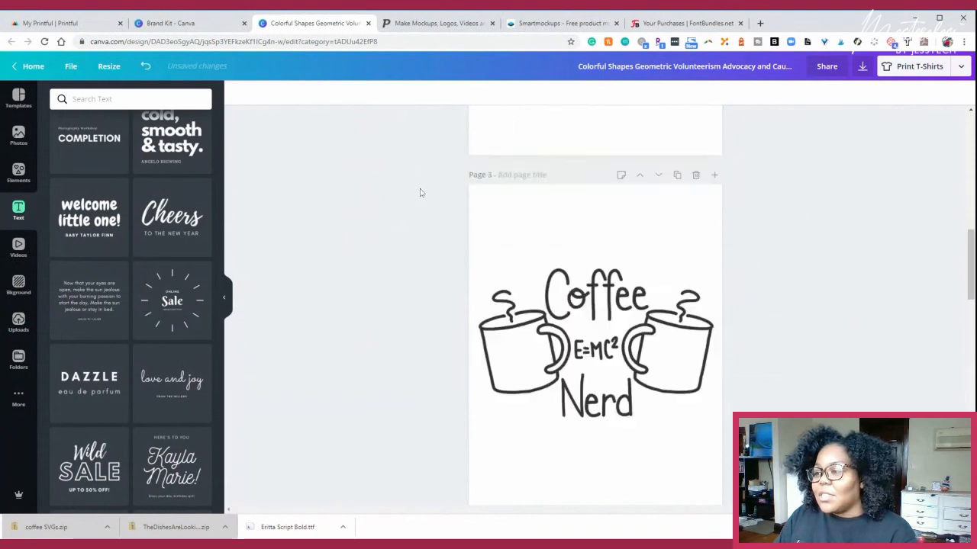
scroll(421, 192, "up", 3)
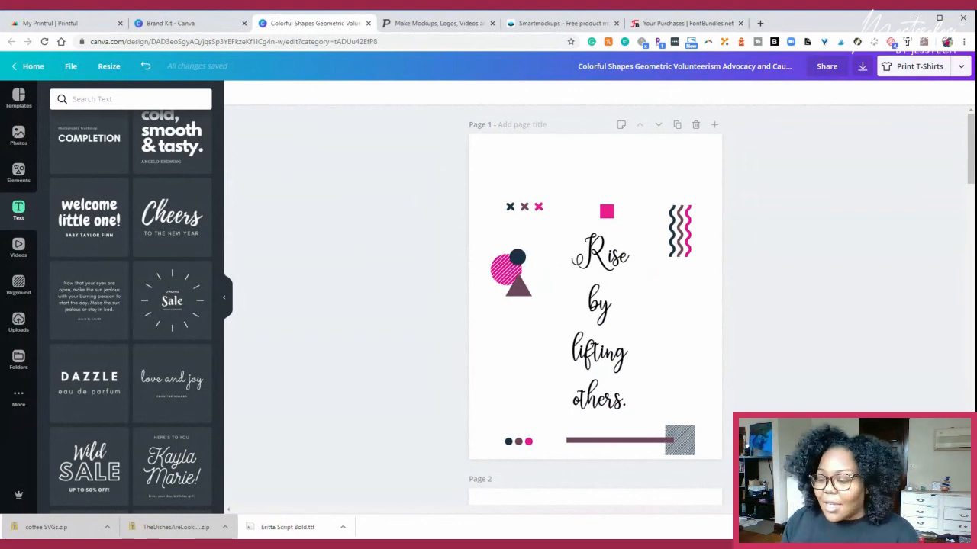
scroll(449, 232, "down", 5)
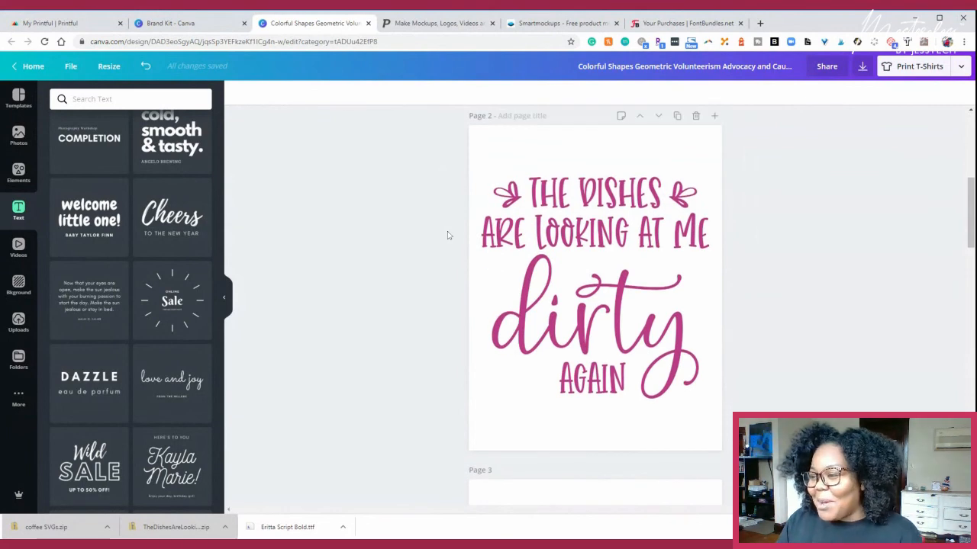
scroll(448, 232, "down", 3)
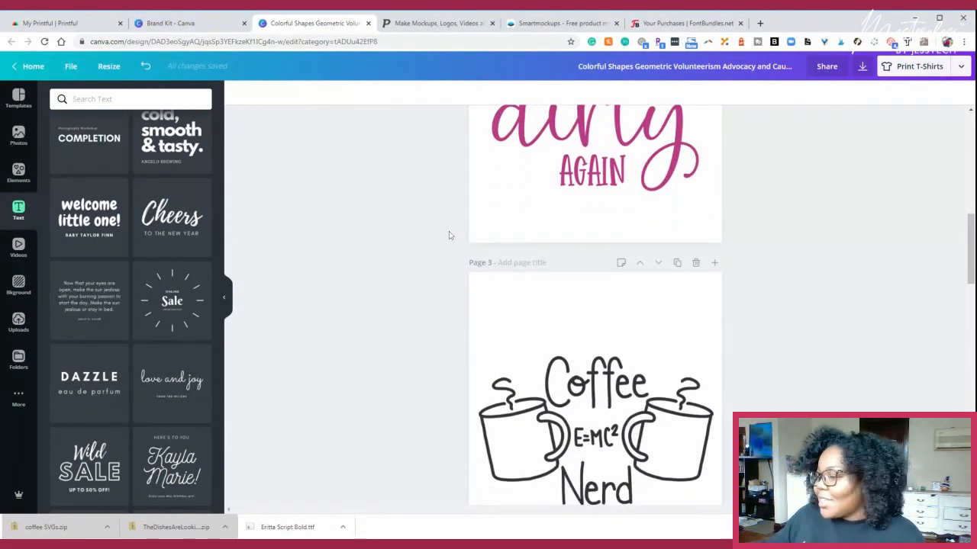
scroll(420, 220, "down", 4)
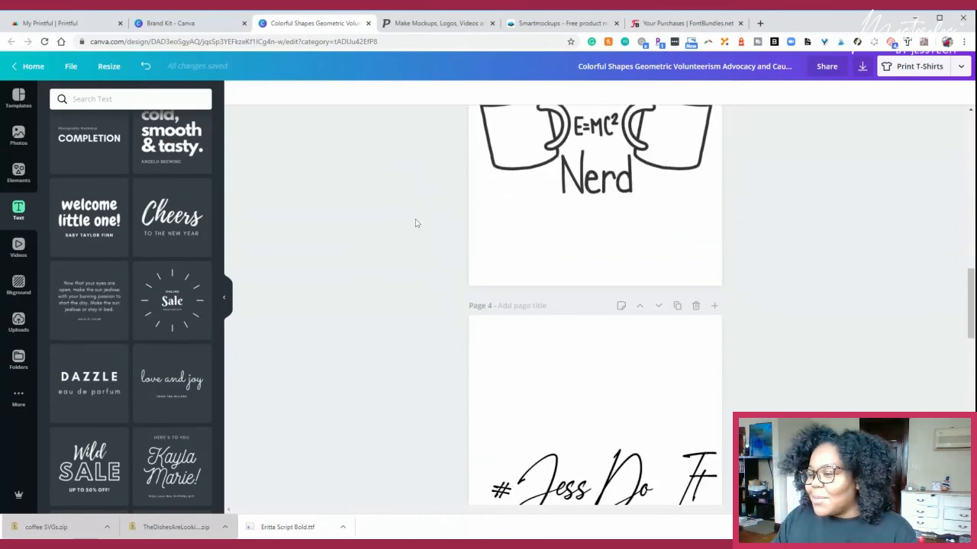
scroll(424, 219, "down", 6)
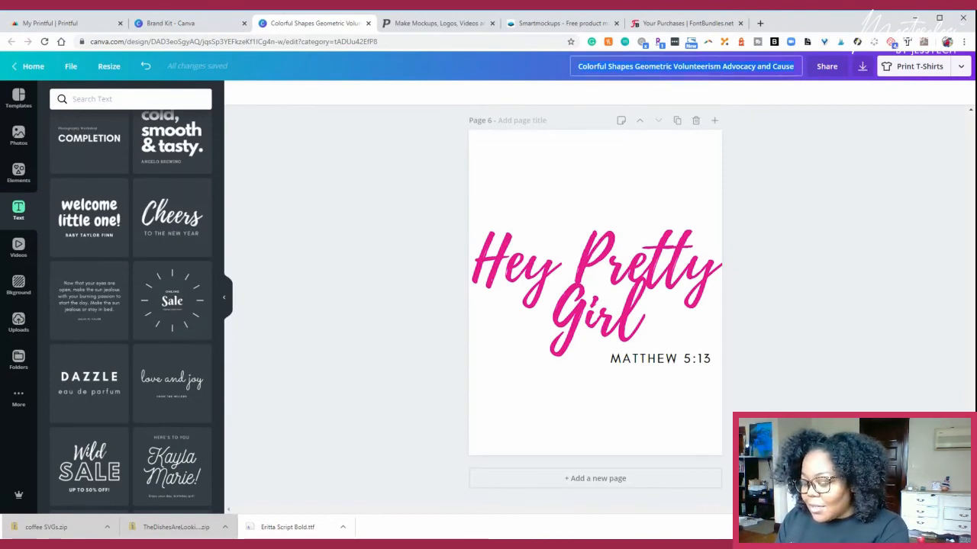
- Rename the design as "Multi-million dollar passive t-Shirt design"
left_click(685, 66)
type("Mu")
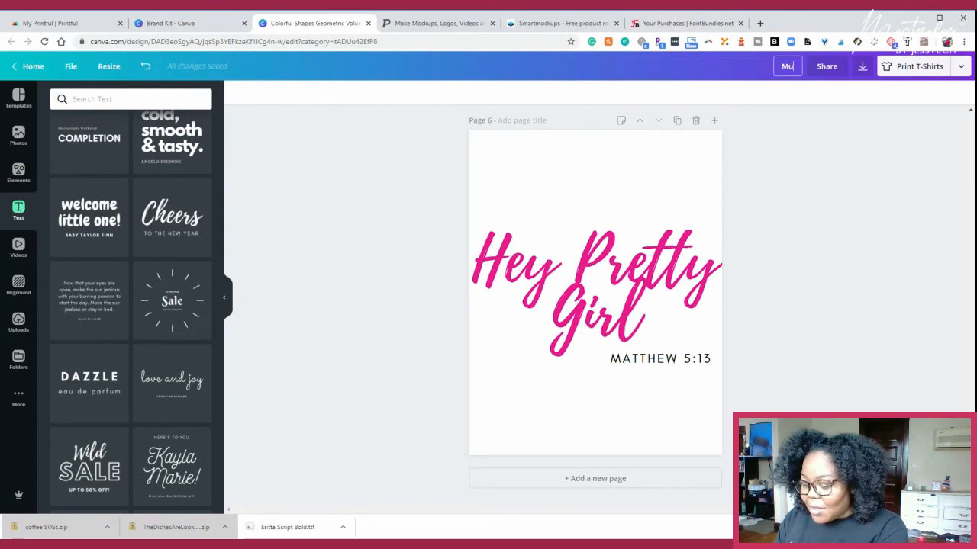
type("lti-million dollar")
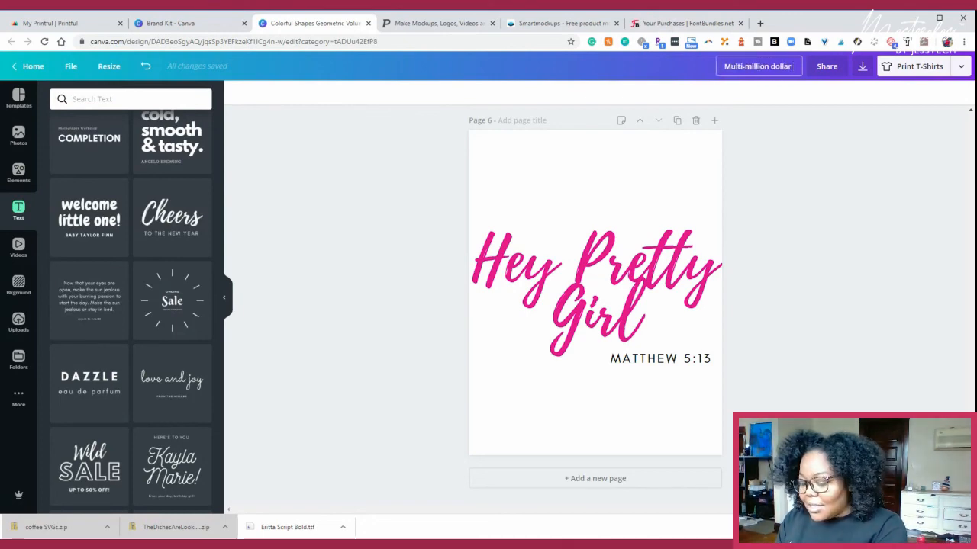
type(" t-Shi")
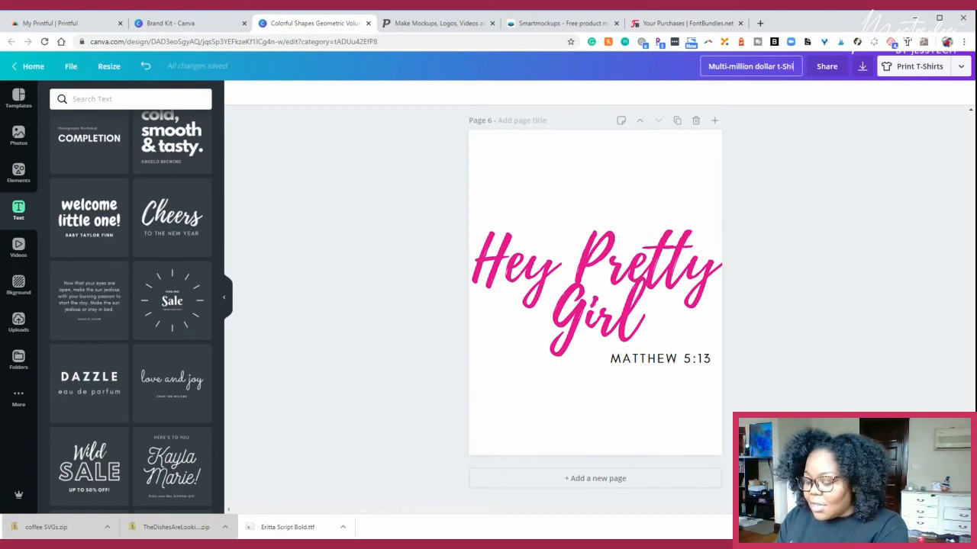
type("rt des")
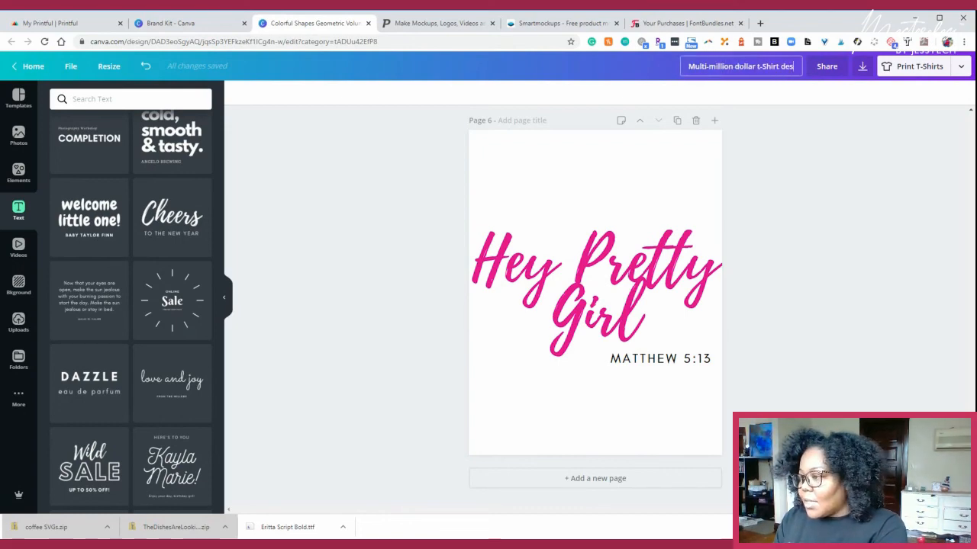
type("ign")
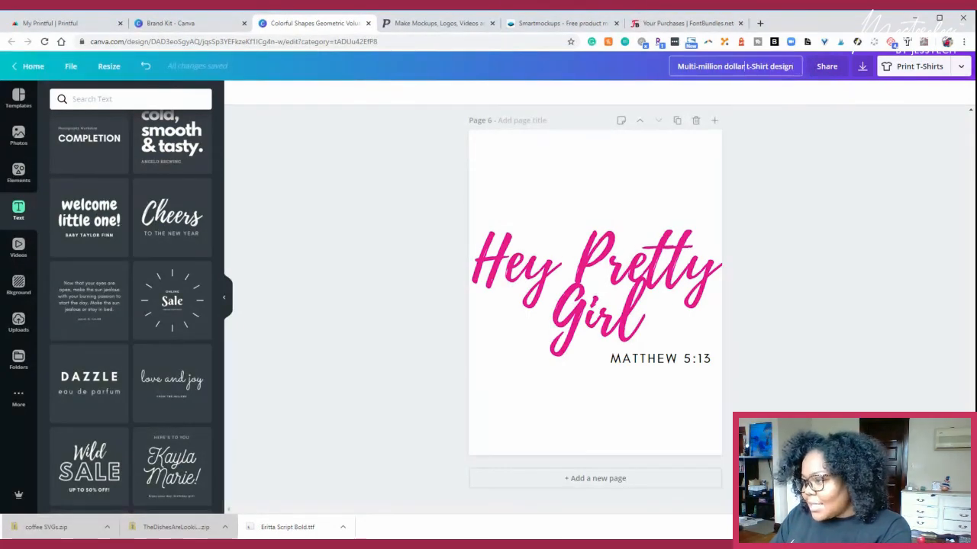
type("pas")
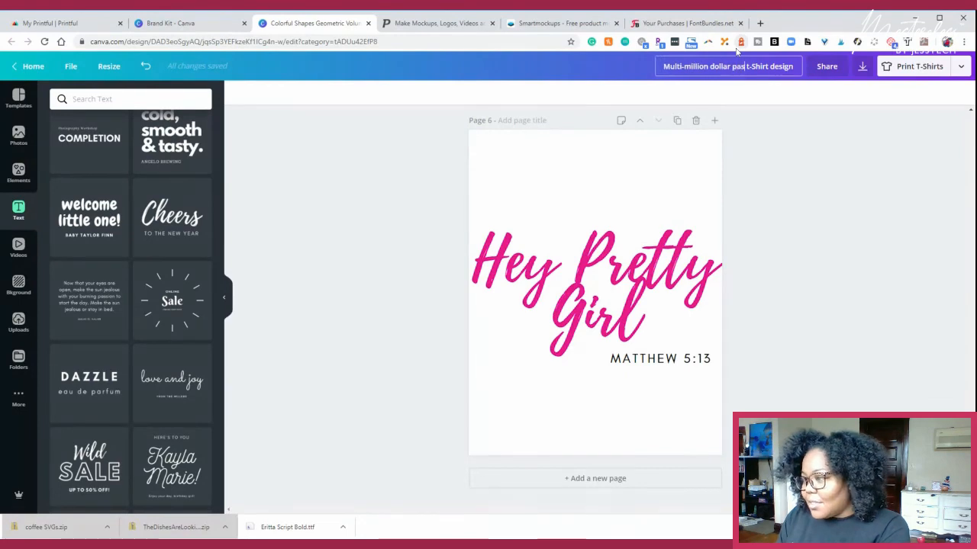
type("sive")
left_click(833, 107)
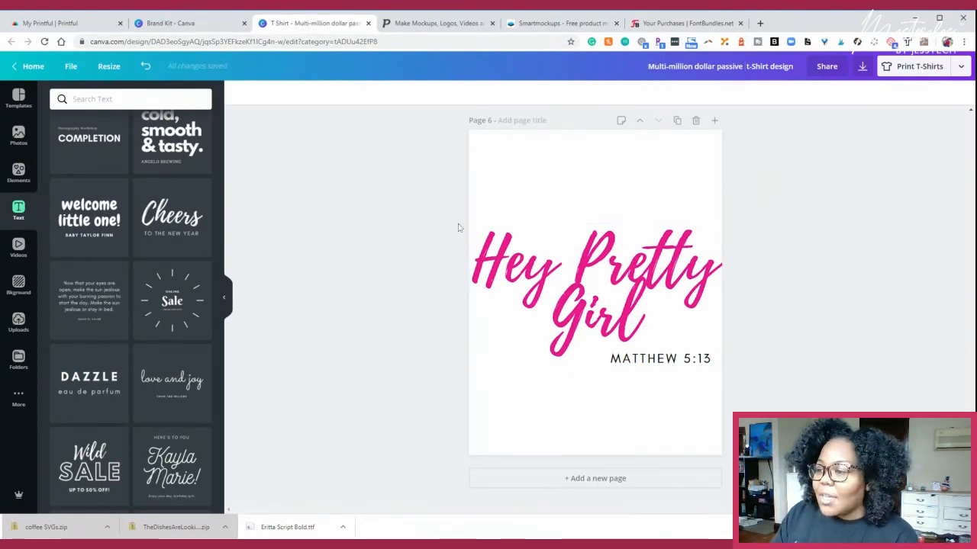
- Review all the finished T-shirt pages in the renamed design and browse further text combination templates
scroll(532, 252, "up", 9)
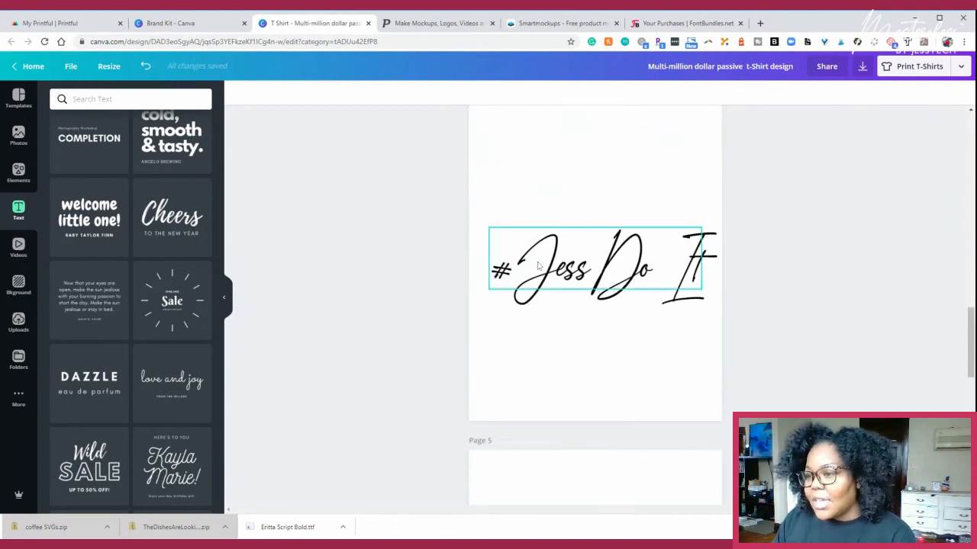
scroll(538, 265, "up", 6)
scroll(532, 267, "up", 3)
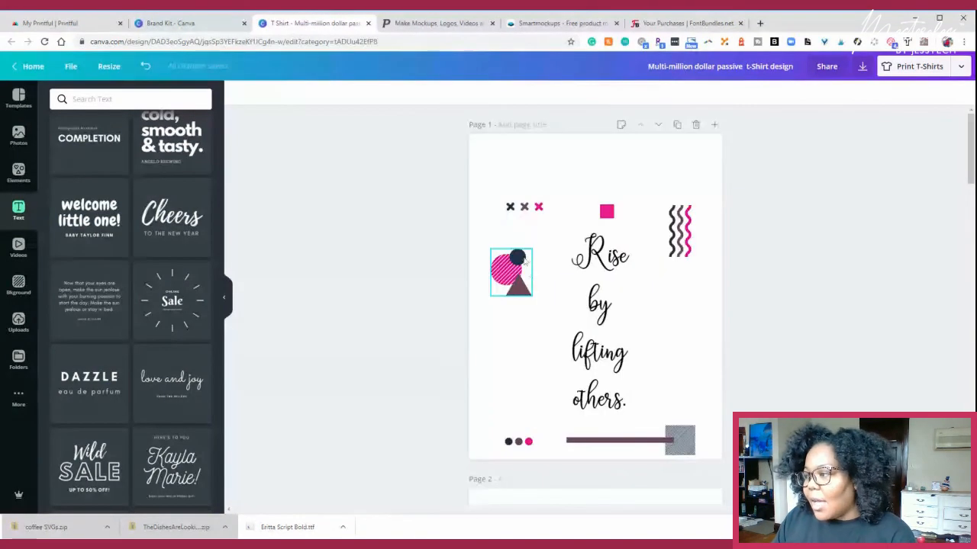
scroll(473, 266, "down", 8)
scroll(411, 271, "down", 3)
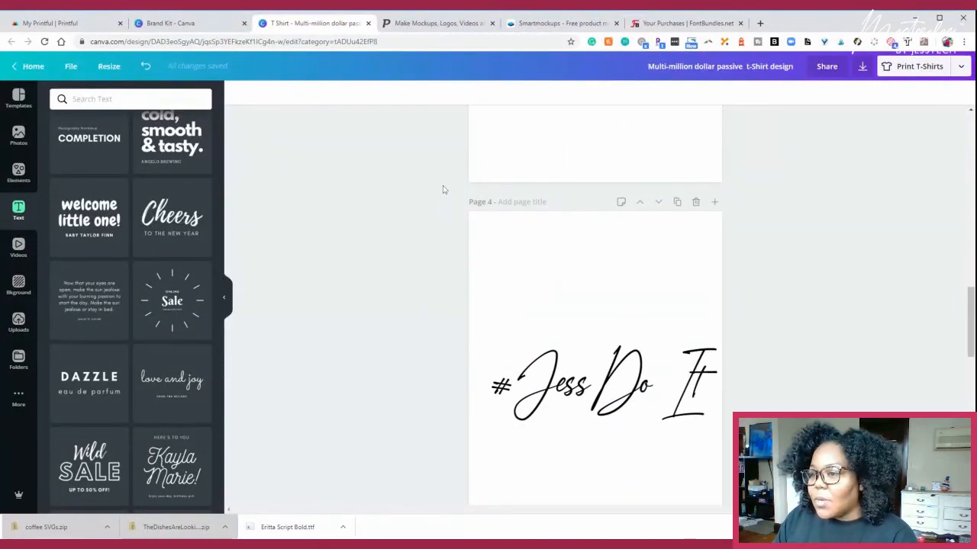
scroll(443, 200, "down", 8)
scroll(446, 205, "down", 5)
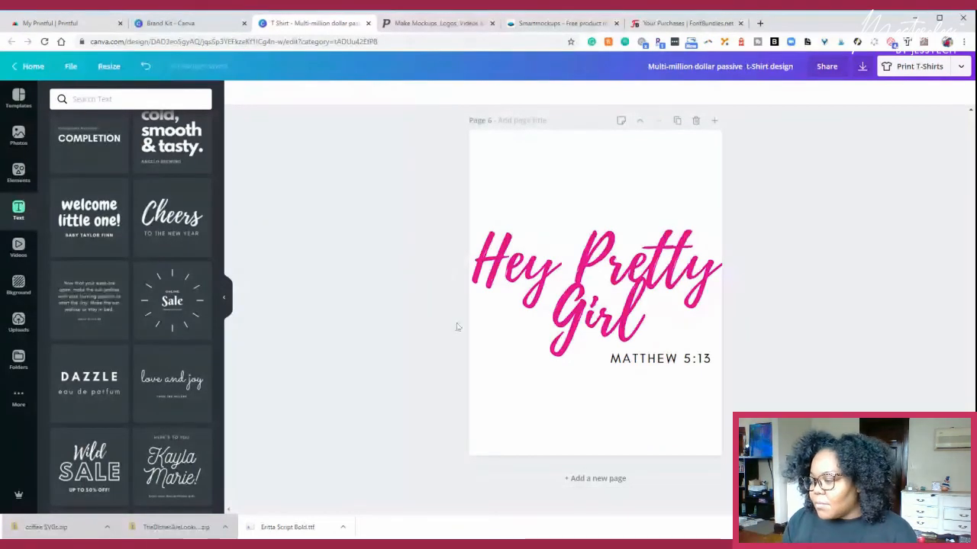
scroll(457, 327, "up", 1)
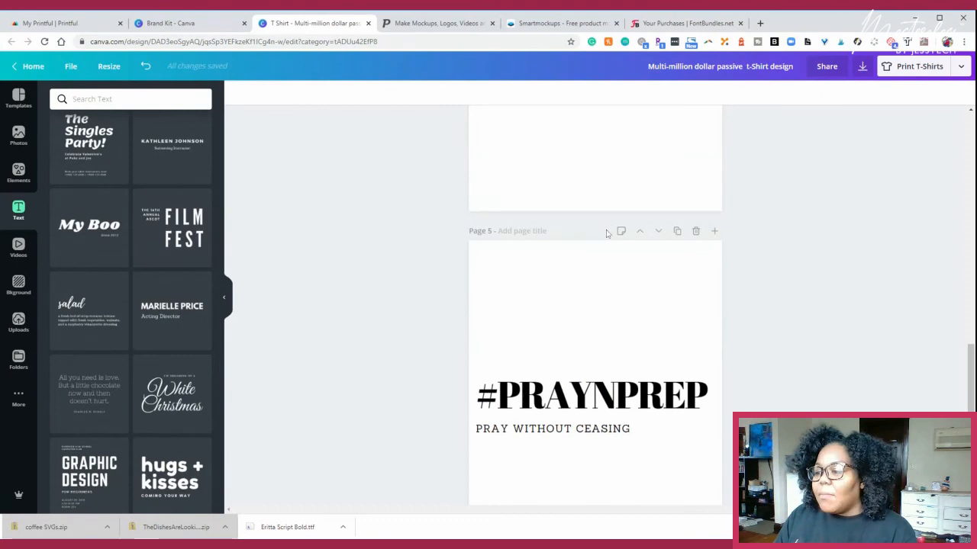
scroll(536, 210, "down", 2)
scroll(536, 210, "down", 3)
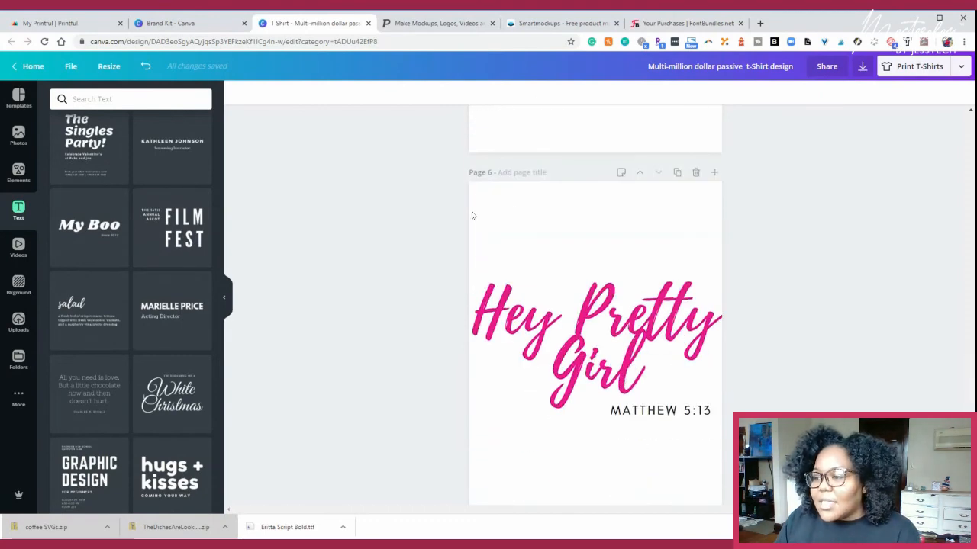
scroll(602, 244, "up", 4)
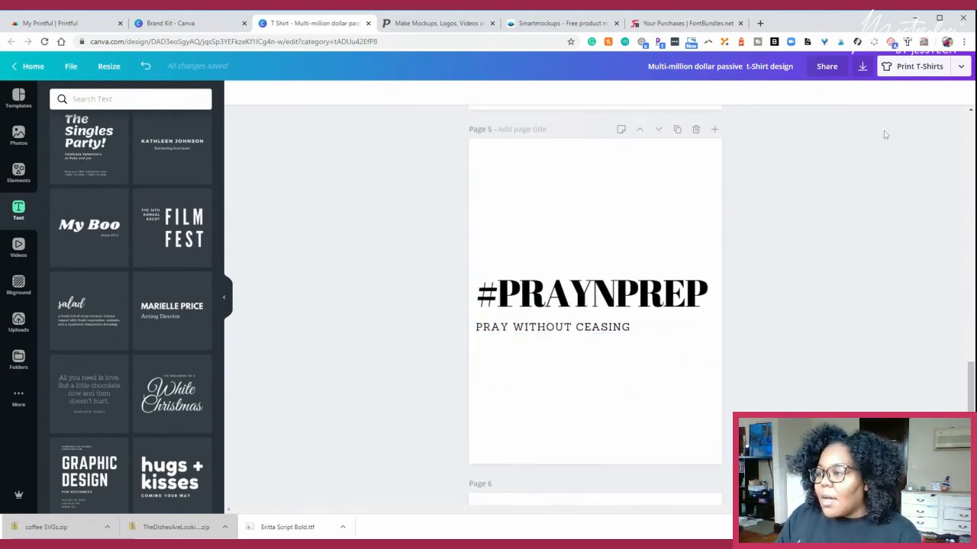
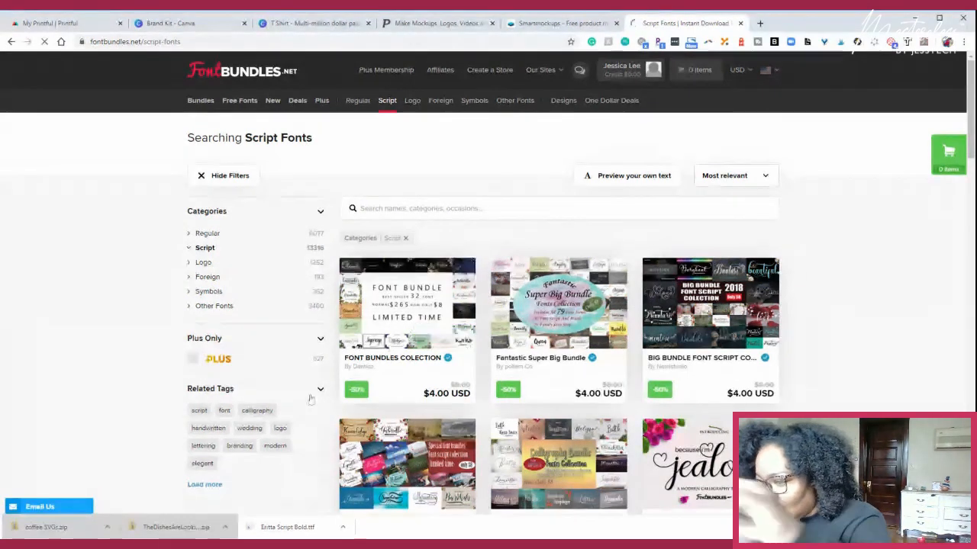
- Open the "FONT BUNDLES COLECTION" script font product and look over the fonts it includes
left_click(386, 325)
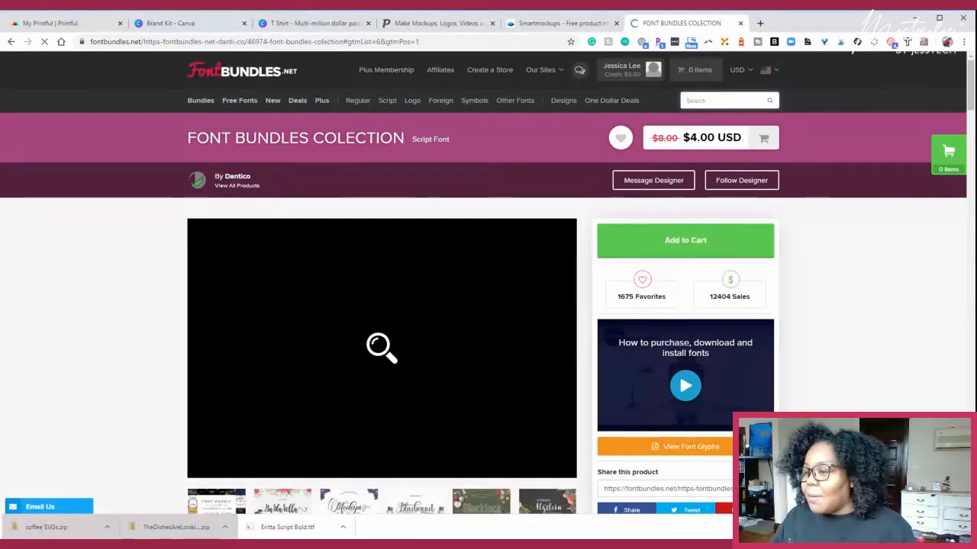
scroll(392, 295, "down", 2)
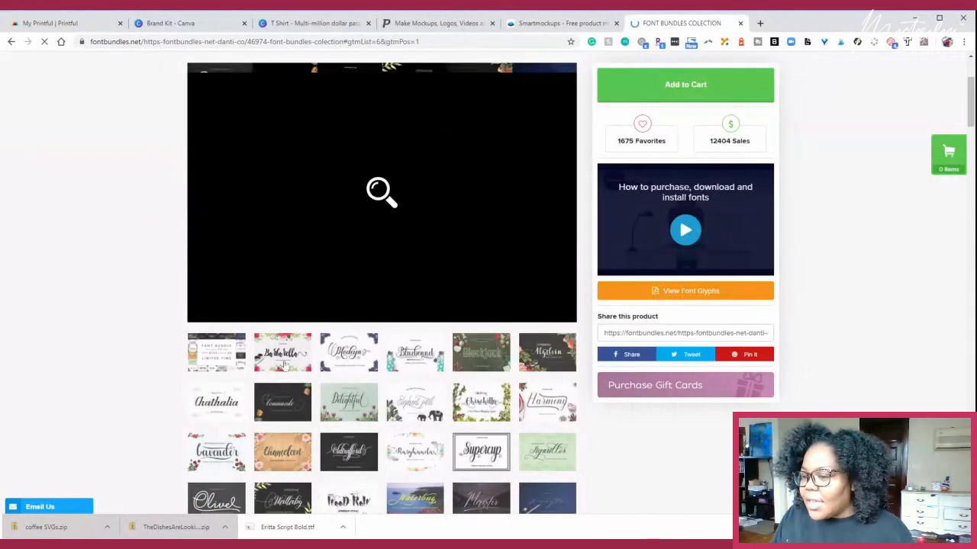
scroll(285, 366, "down", 2)
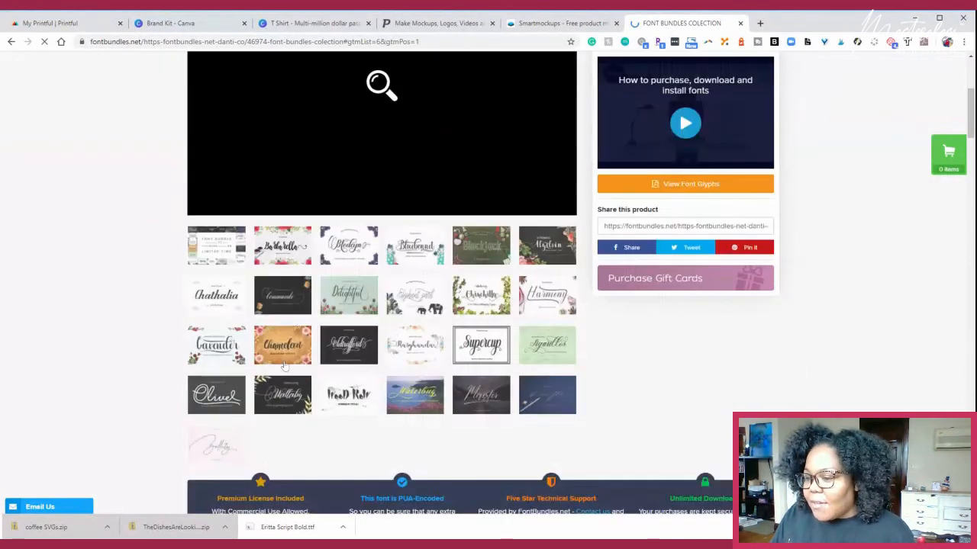
scroll(284, 366, "down", 1)
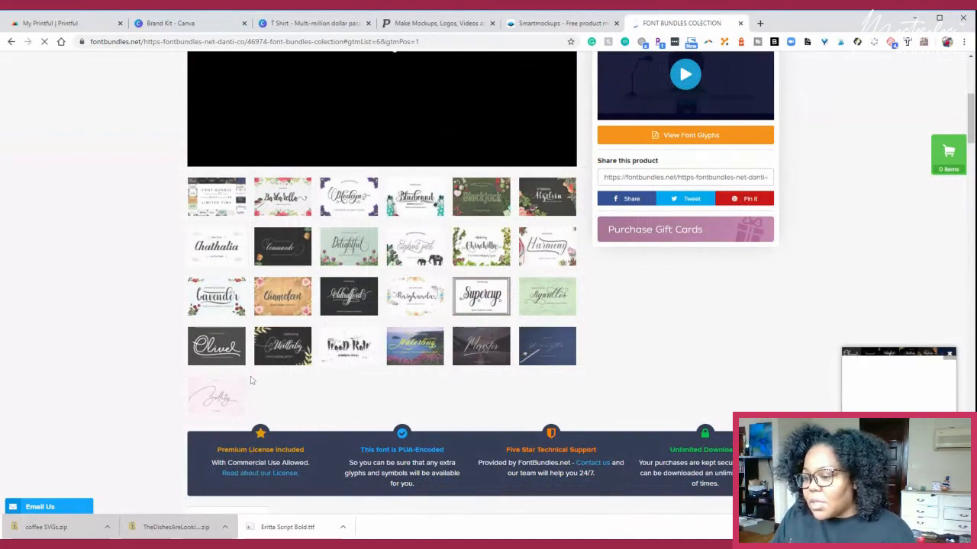
scroll(251, 380, "down", 5)
scroll(252, 380, "down", 3)
- Preview the text "Jess The Techpreneur" in all the bundle's fonts and look through the samples and the designer's other fonts
left_click(255, 256)
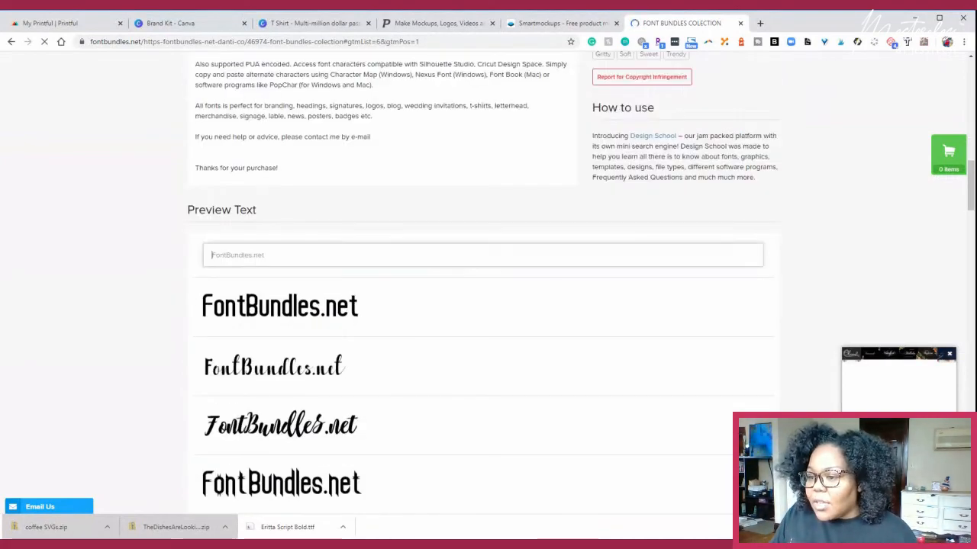
type("Je")
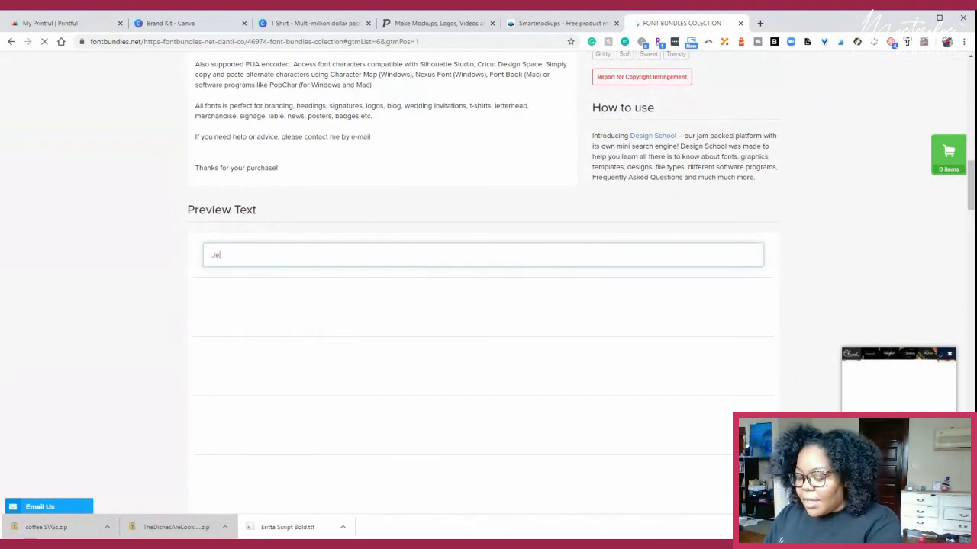
type("ss The Techpreneur")
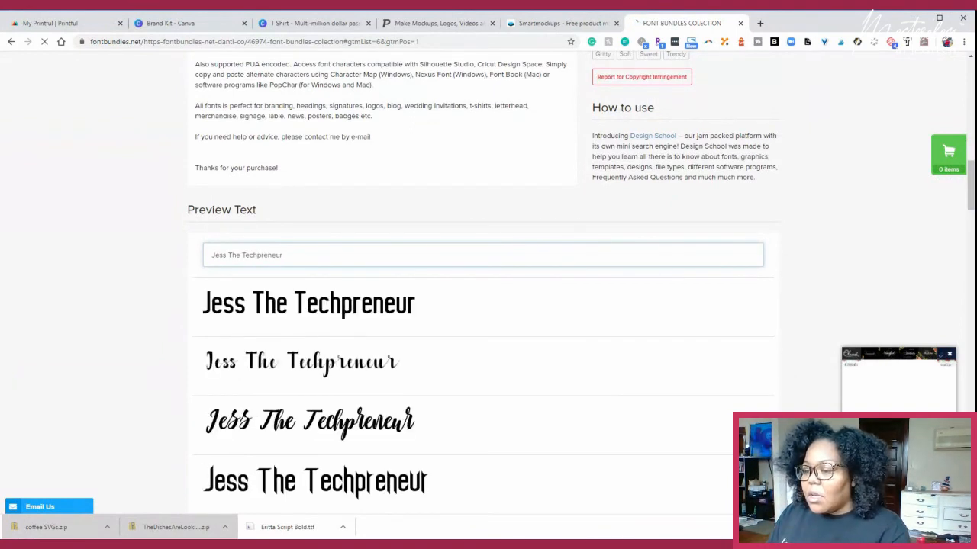
scroll(103, 202, "down", 2)
scroll(148, 196, "down", 2)
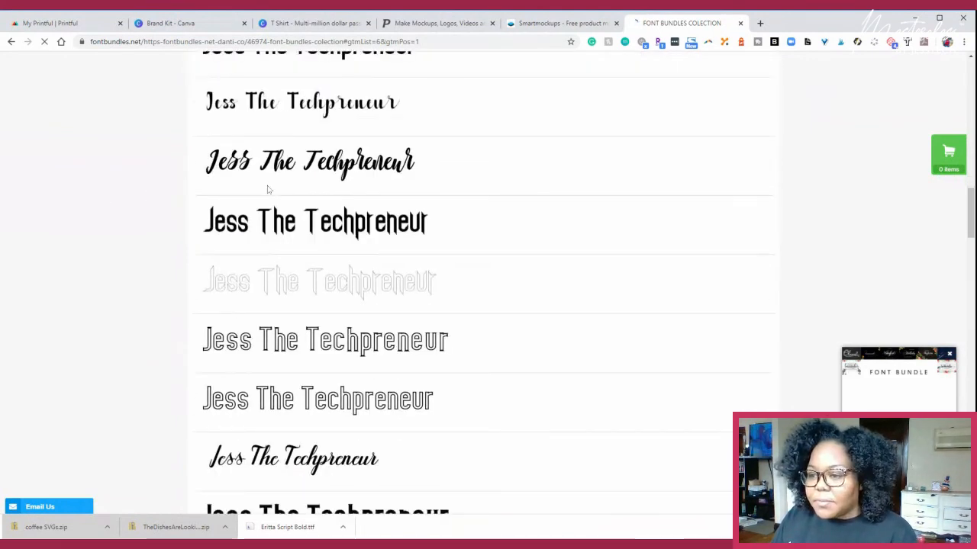
scroll(266, 192, "down", 3)
scroll(373, 356, "down", 2)
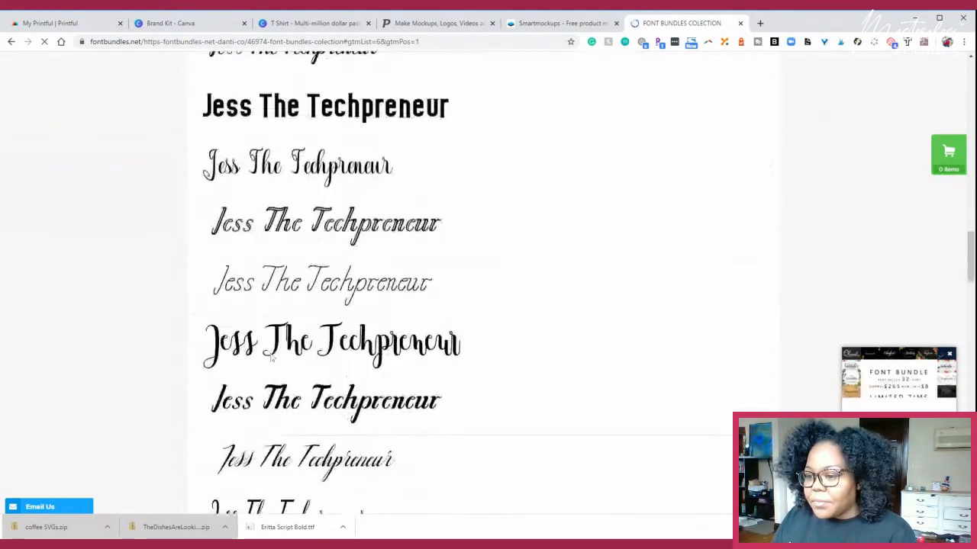
scroll(373, 355, "down", 1)
scroll(373, 356, "down", 4)
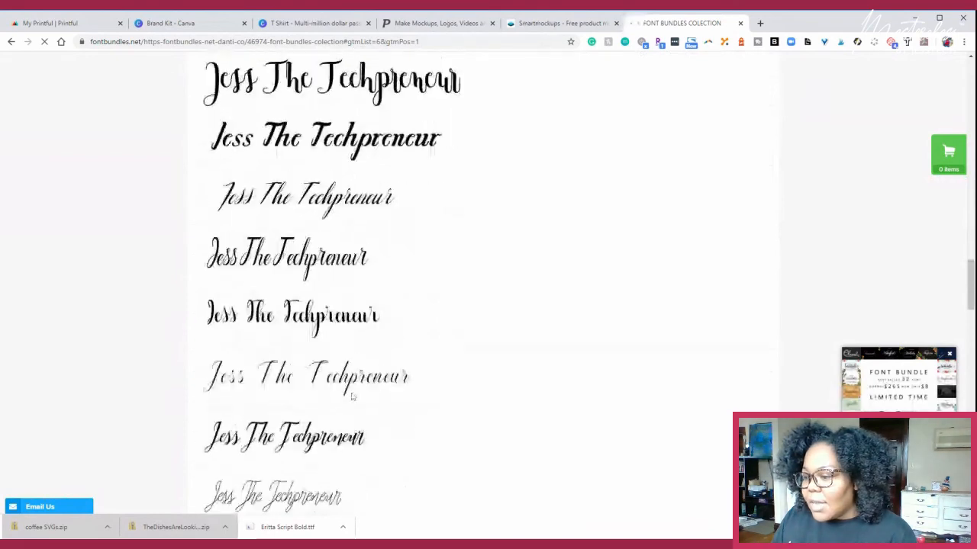
scroll(373, 355, "down", 1)
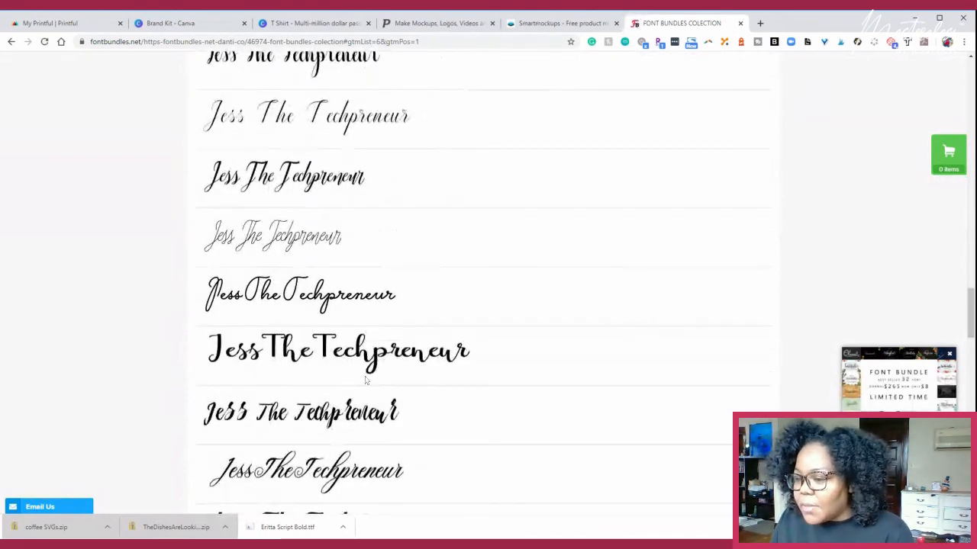
scroll(340, 401, "down", 2)
scroll(336, 401, "down", 5)
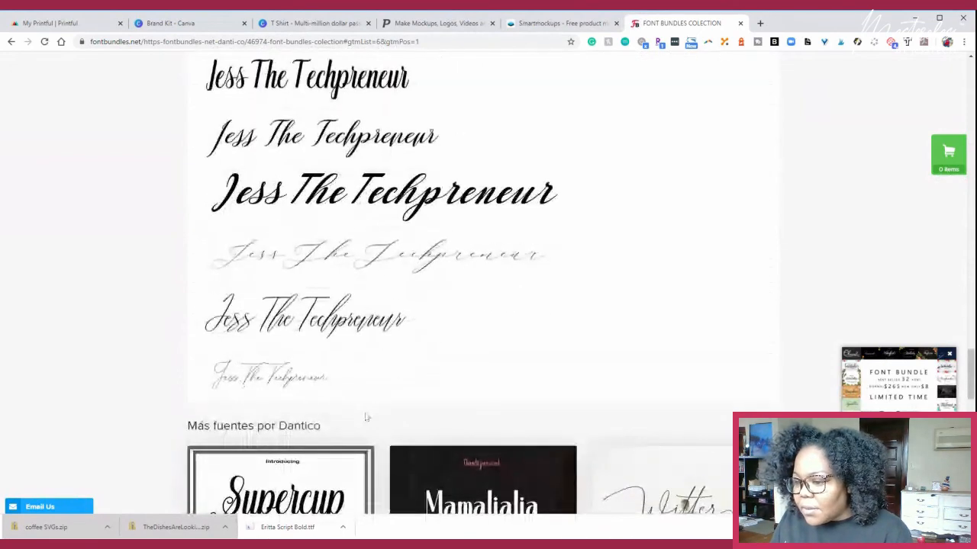
scroll(367, 412, "down", 4)
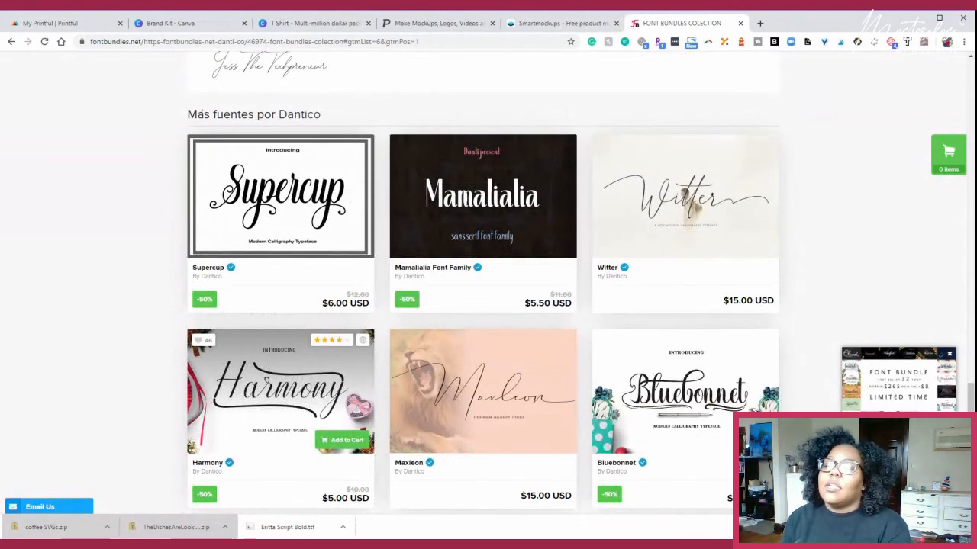
- Open the site's free fonts page and look through the current free downloads
scroll(304, 405, "up", 1)
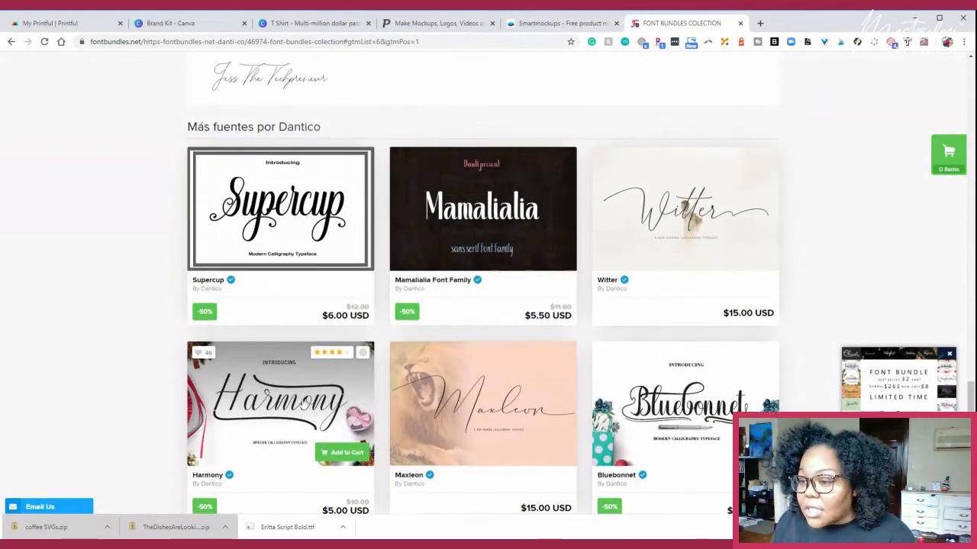
scroll(304, 403, "up", 15)
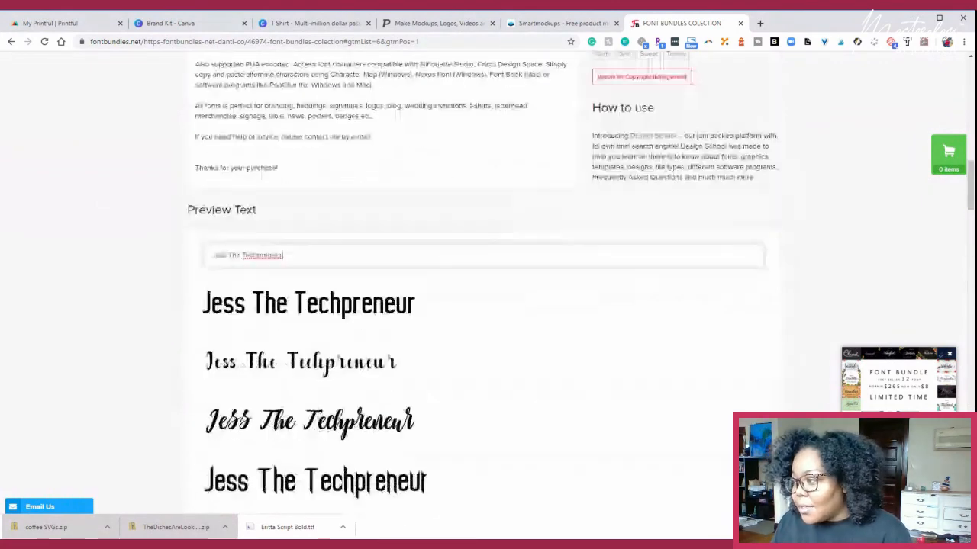
scroll(331, 405, "up", 12)
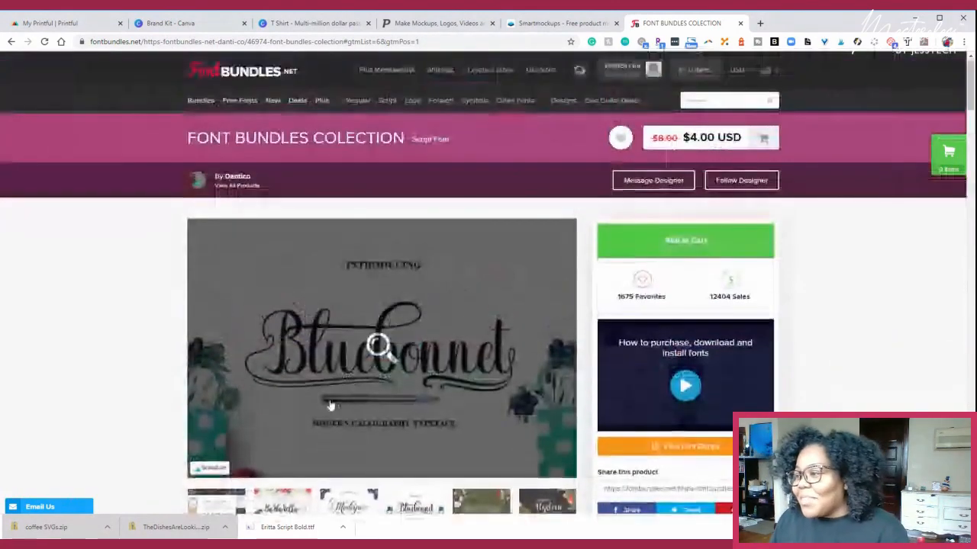
left_click(236, 100)
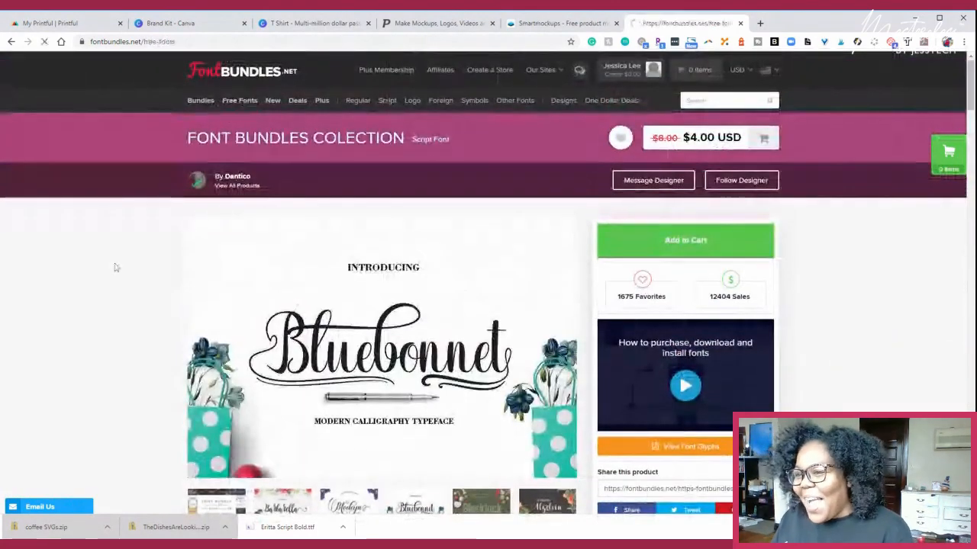
scroll(106, 306, "down", 2)
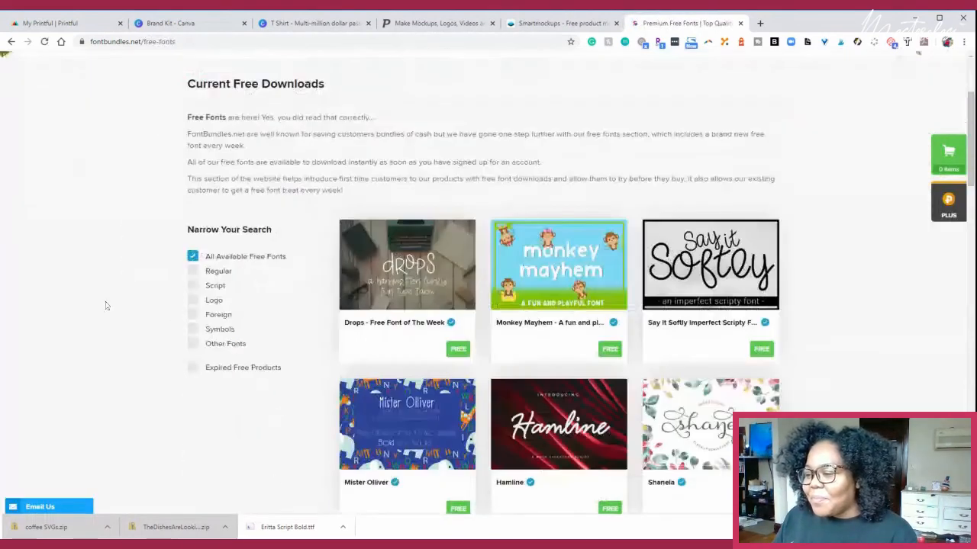
scroll(106, 306, "down", 3)
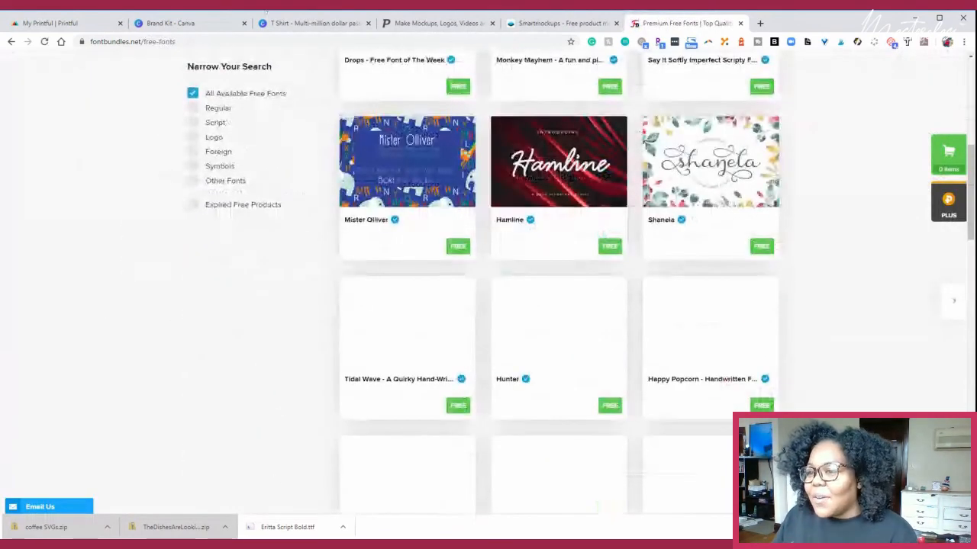
- Revisit the Canva T-shirt design, the free fonts page, Smartmockups and Placeit, ending on the T-shirt design
left_click(309, 22)
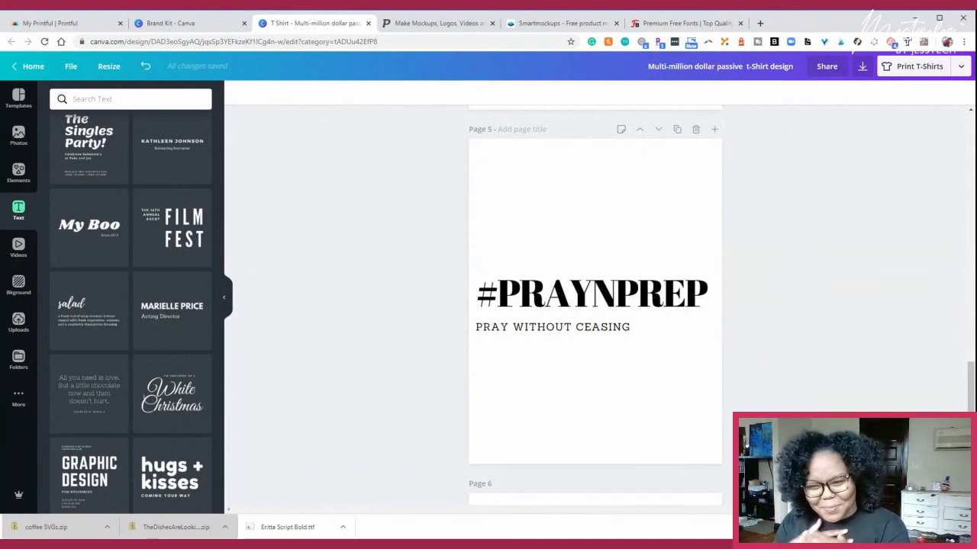
left_click(705, 29)
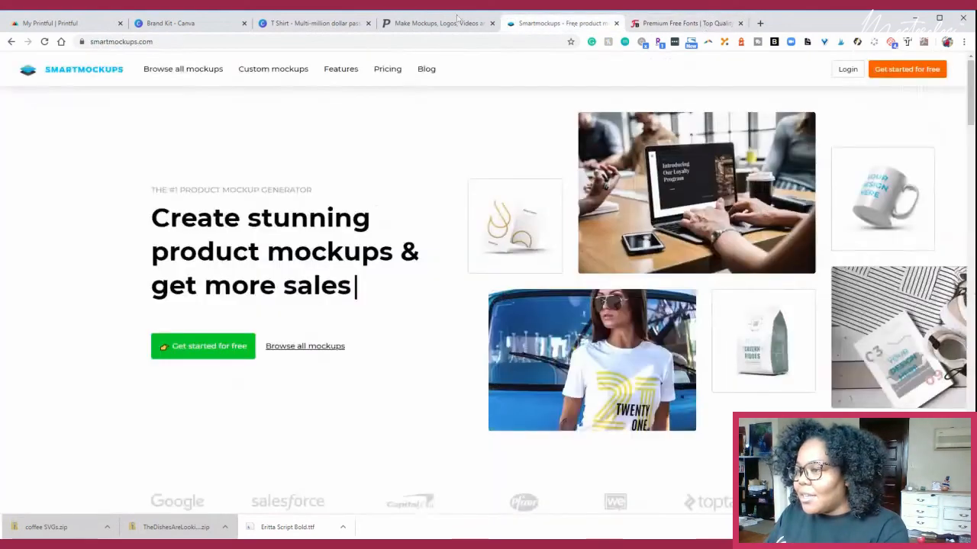
left_click(572, 24)
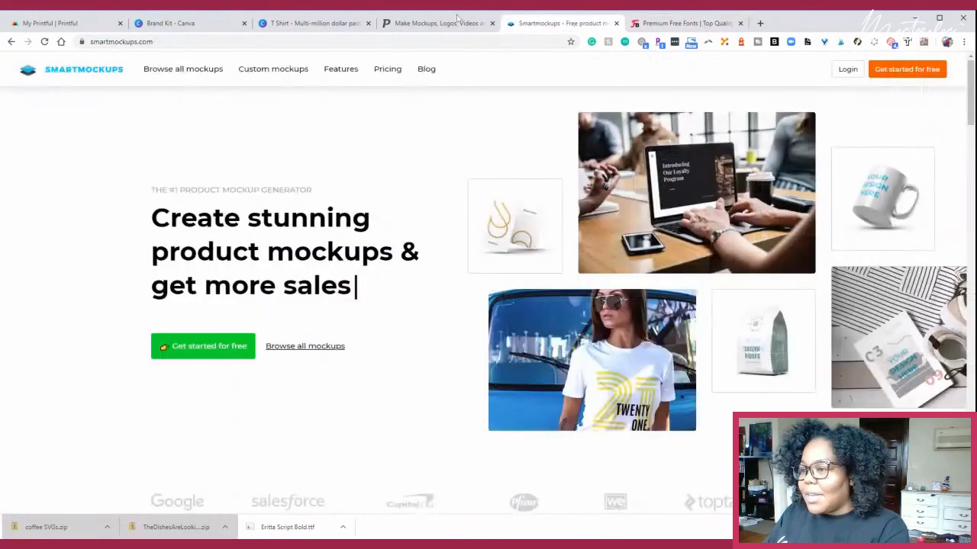
left_click(458, 20)
left_click(336, 24)
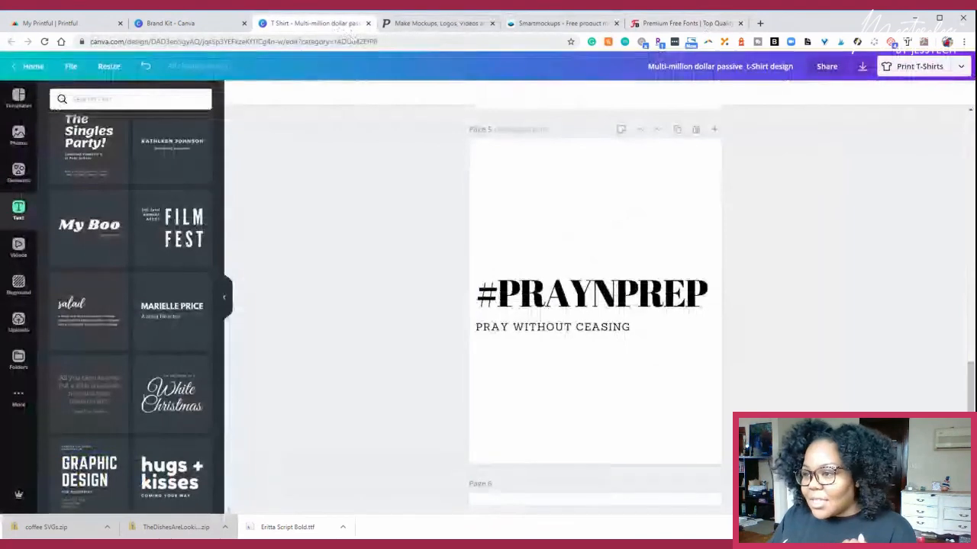
left_click(427, 23)
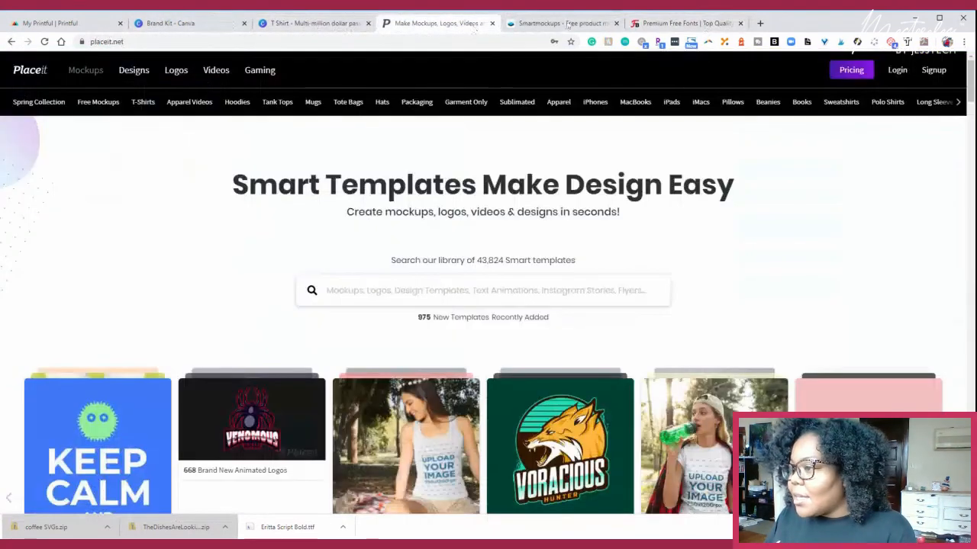
left_click(561, 23)
left_click(313, 23)
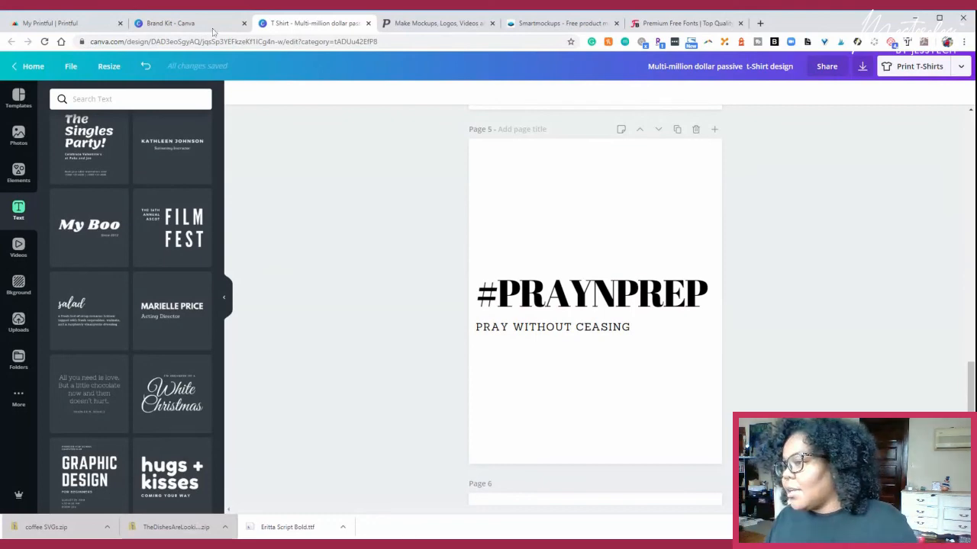
- Switch to the Canva Brand Kit page to view its uploaded fonts, and close the empty browser tab
left_click(760, 23)
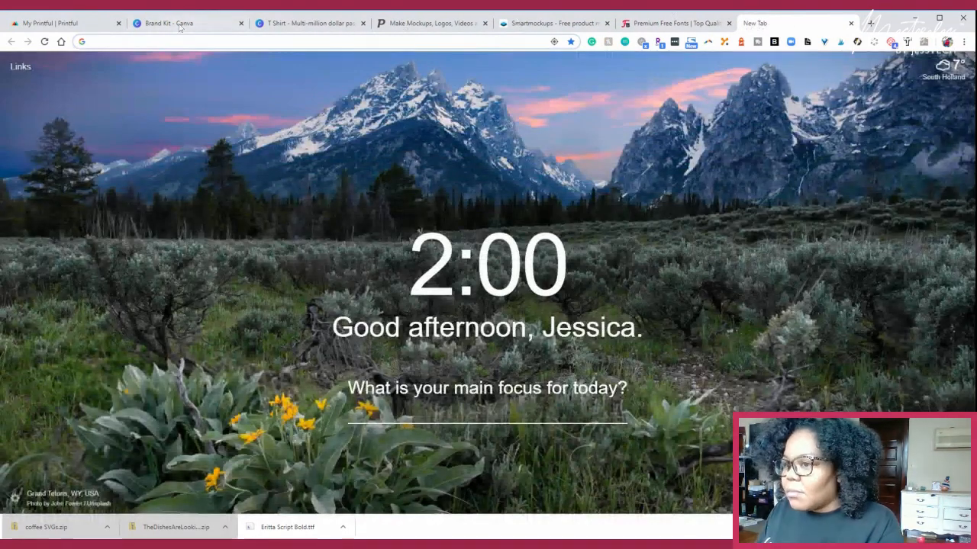
left_click(180, 25)
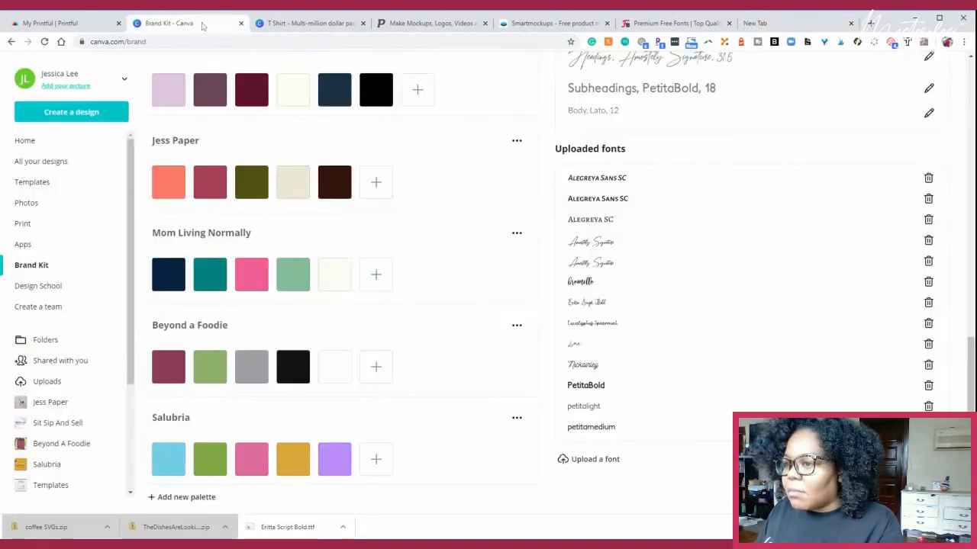
left_click(850, 23)
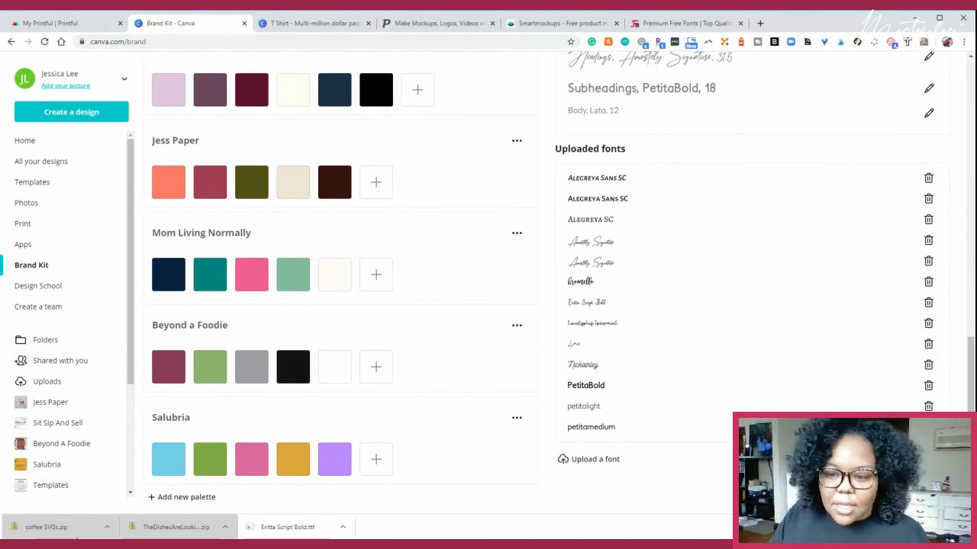